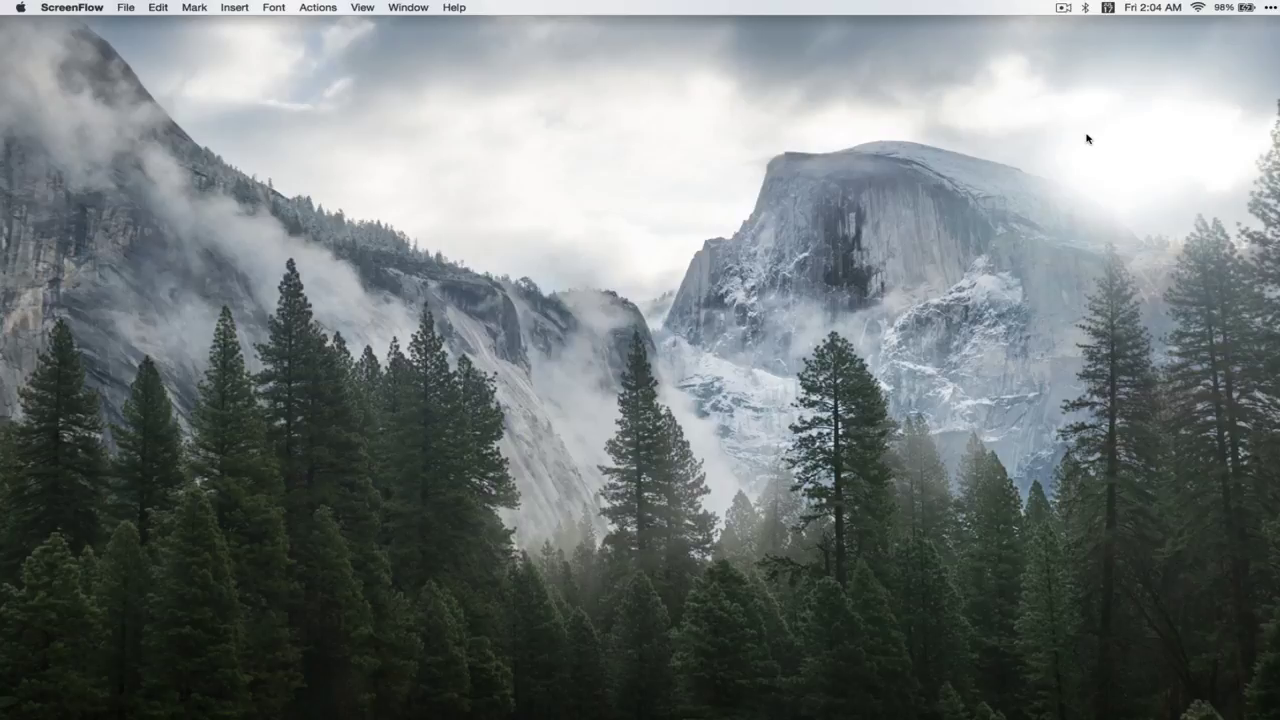
Step: Switch to Chrome and review the Form Responses 1 and Attendance sheets of the COM 300 15/Fa attendance spreadsheet
key(super+Tab)
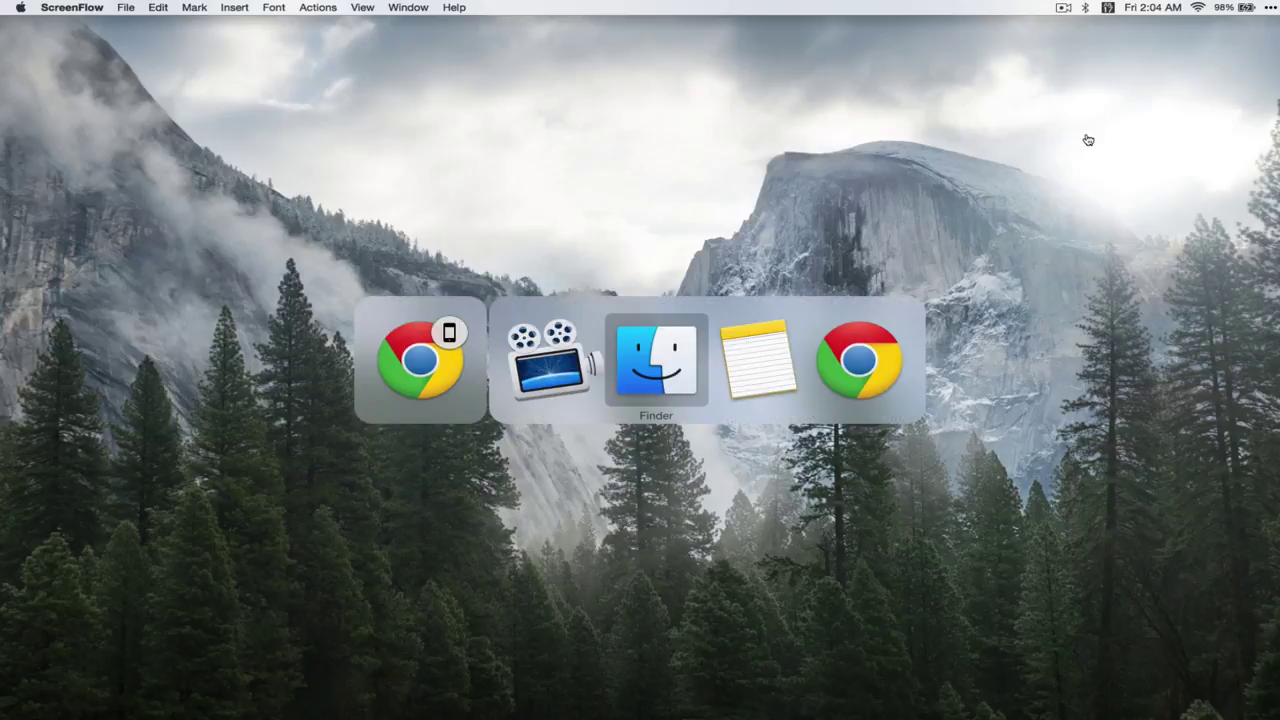
key(super+Tab)
key(super+Tab)
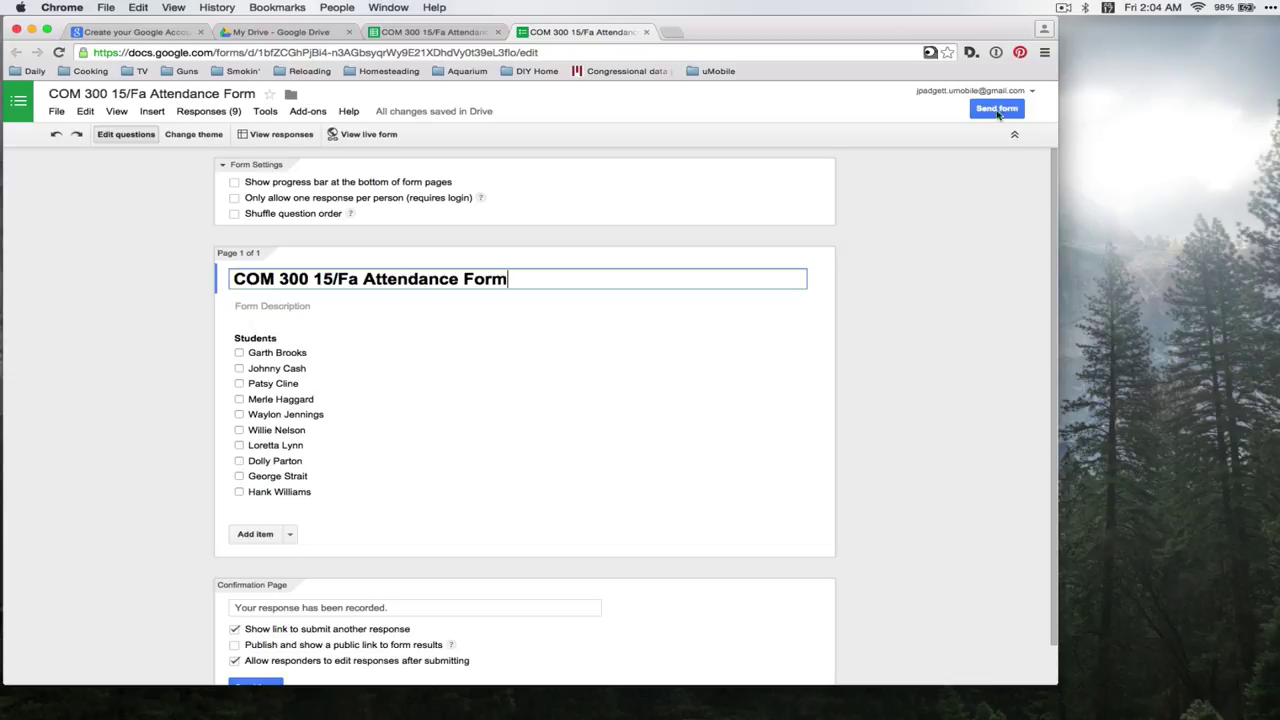
click(455, 33)
click(329, 668)
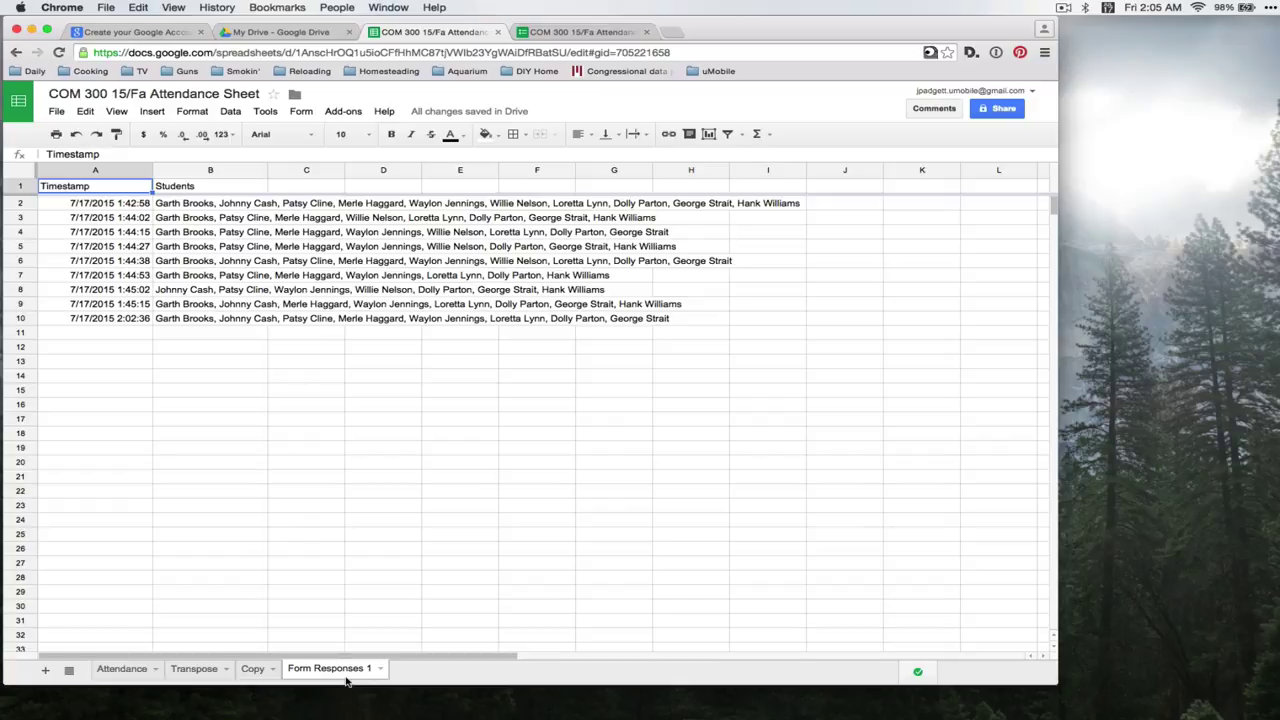
click(137, 670)
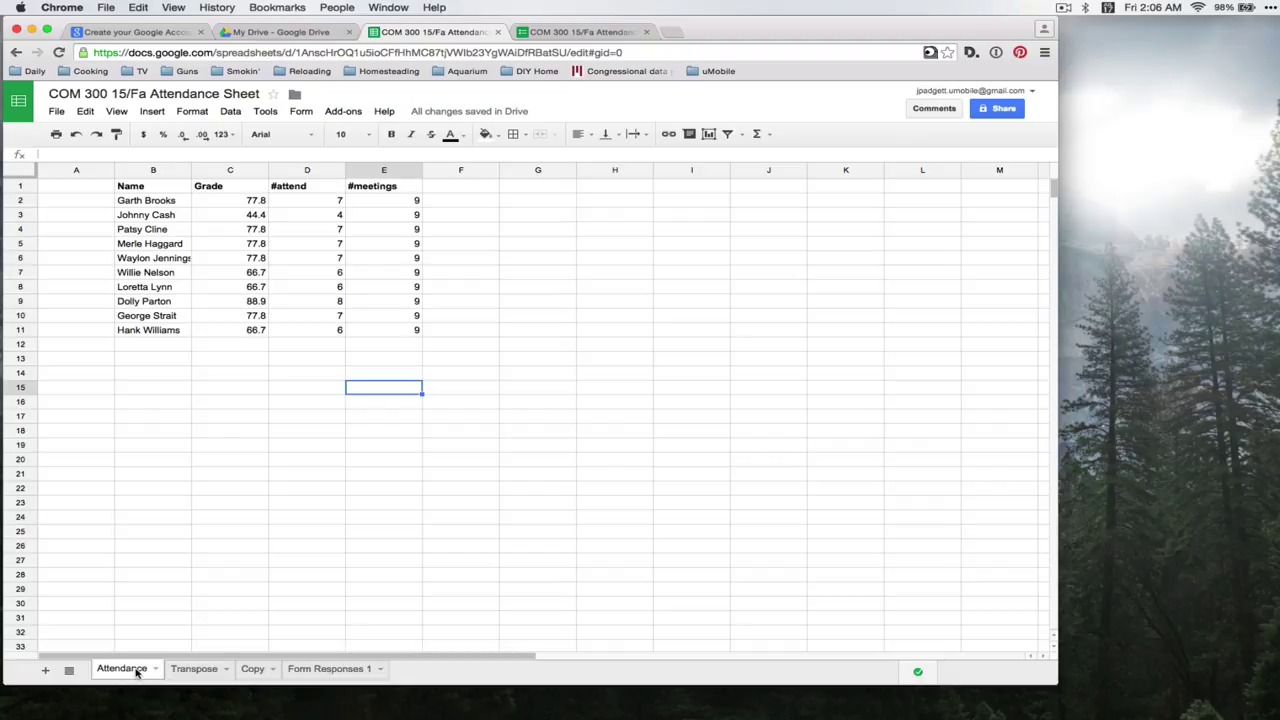
Step: View the Google account sign-up page, and create a blank Google Sheets spreadsheet from My Drive
click(140, 32)
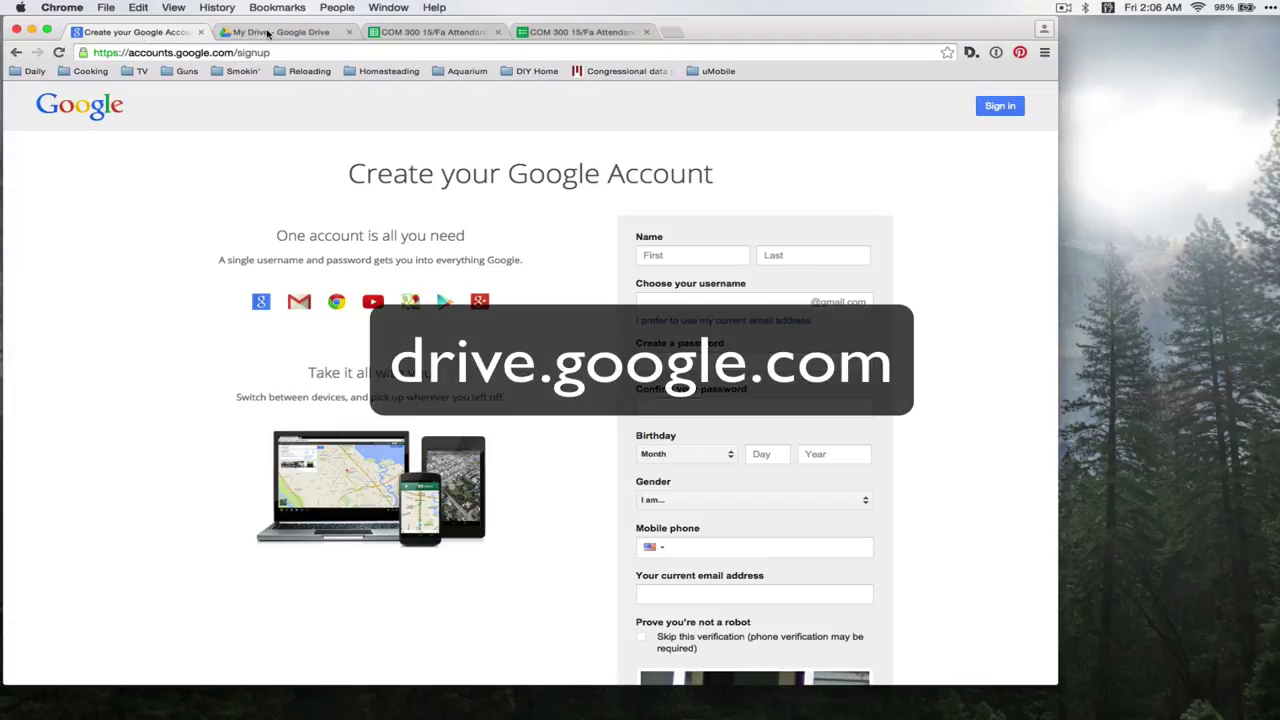
click(268, 33)
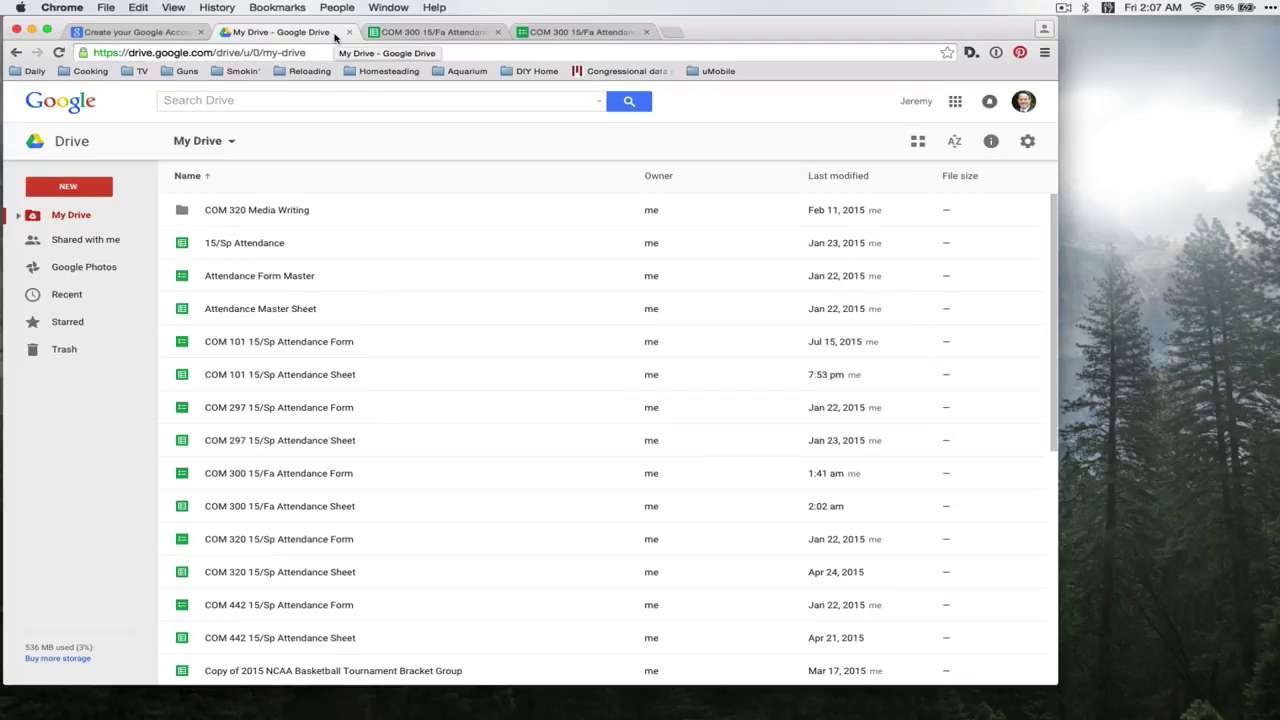
click(85, 188)
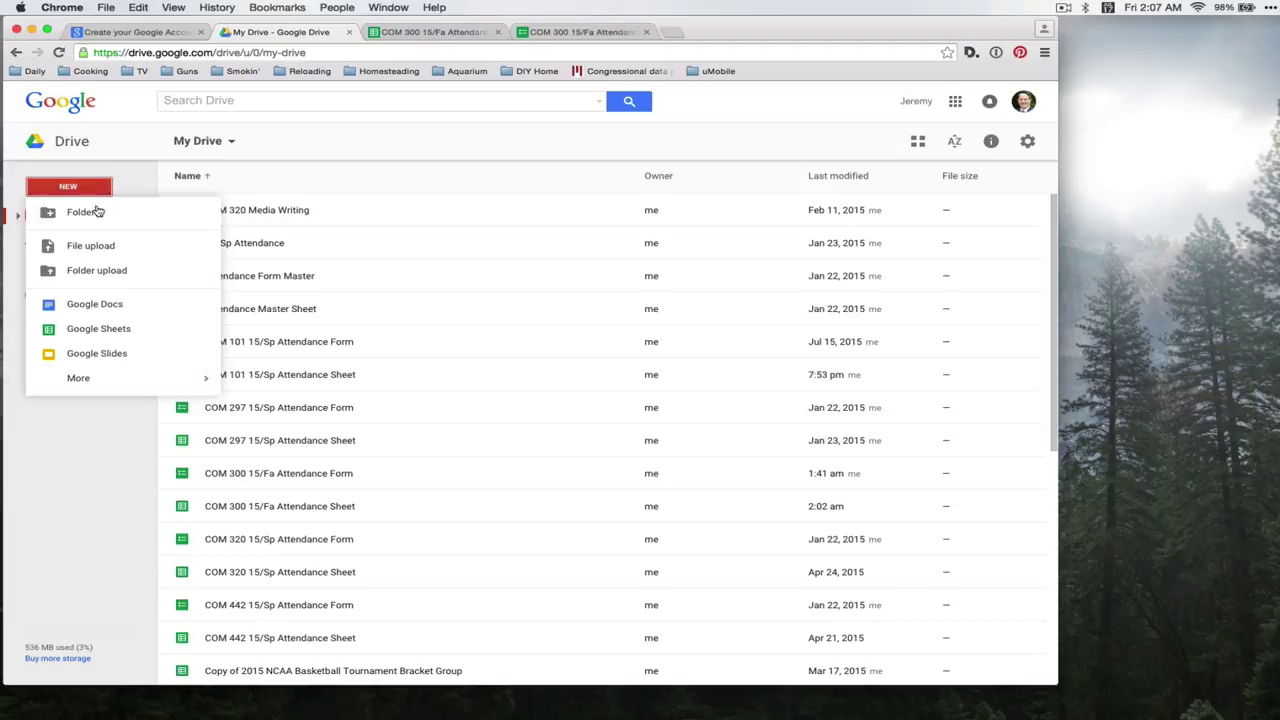
click(138, 331)
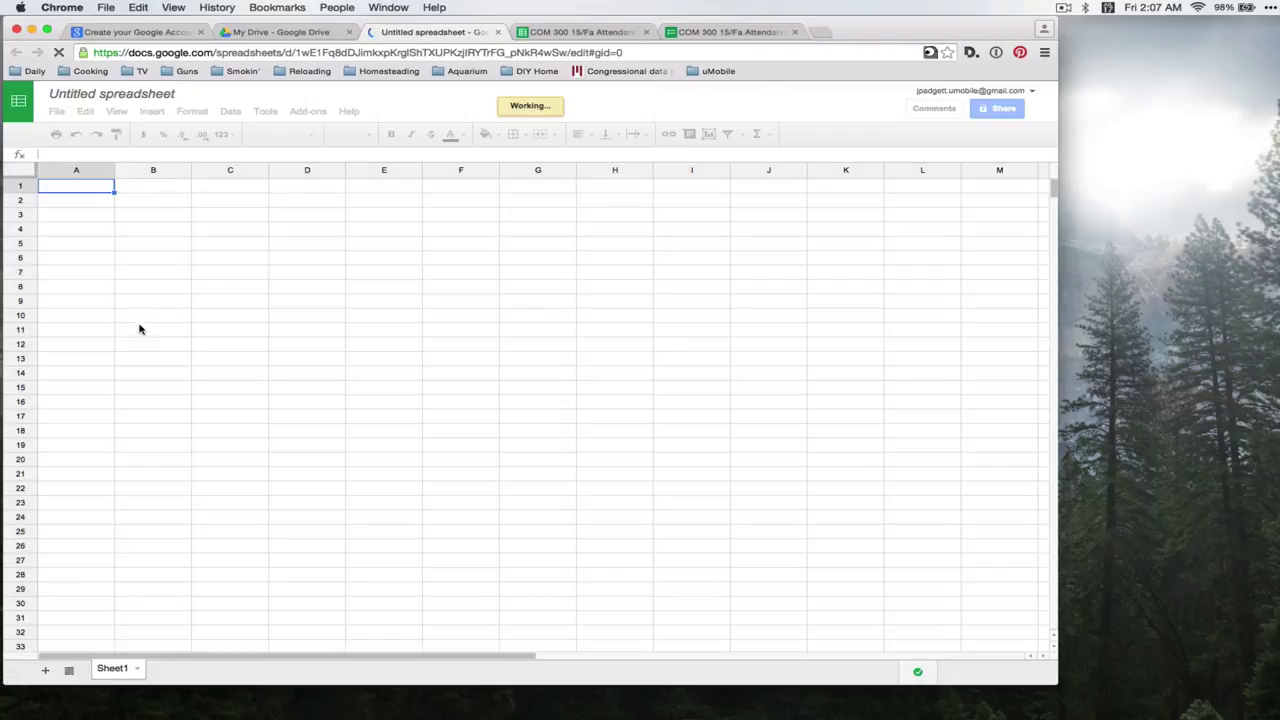
Step: Rename the untitled spreadsheet as COM 101 15/Fa Attendance Sheet
click(158, 94)
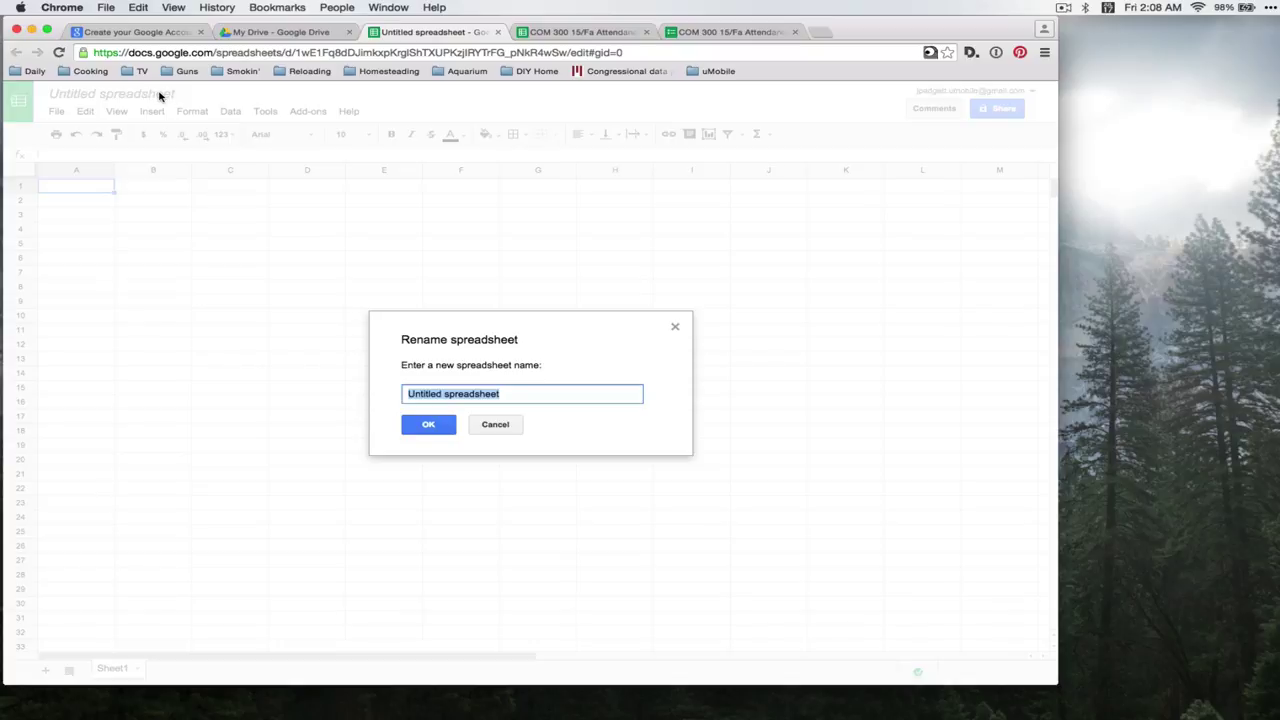
text(COM )
text(101)
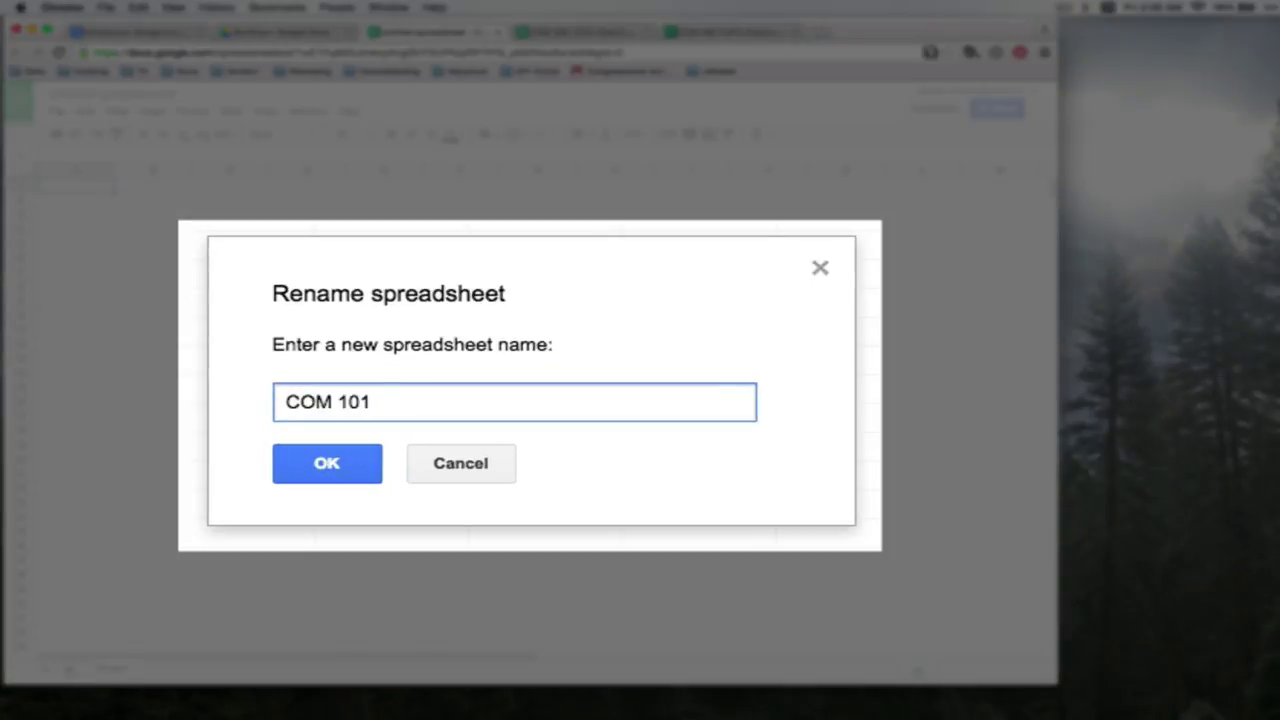
text( 15/Fa Atte)
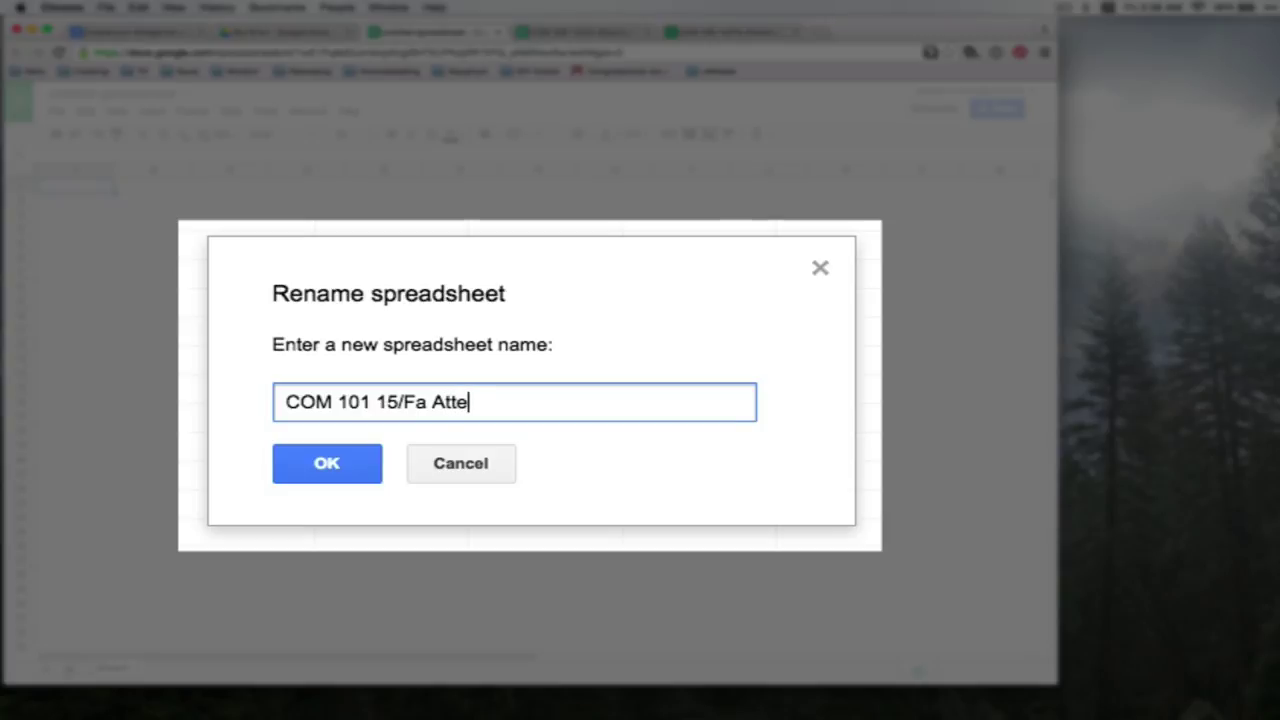
text(ndance Sheet)
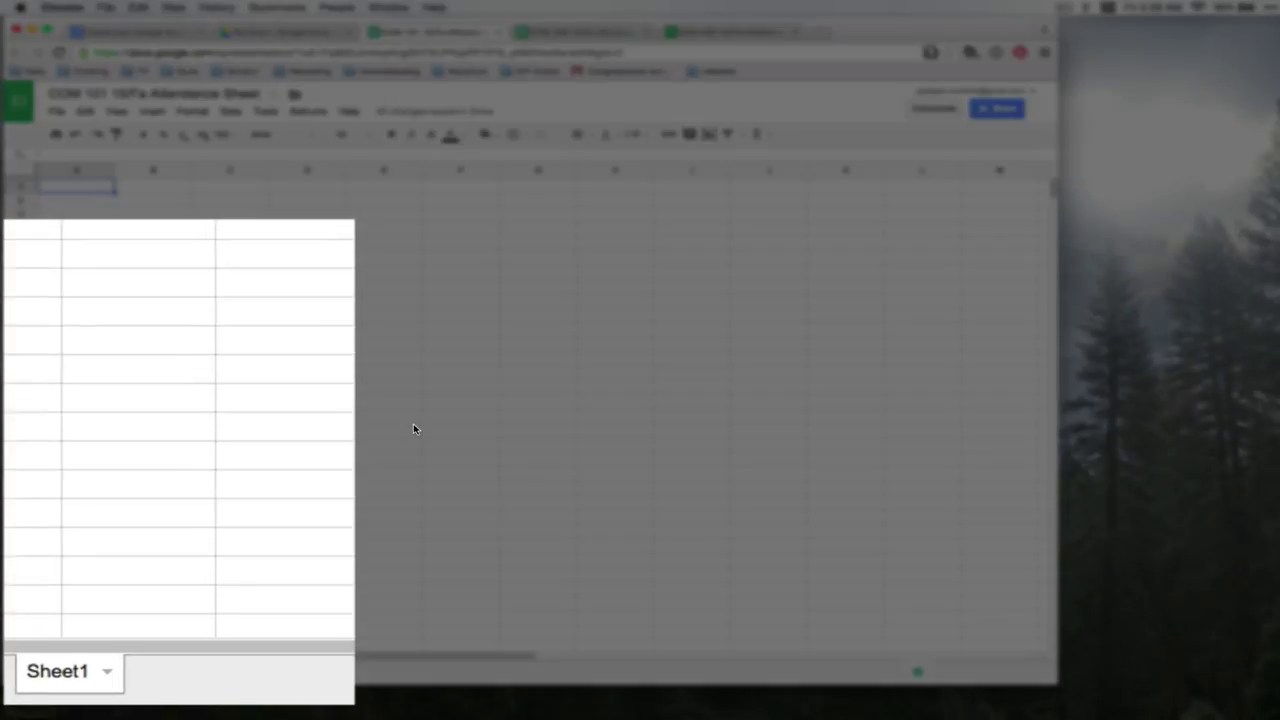
Step: Rename the Sheet1 worksheet as Attendance
click(90, 680)
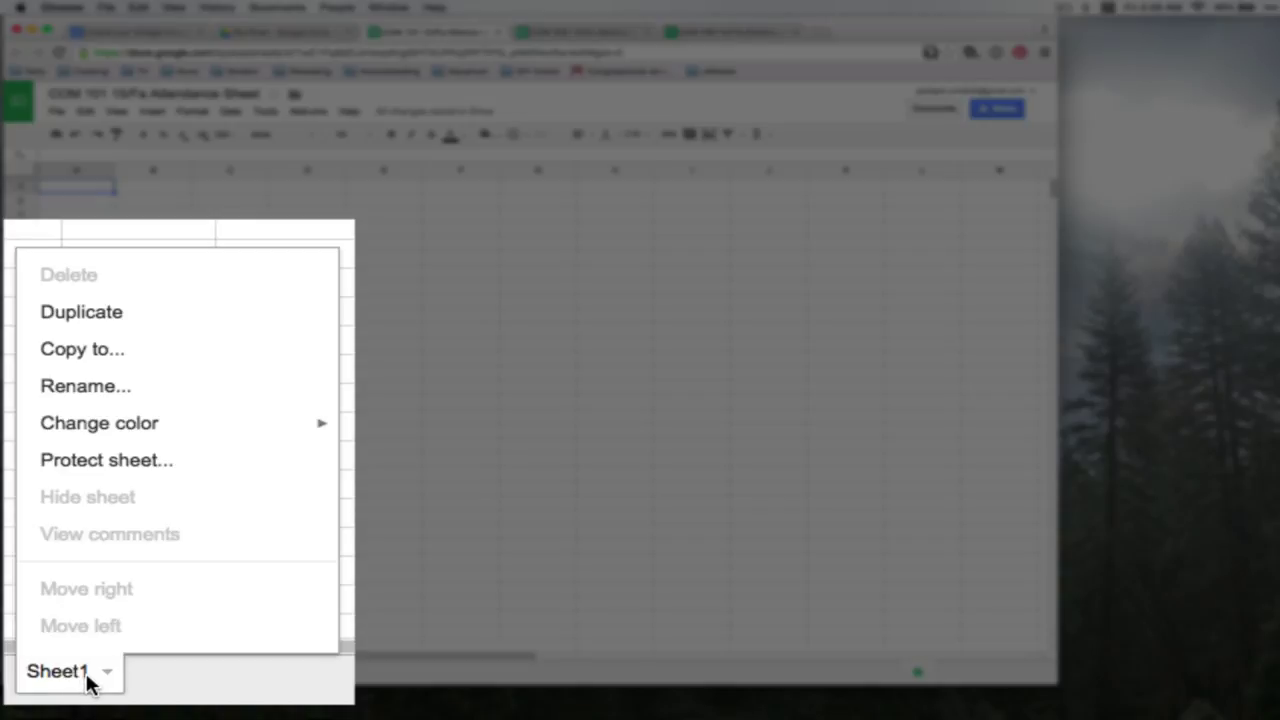
click(150, 390)
text(Atte)
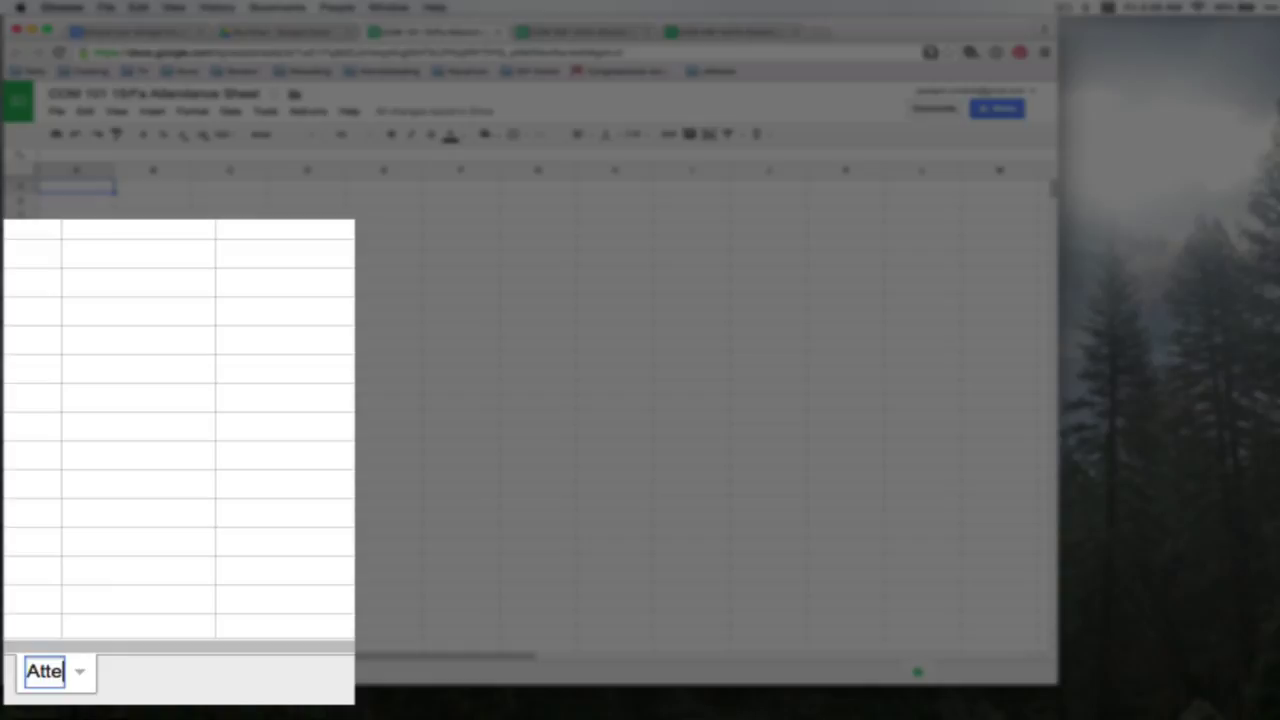
text(ndance)
key(Return)
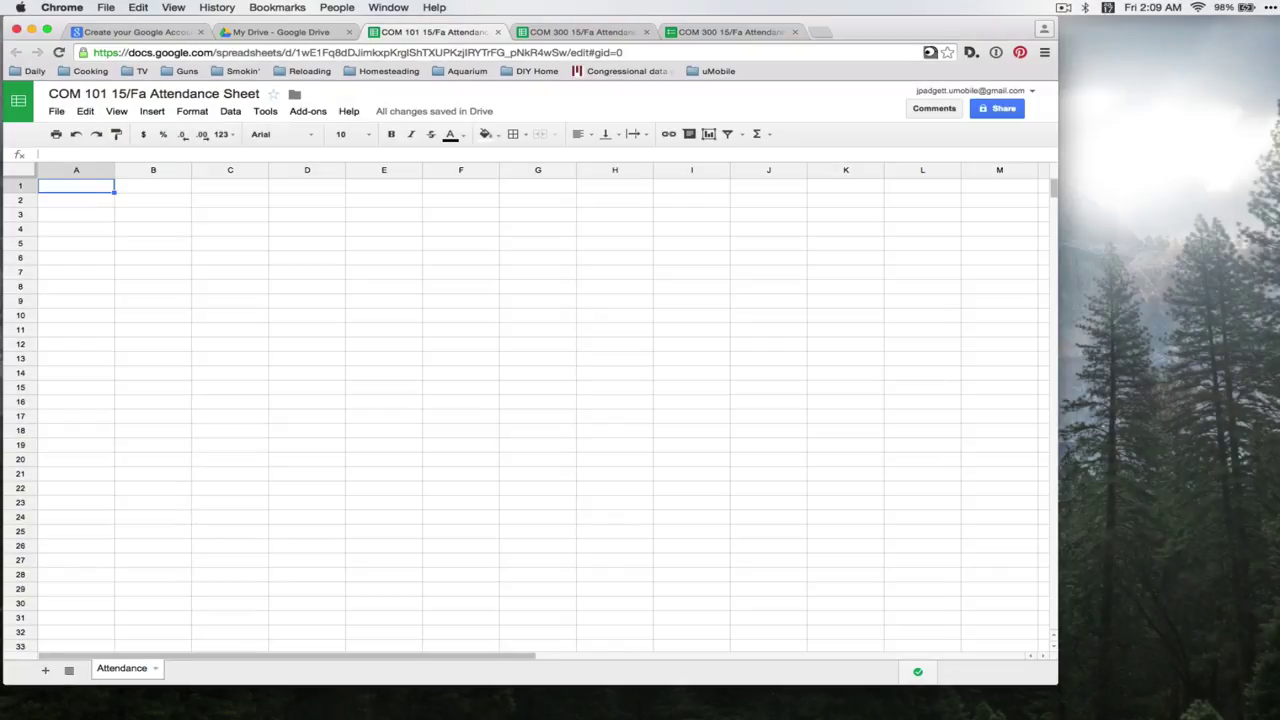
Step: Enter the column headers Name, Grade, #attend and #meetings in cells B1 through E1
click(175, 189)
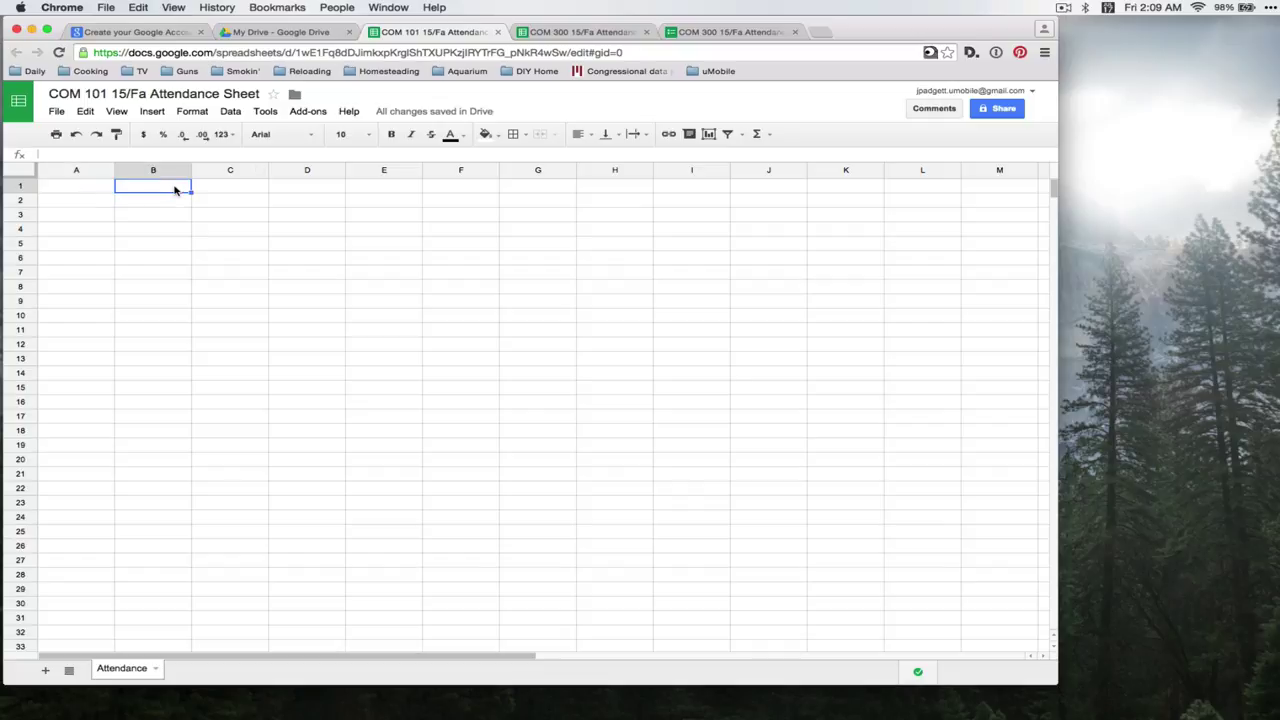
text(Name)
key(Tab)
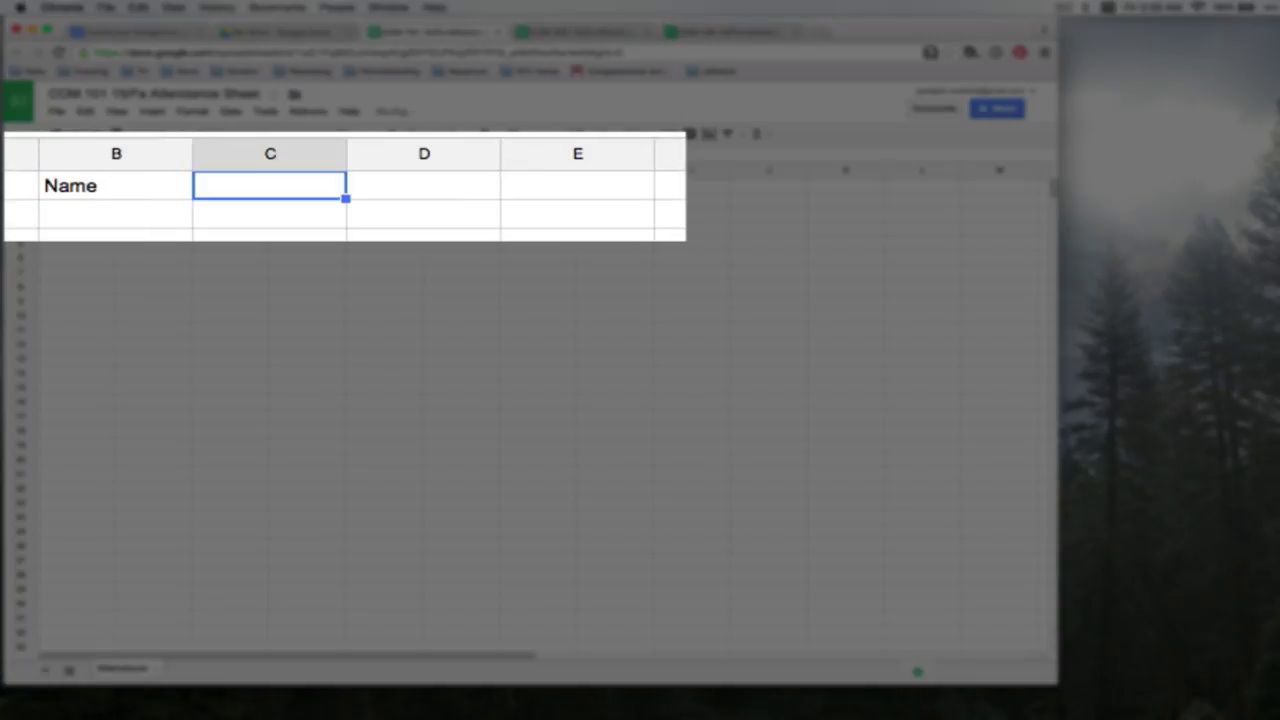
text(Grade)
key(Tab)
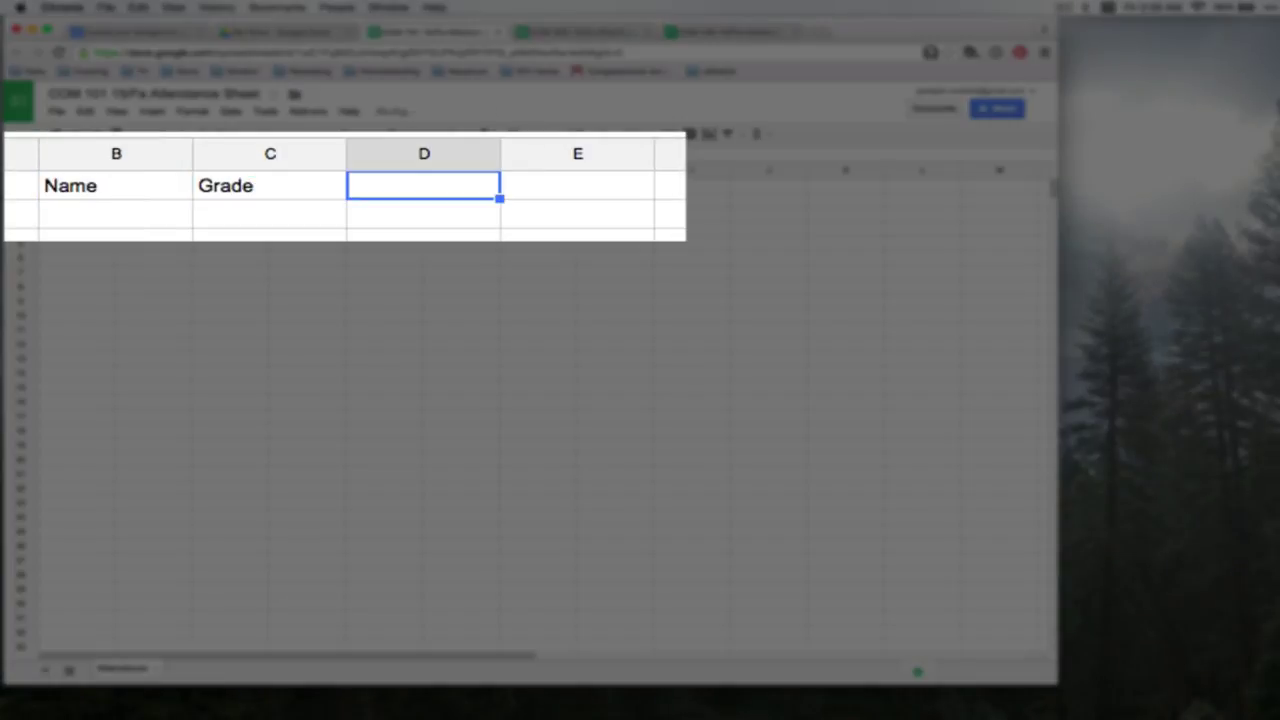
text(#)
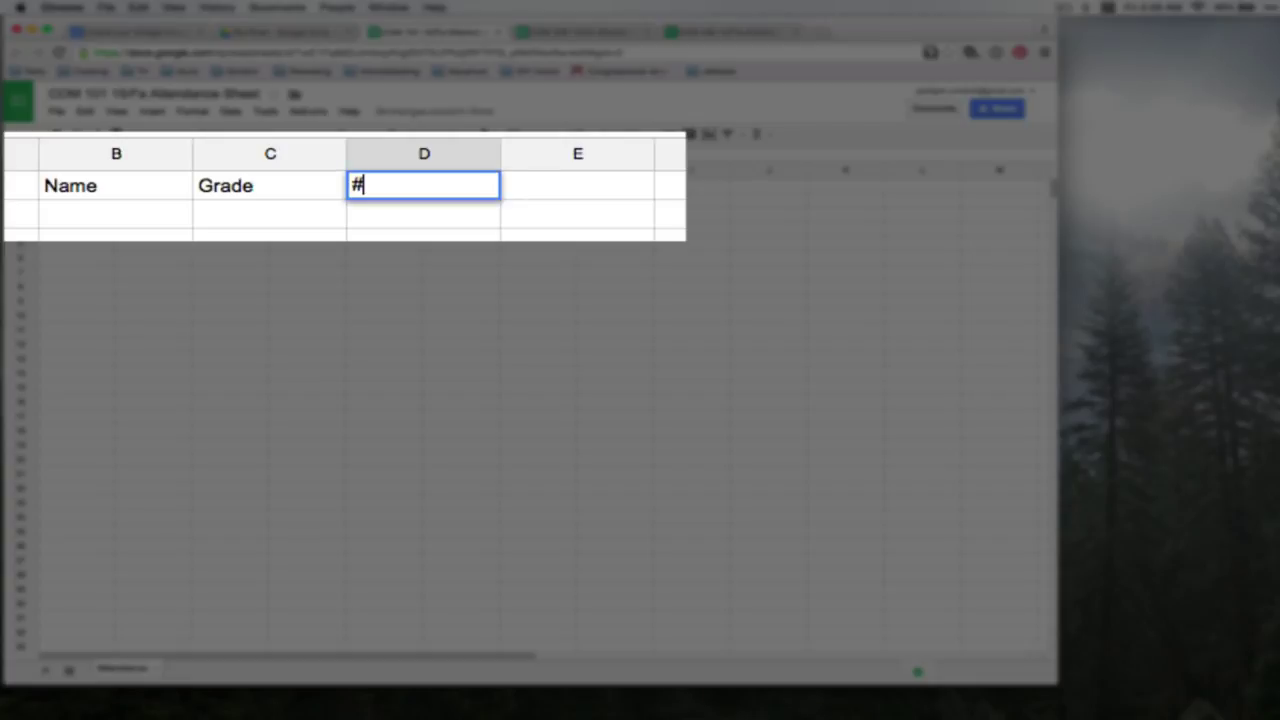
text(attend)
key(Tab)
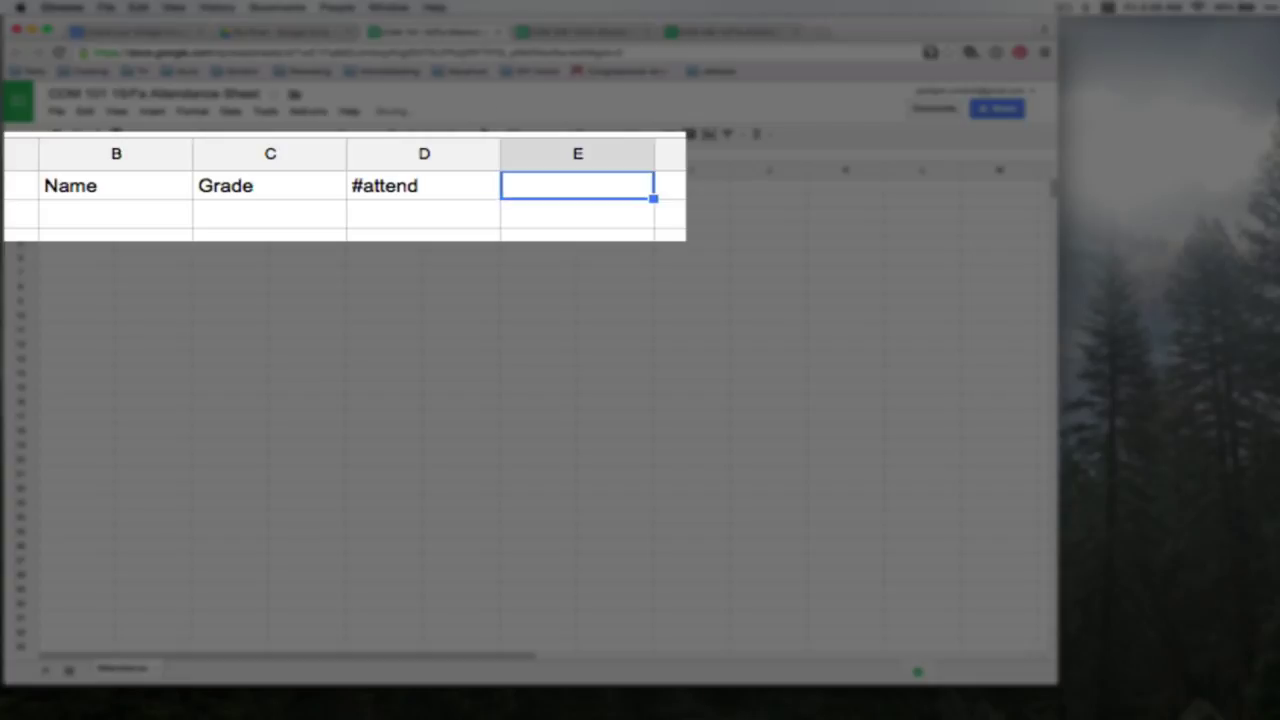
text(#meeting)
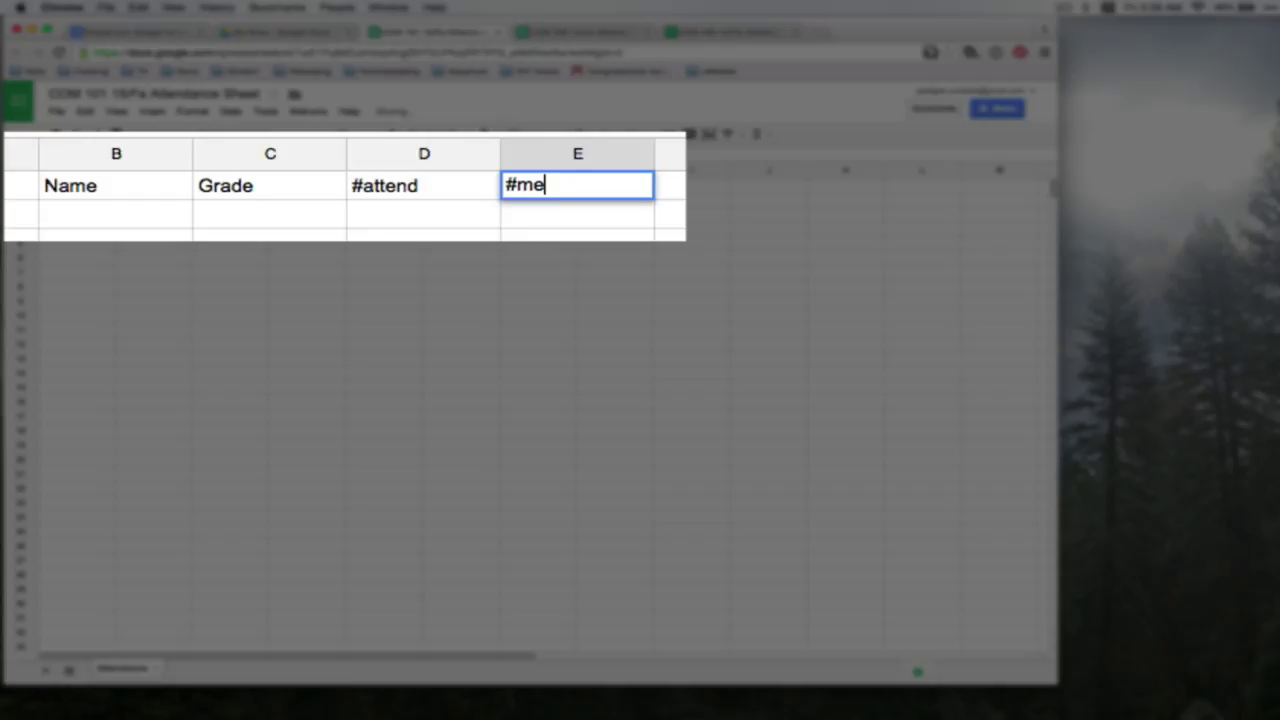
text(s)
key(Return)
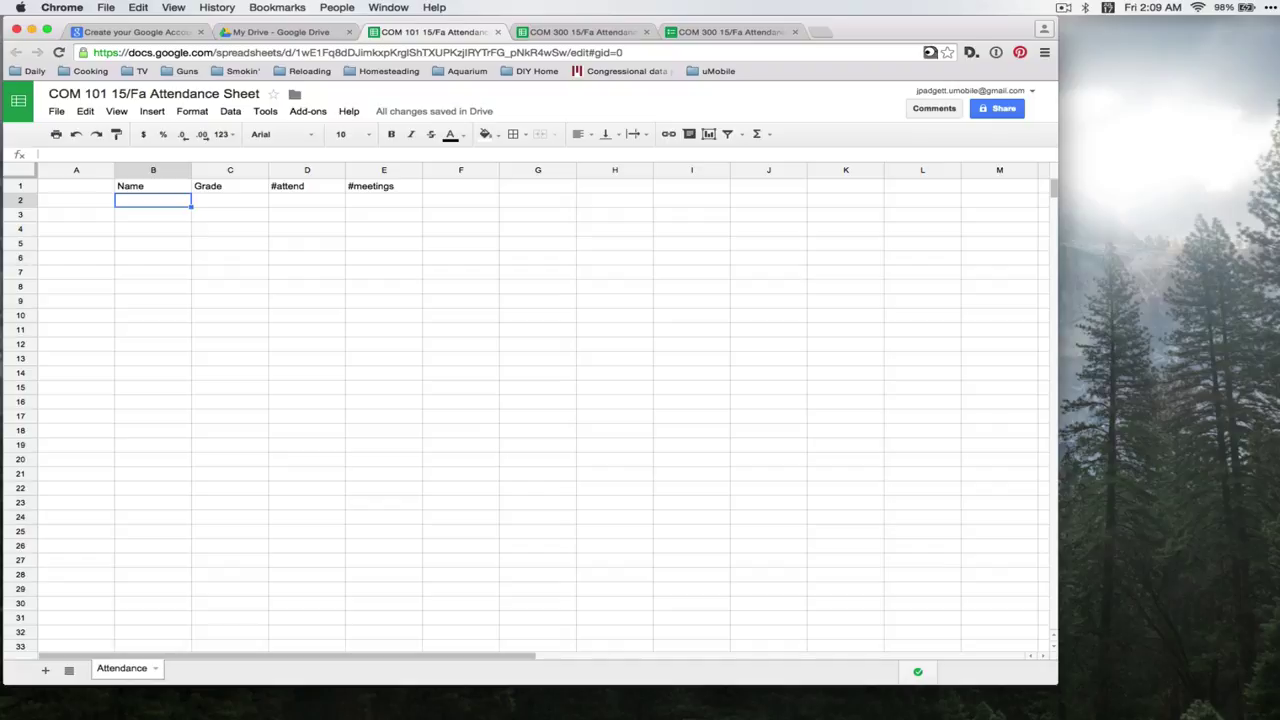
Step: Enter the students Garth Brooks, Johnny Cash, Patsy Cline, Merle Haggard and Waylon Jennings in cells B2 through B6
text(Garth Brooks)
key(Return)
text(Johnny Cash)
key(Return)
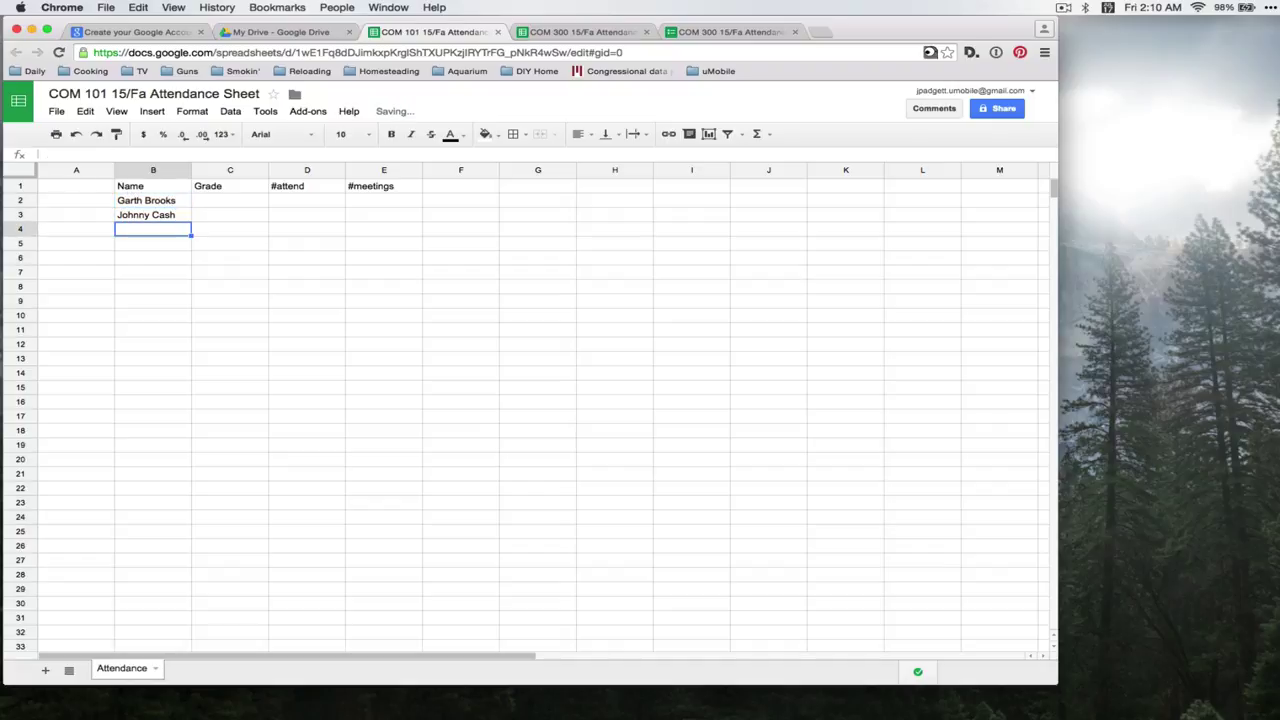
text(Patsy Cline)
key(Return)
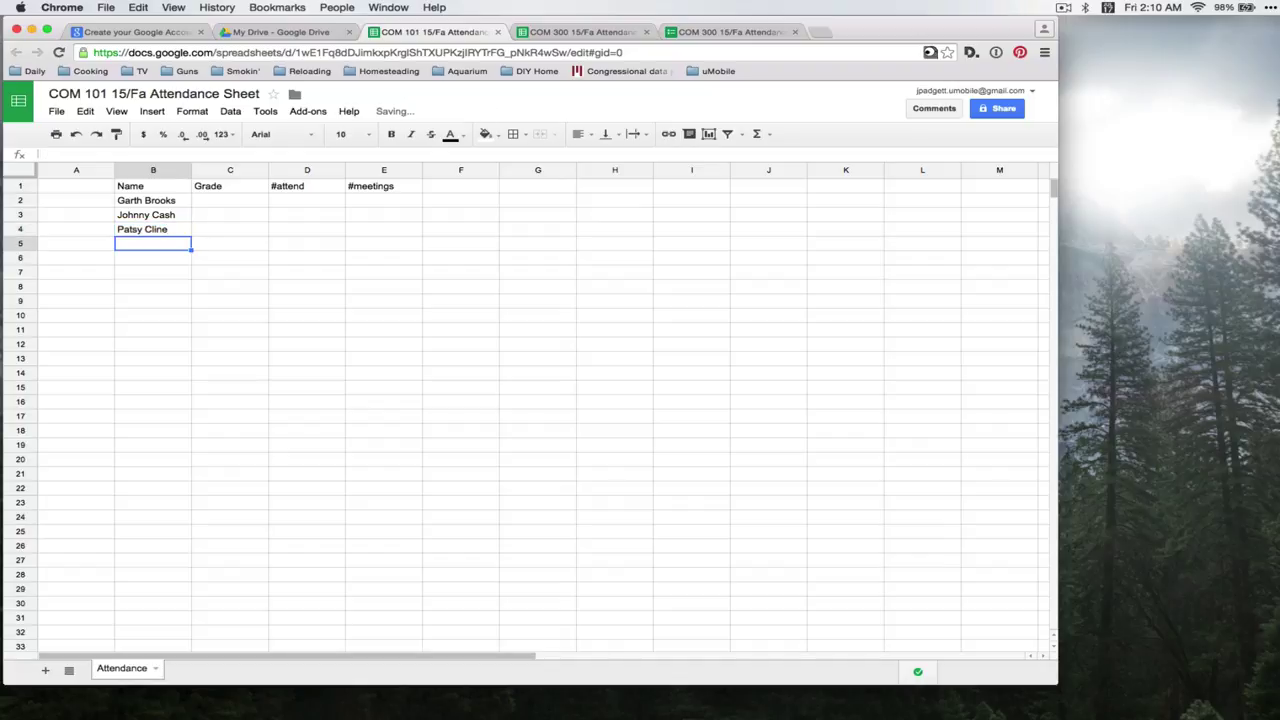
text(Merle Haggard)
key(Return)
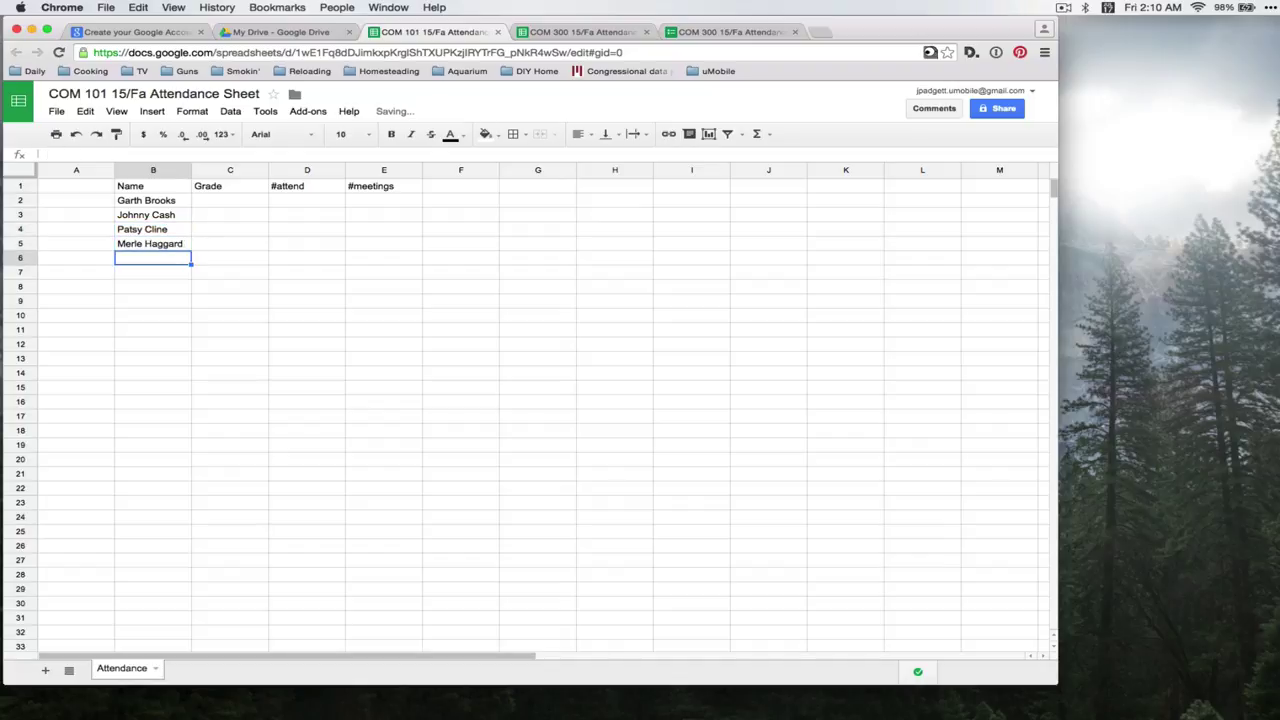
text(Waylon Jennings)
key(Return)
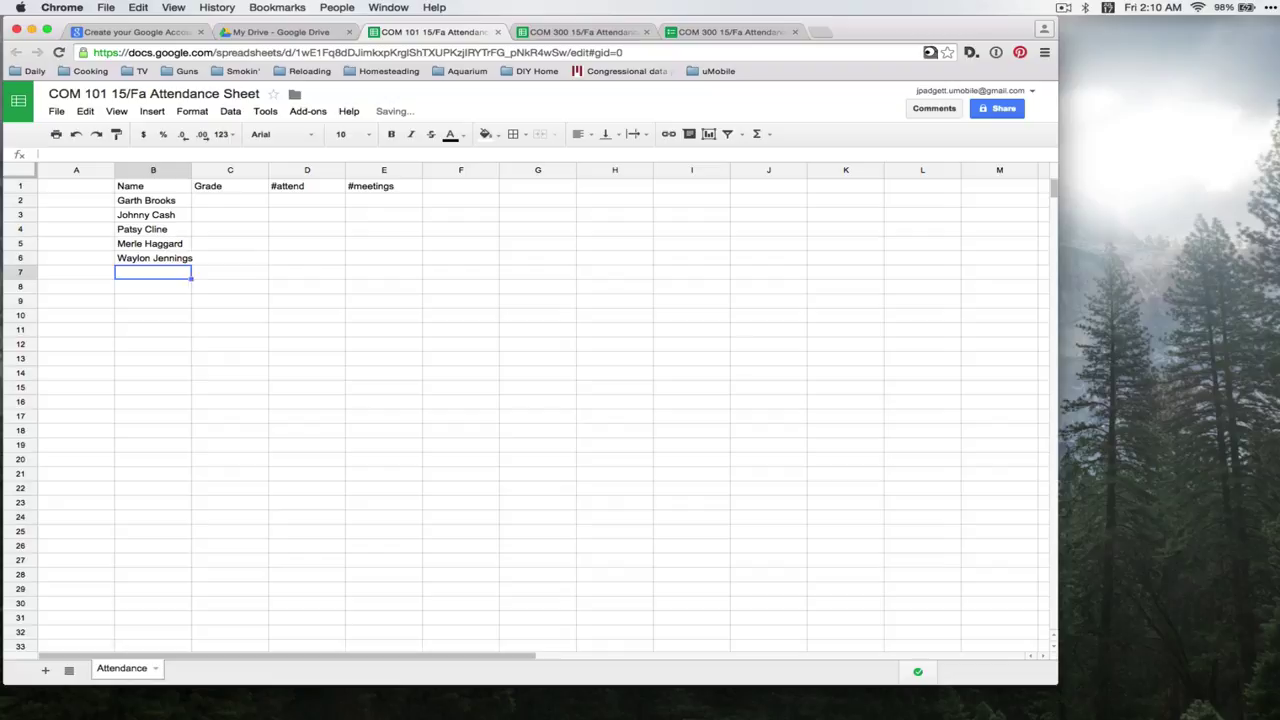
Step: Enter the students Loretta Lynn, Willie Nelson, Dolly Parton, George Strait and Hank Williams in cells B7 through B11
text(Loretta Lynn)
key(Return)
text(Willi)
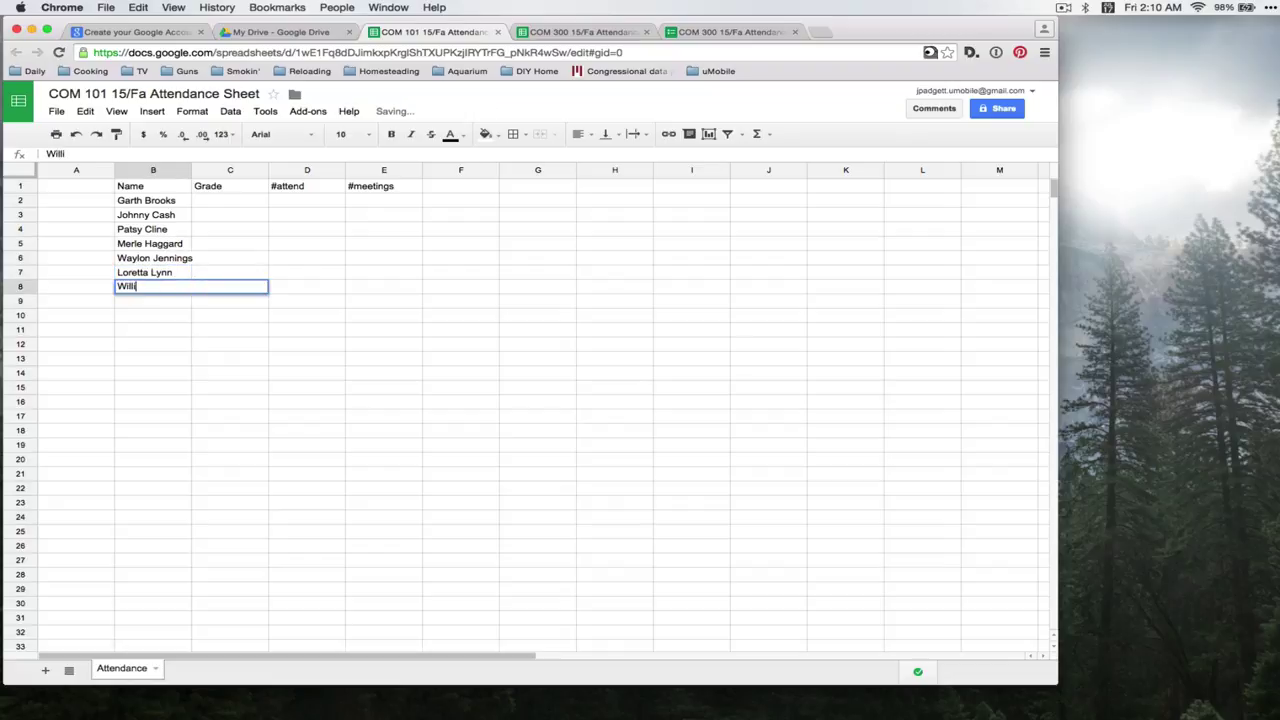
text(e Nelson)
key(Return)
text(Dolly Parton)
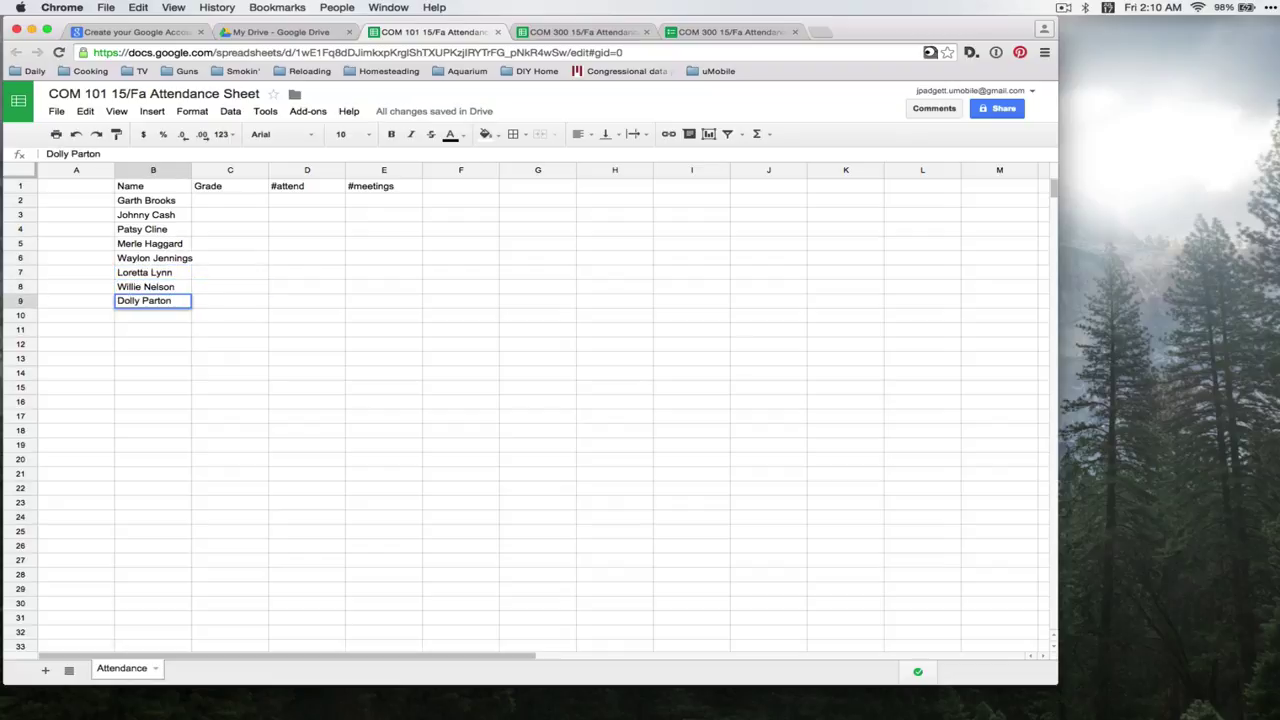
key(Return)
text(George Strait)
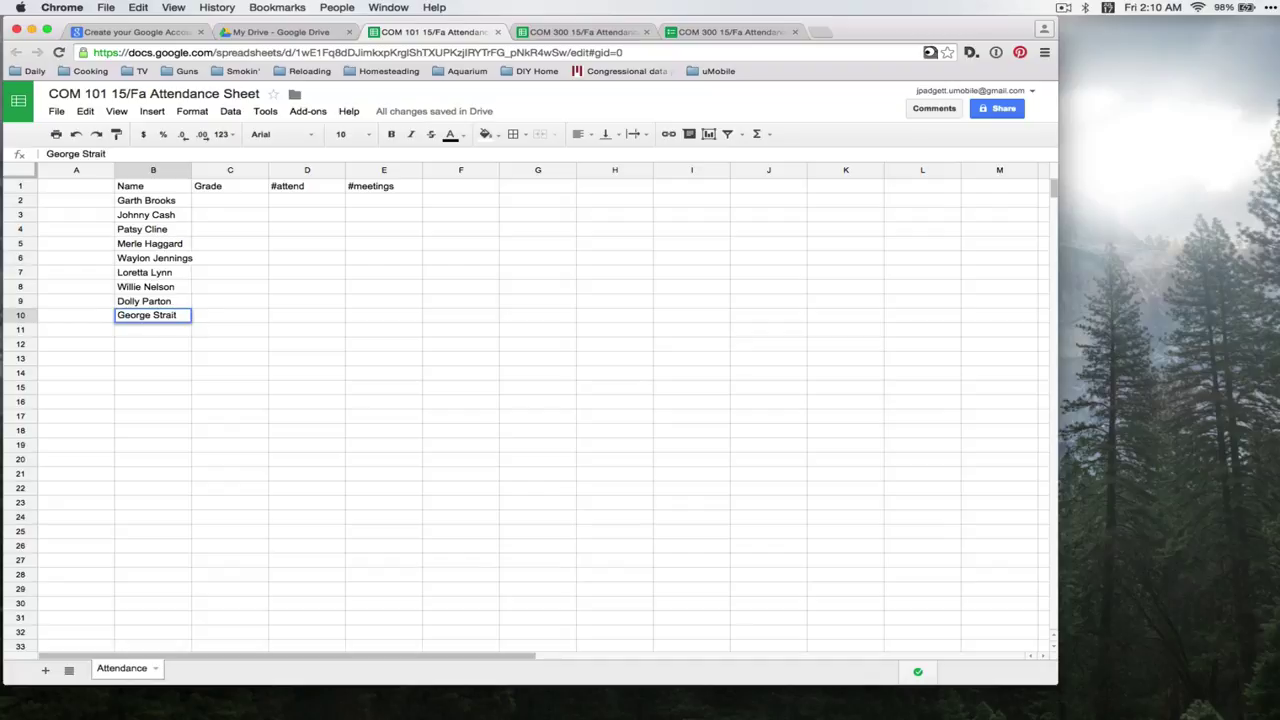
key(Return)
text(Hank Williams)
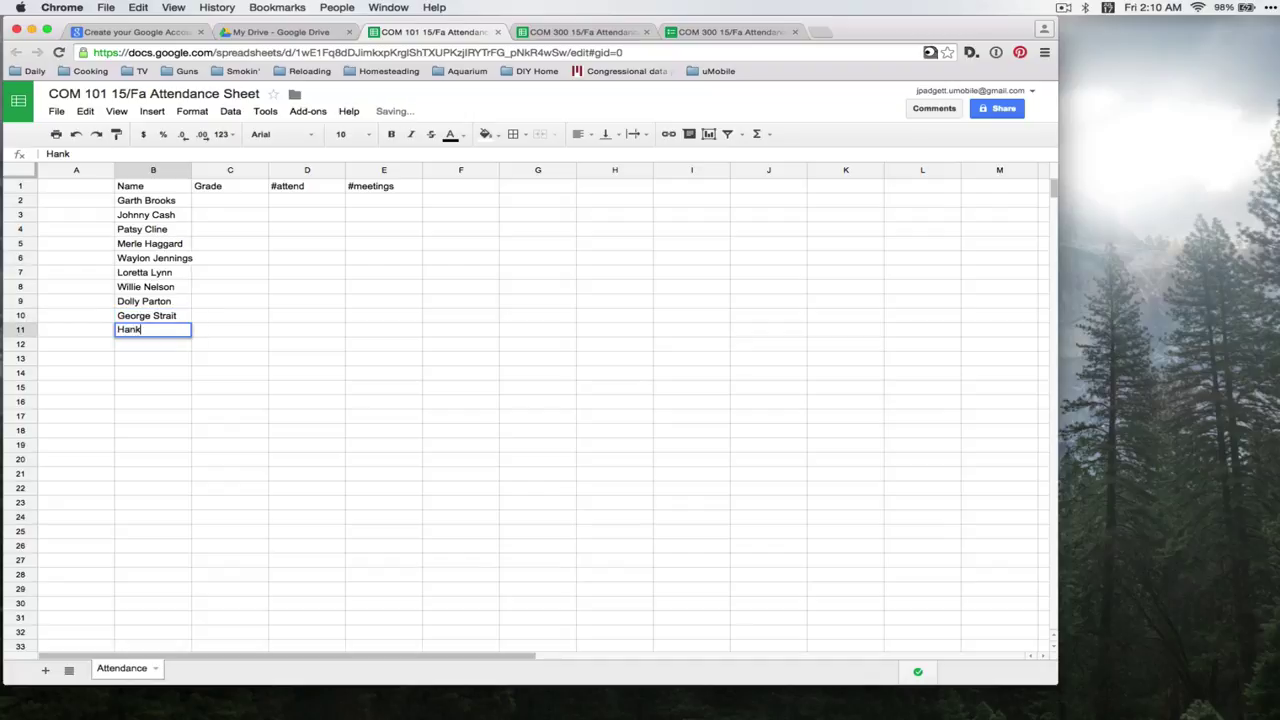
key(Return)
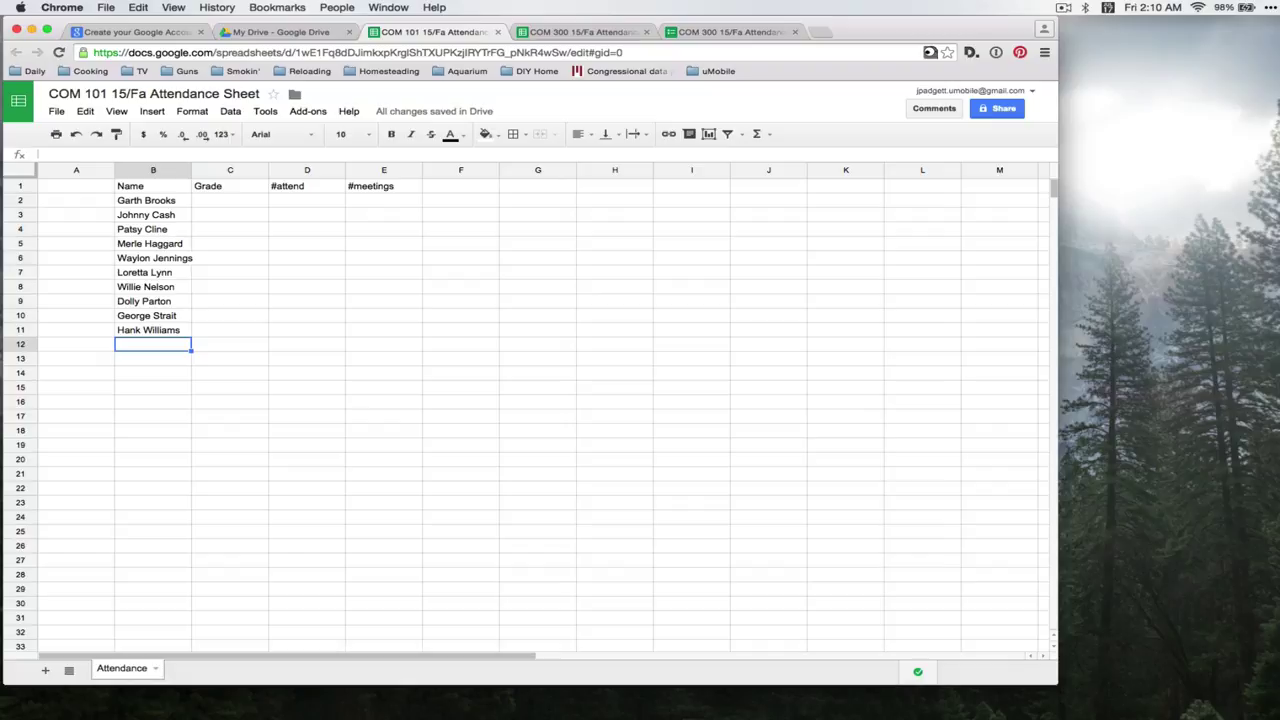
Step: Return to My Drive and create a new blank Google Form
click(262, 32)
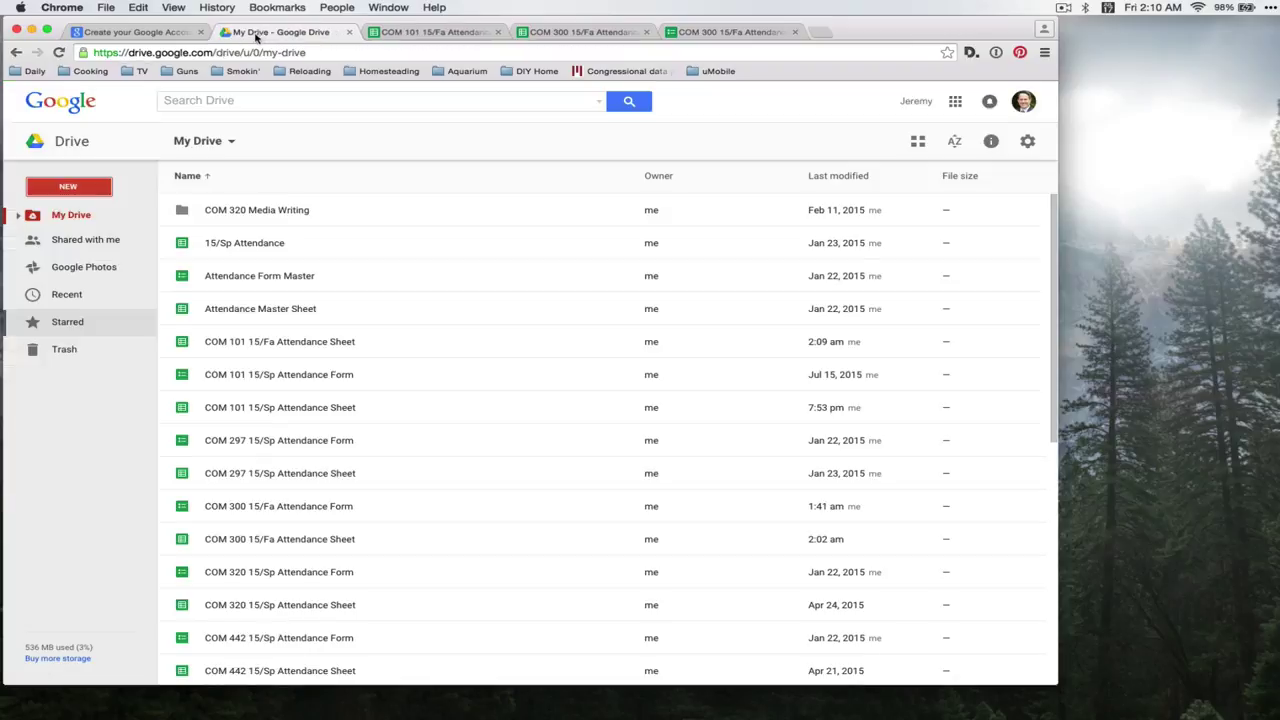
click(96, 182)
mouse_move(150, 380)
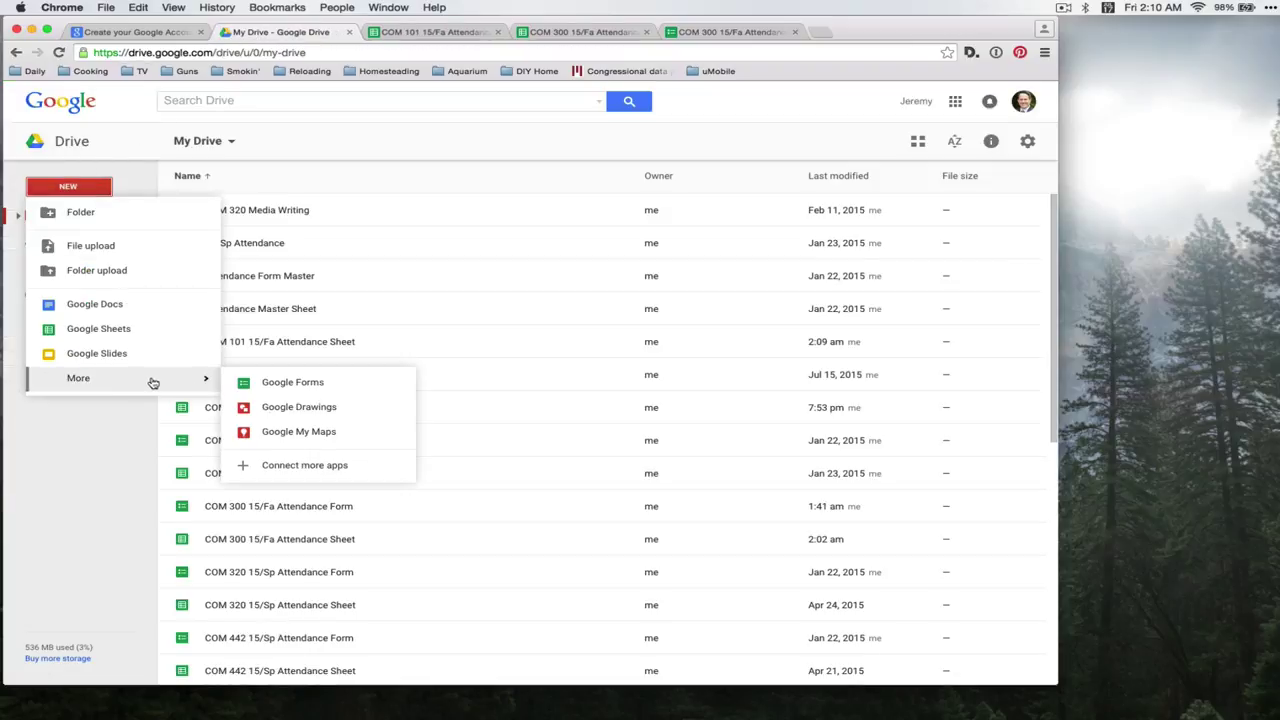
click(263, 382)
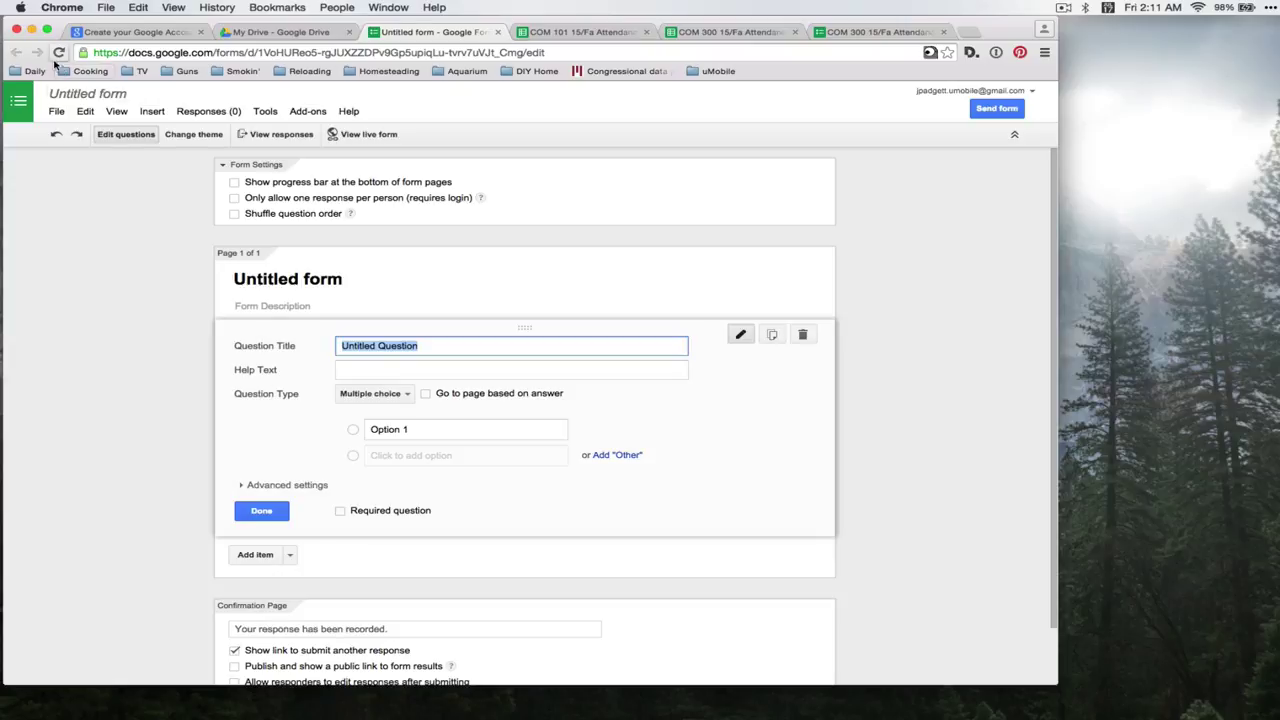
Step: Rename the form to COM 101 15/Fa Attendance Form
click(80, 94)
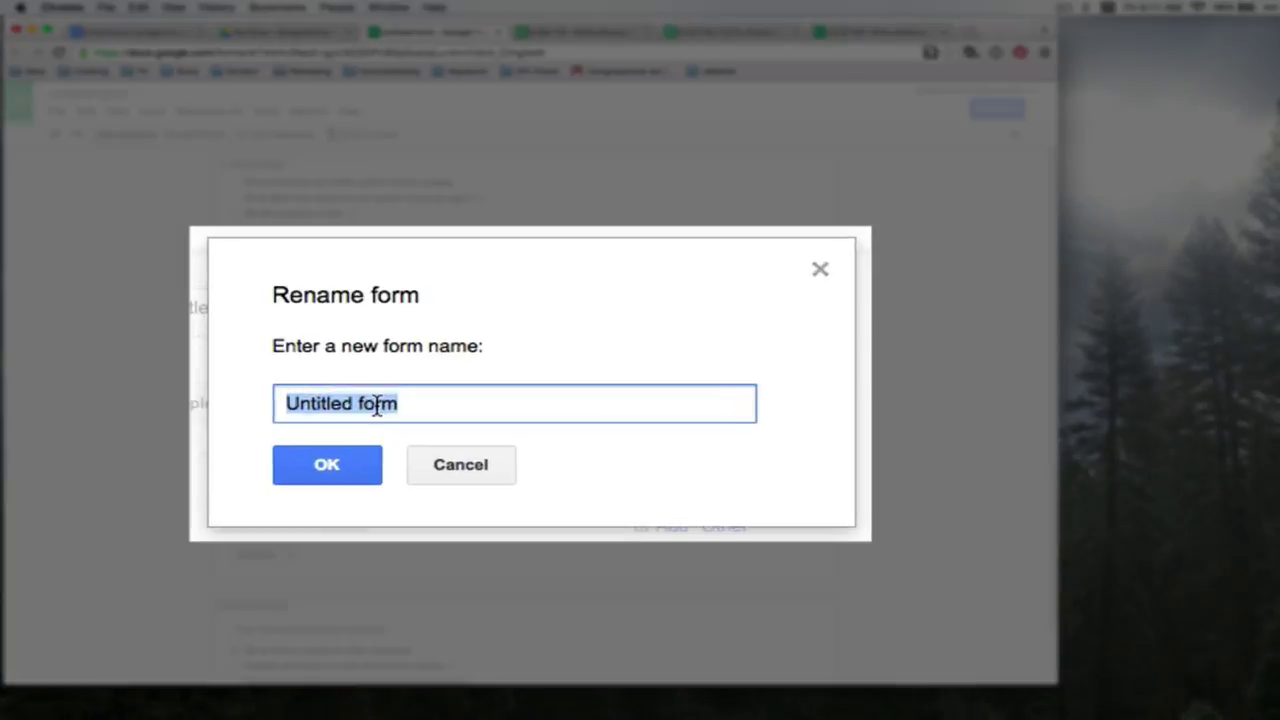
text(COM 101 15/FA)
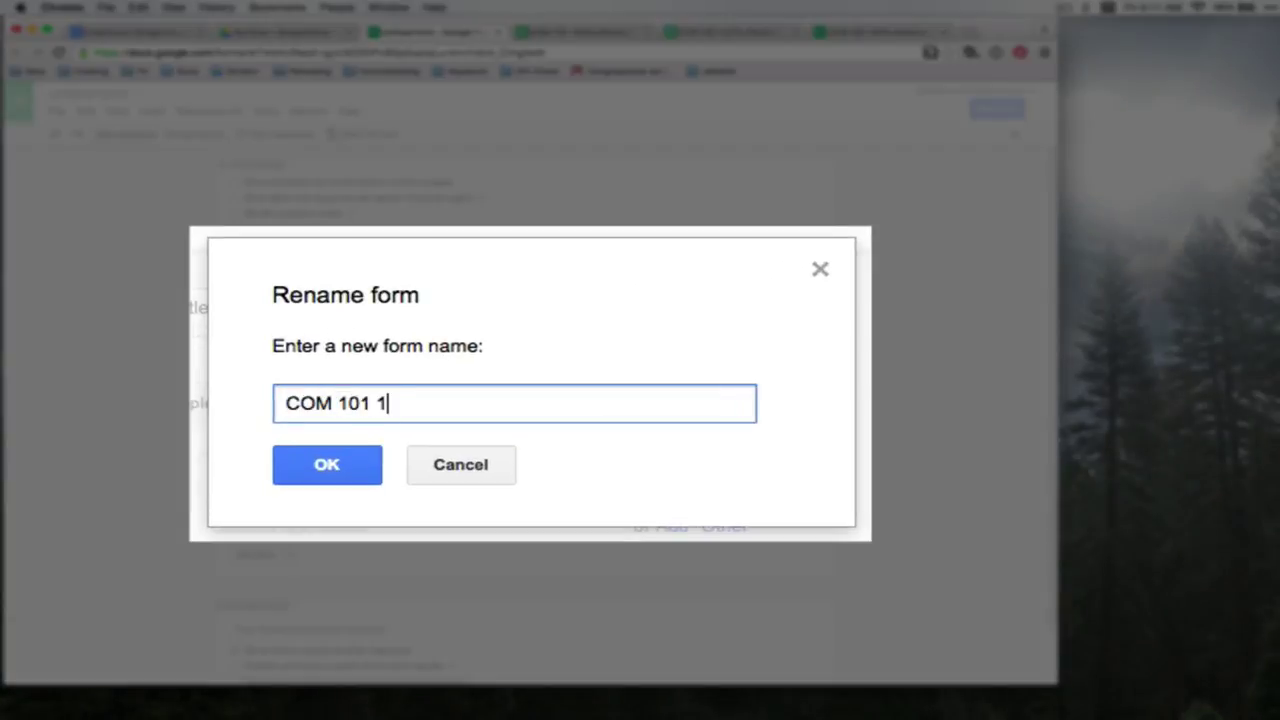
key(BackSpace)
key(BackSpace)
text(a Attendance Form)
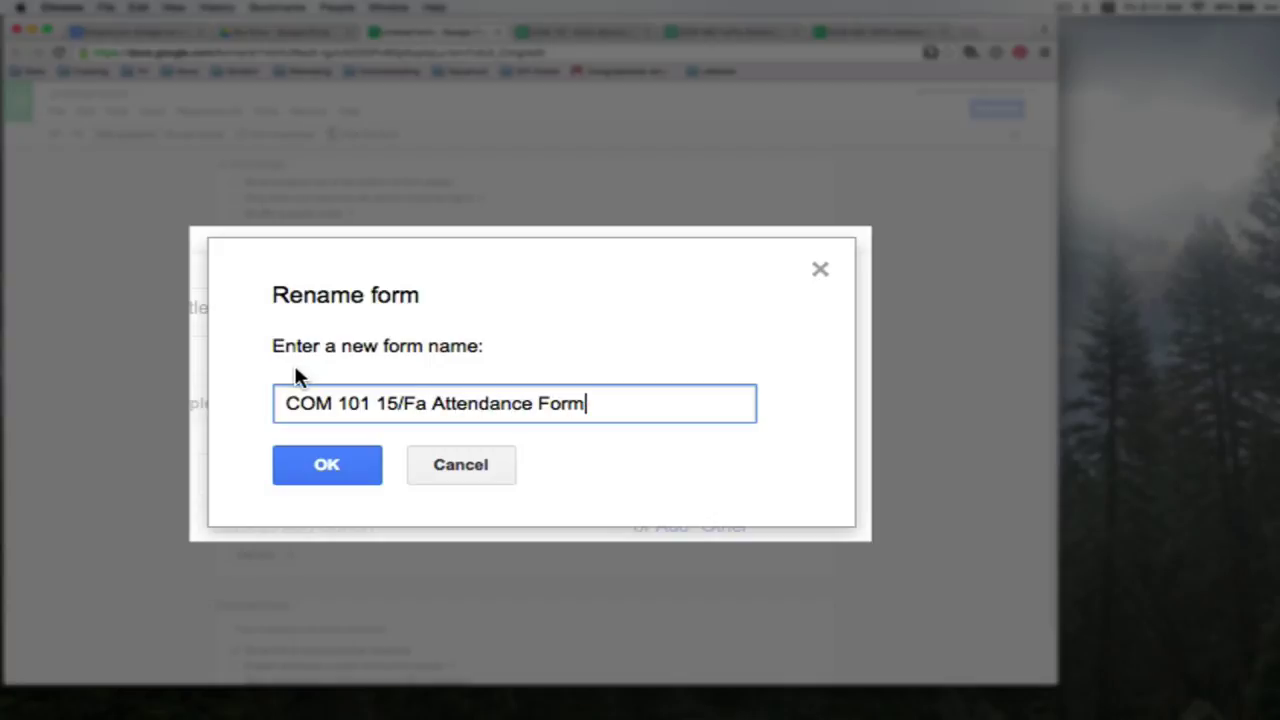
click(351, 471)
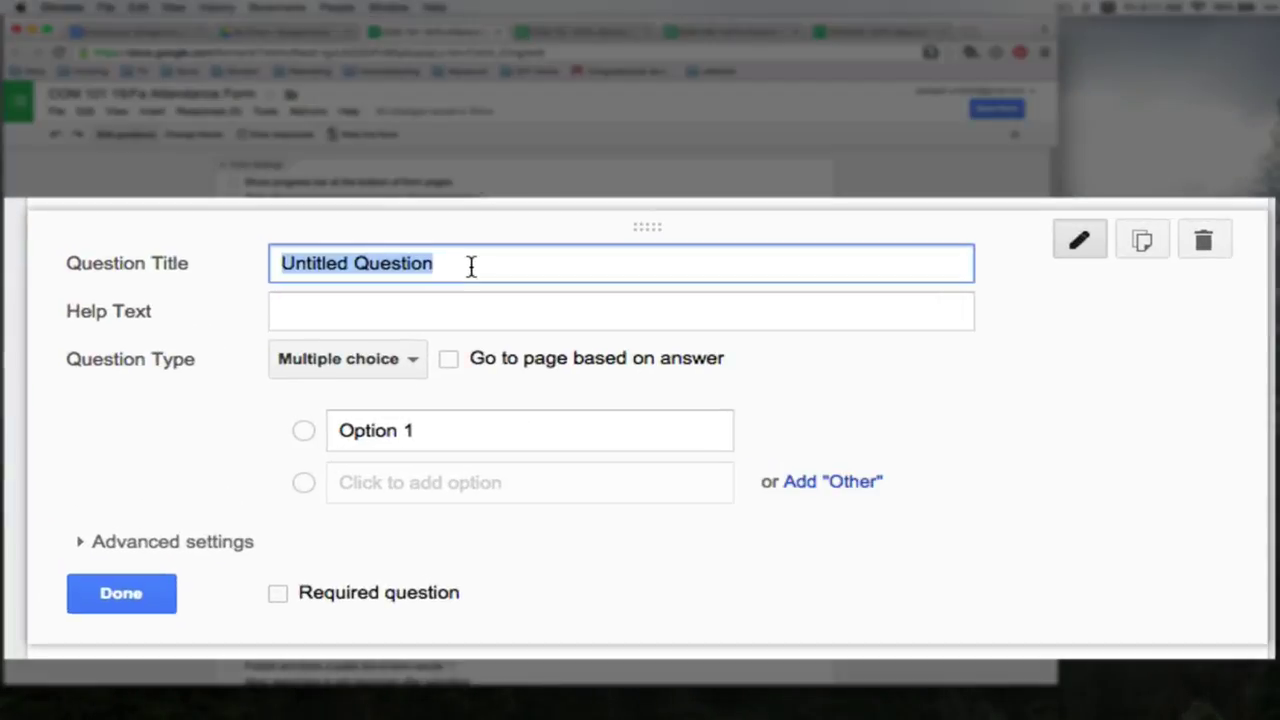
Step: Title the first question Students and set its question type to Checkboxes
text(Students)
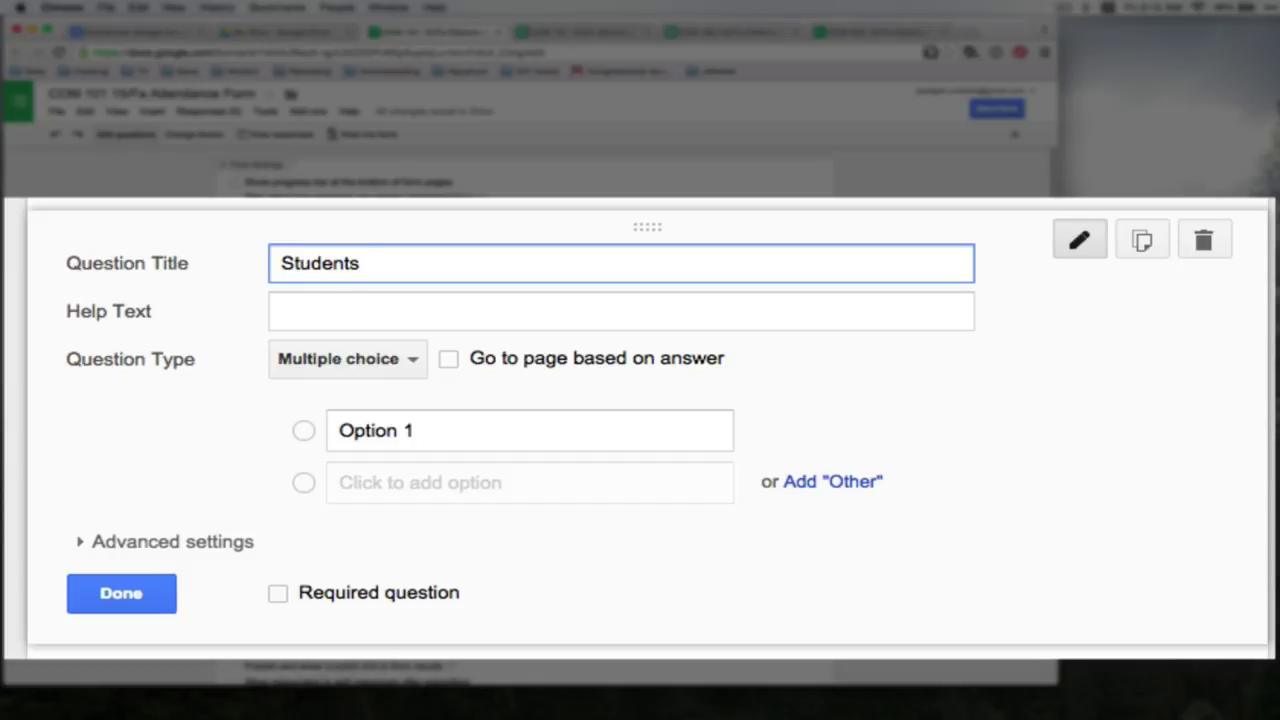
click(387, 361)
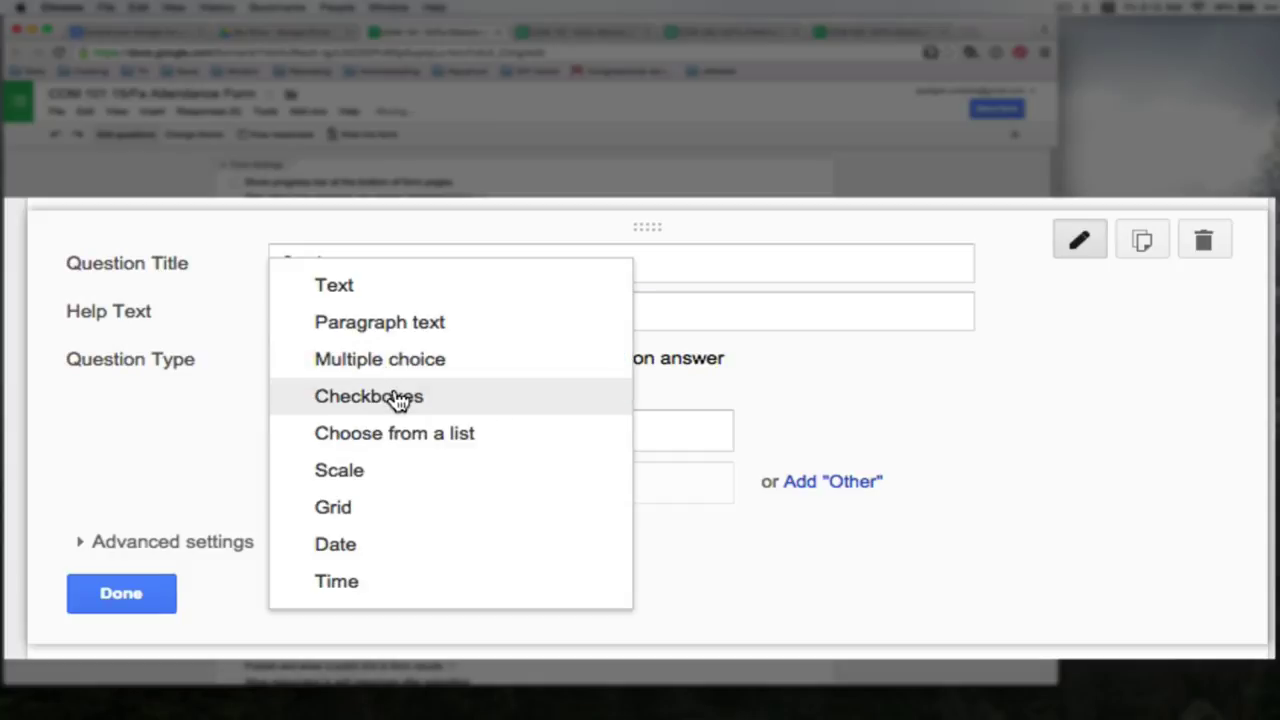
click(399, 399)
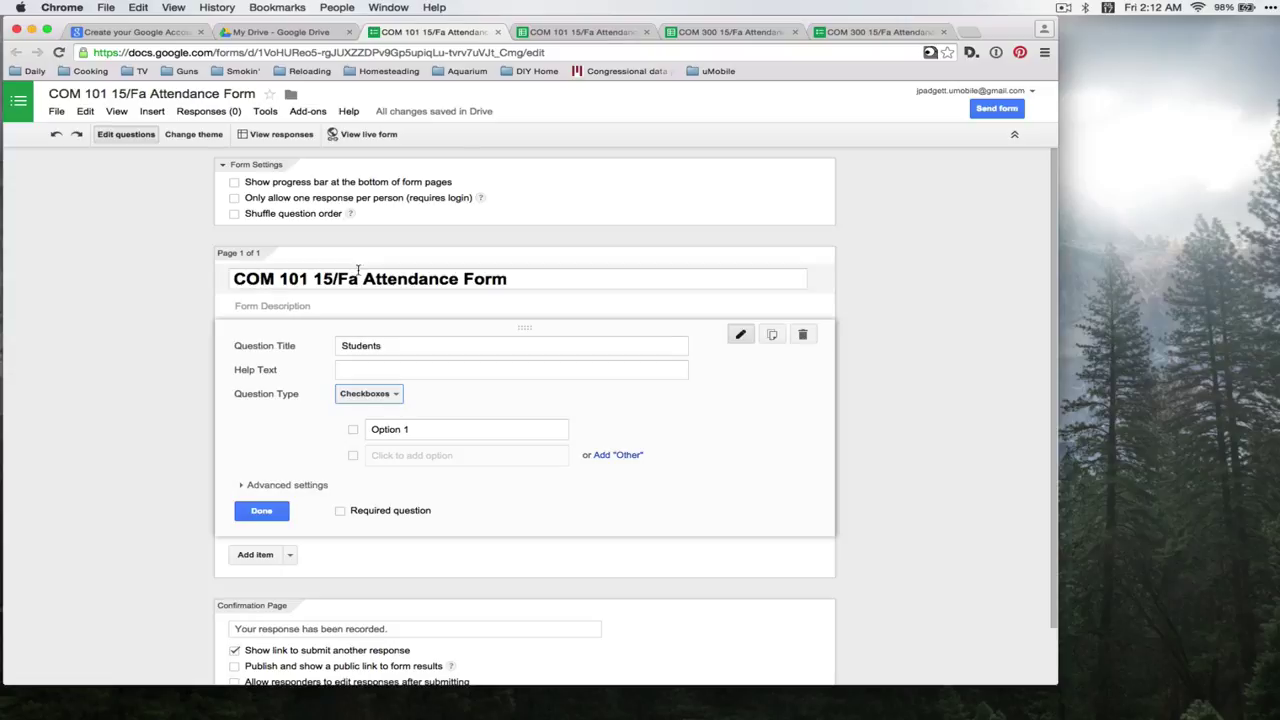
Step: Copy the student names in B2:B11 of the COM 101 15/Fa Attendance Sheet into the Students question's checkbox options, replacing Option 1
click(594, 34)
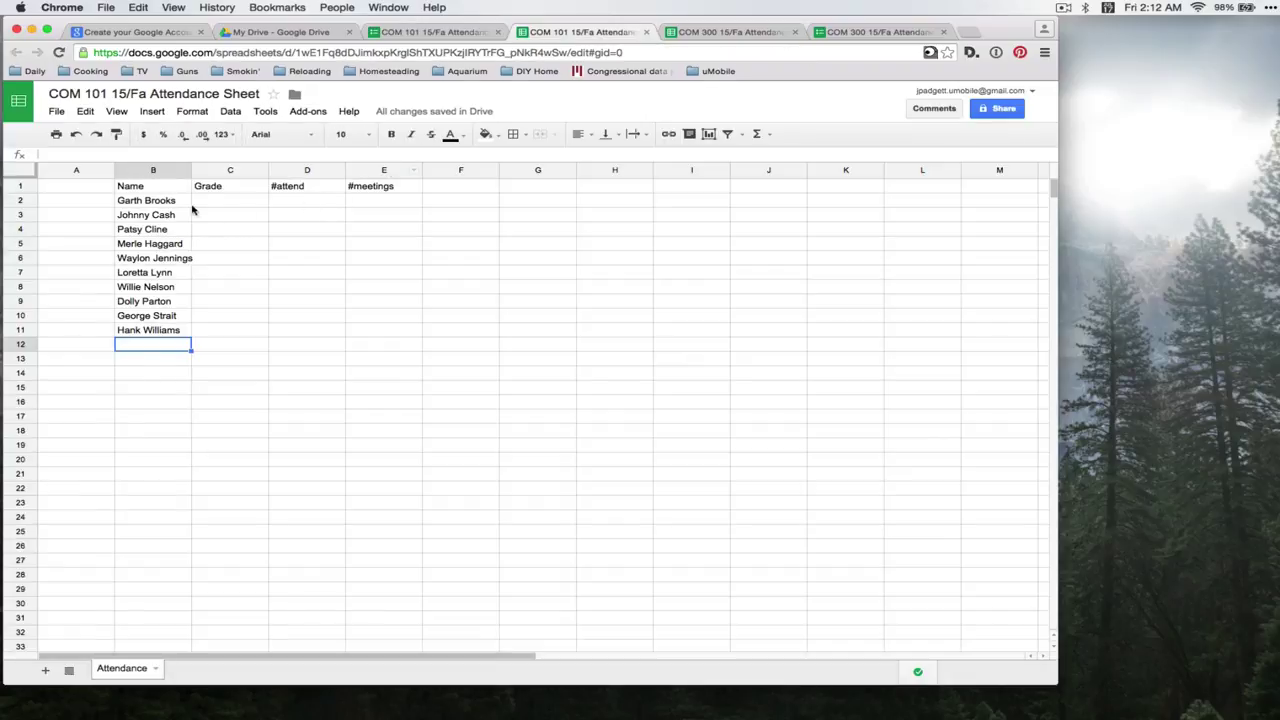
drag(161, 204, 165, 335)
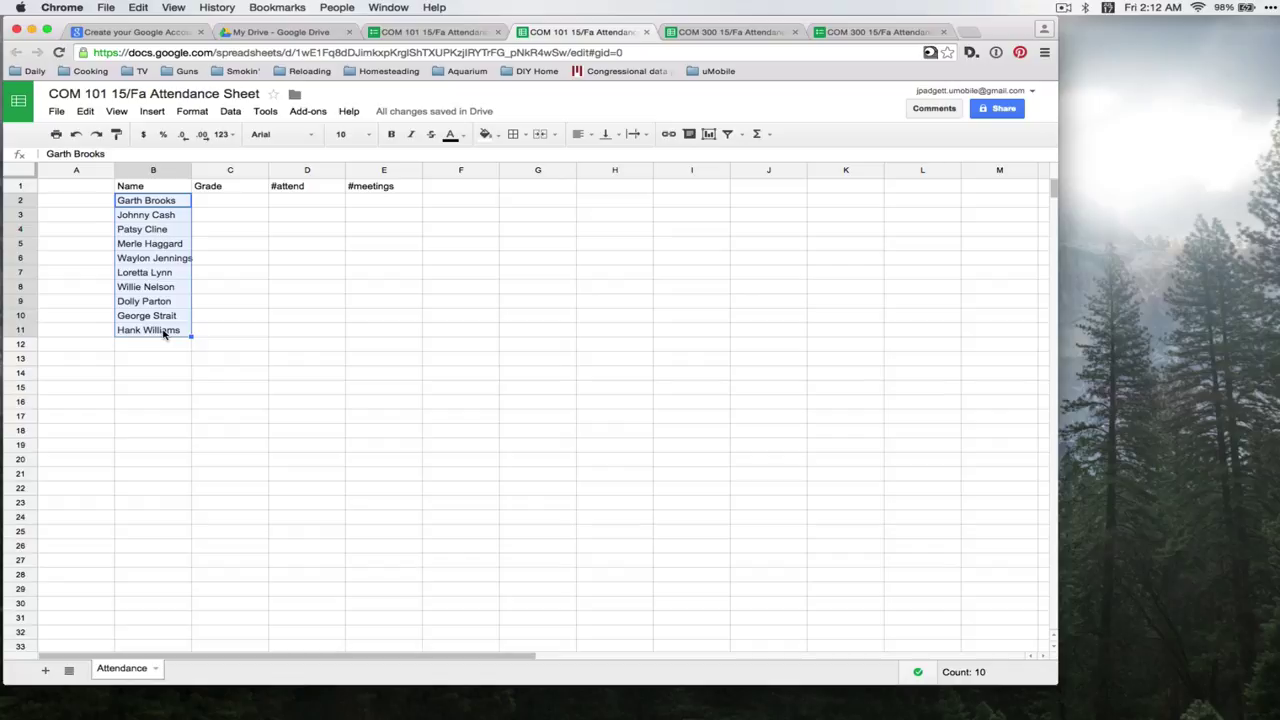
key(super+c)
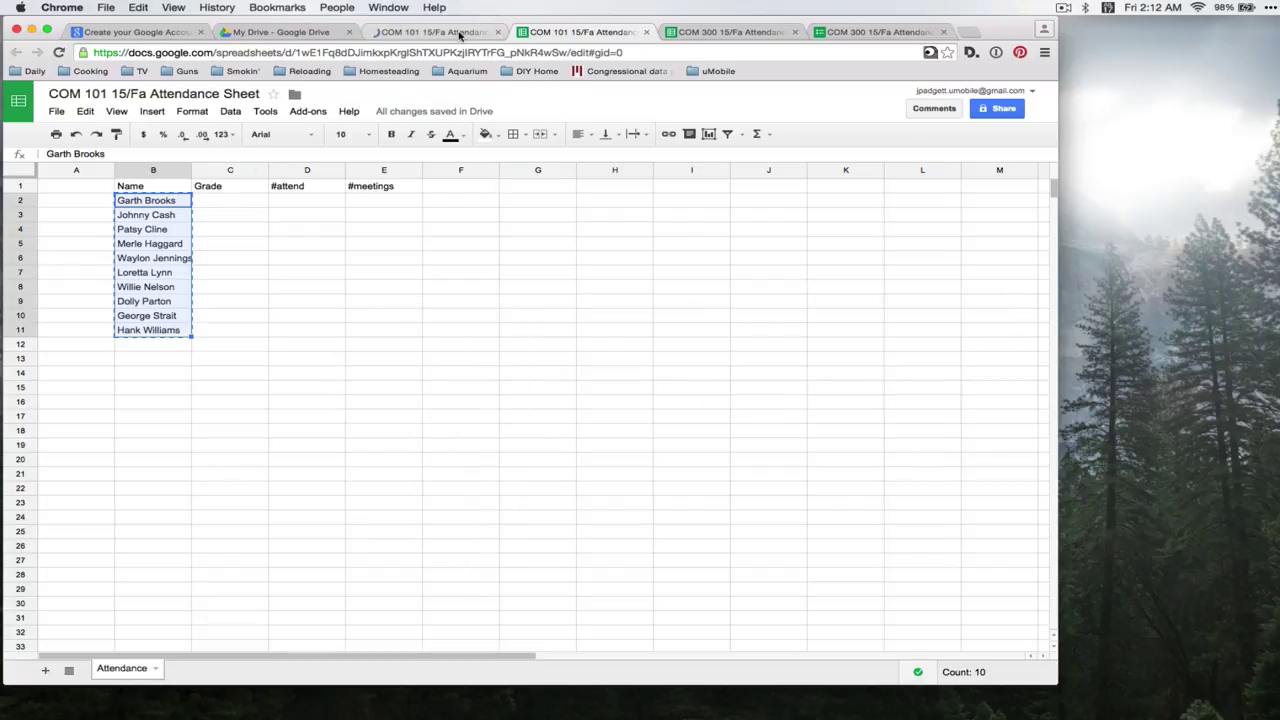
click(457, 33)
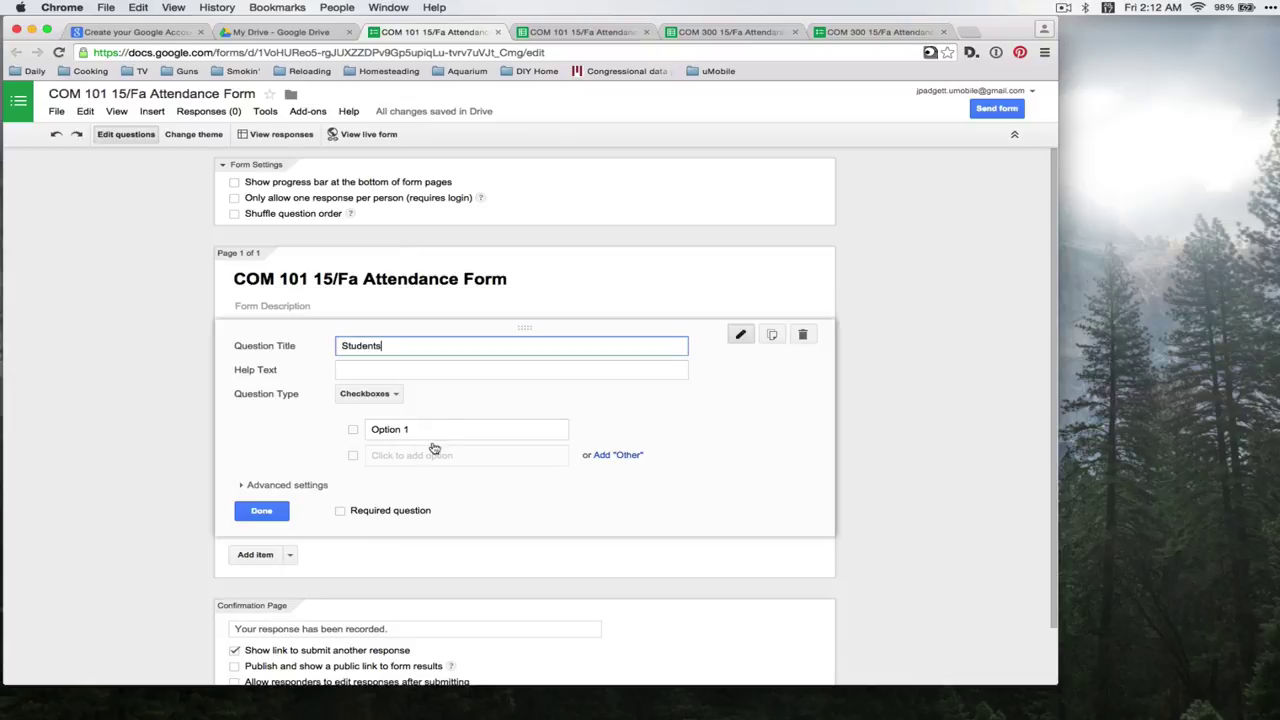
drag(408, 429, 351, 429)
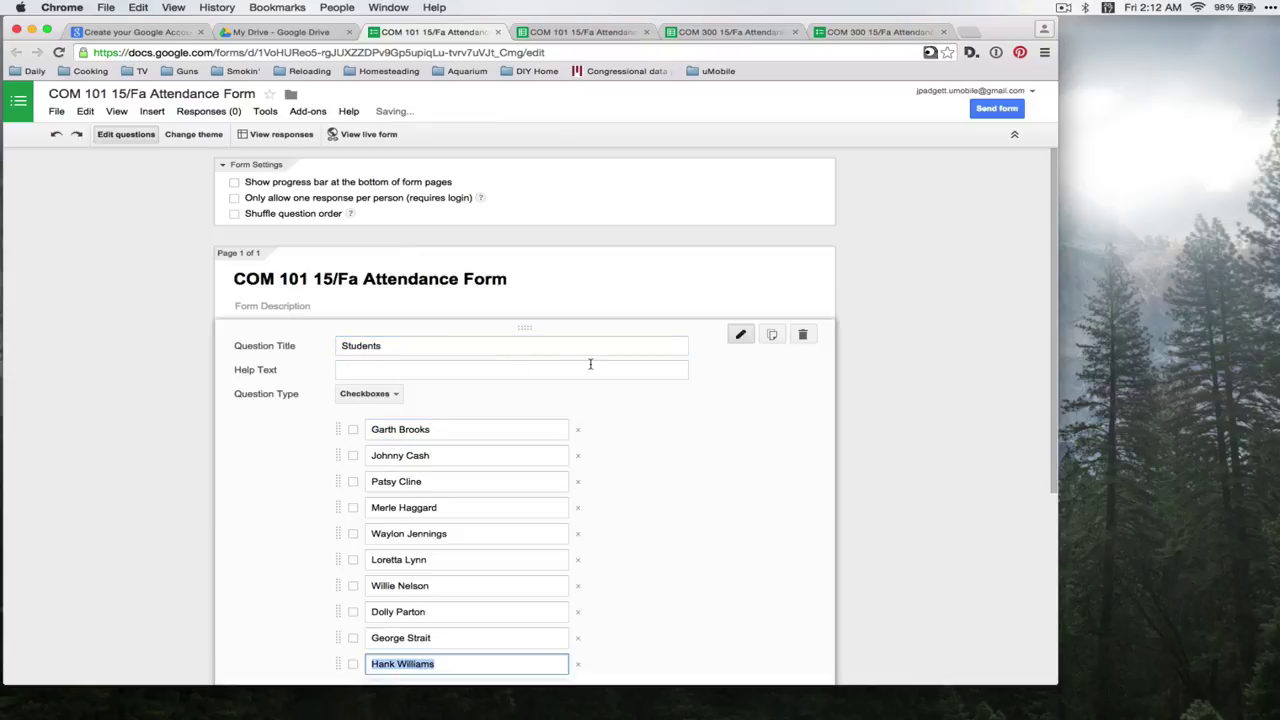
key(super+v)
key(super+v)
Step: Allow responders to edit their responses after submitting the form
scroll(676, 411, down, 5)
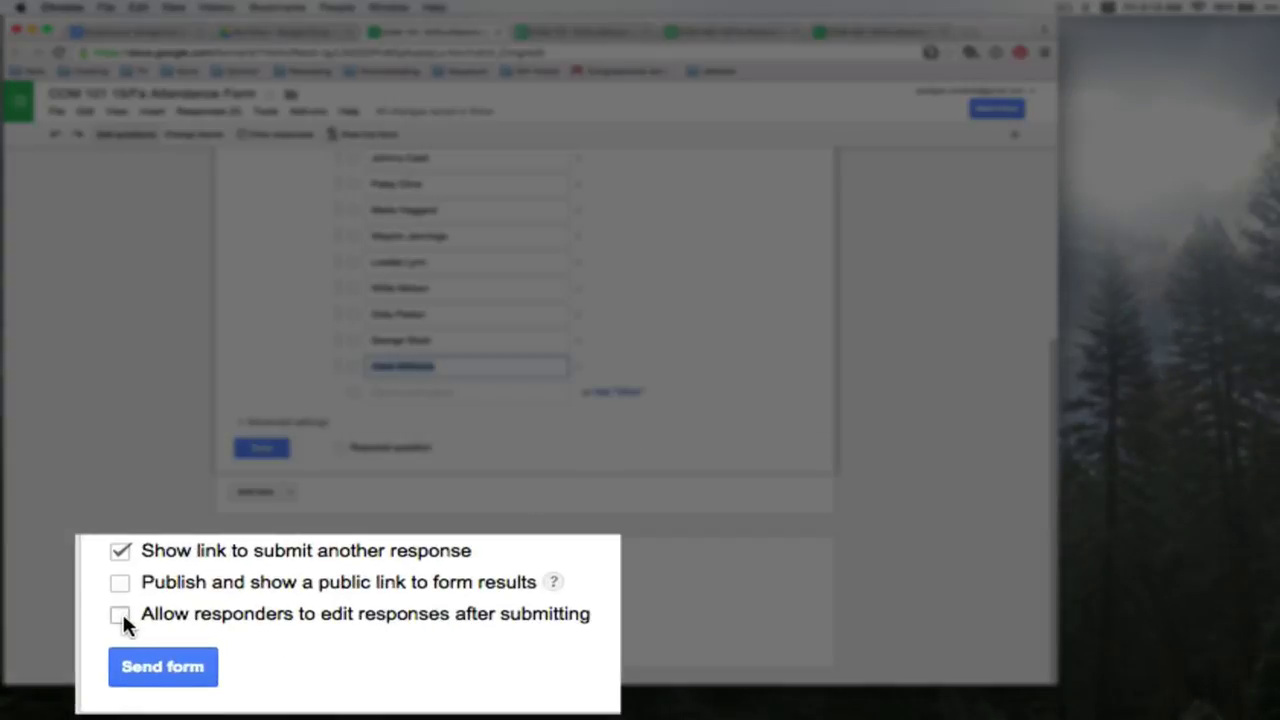
click(120, 614)
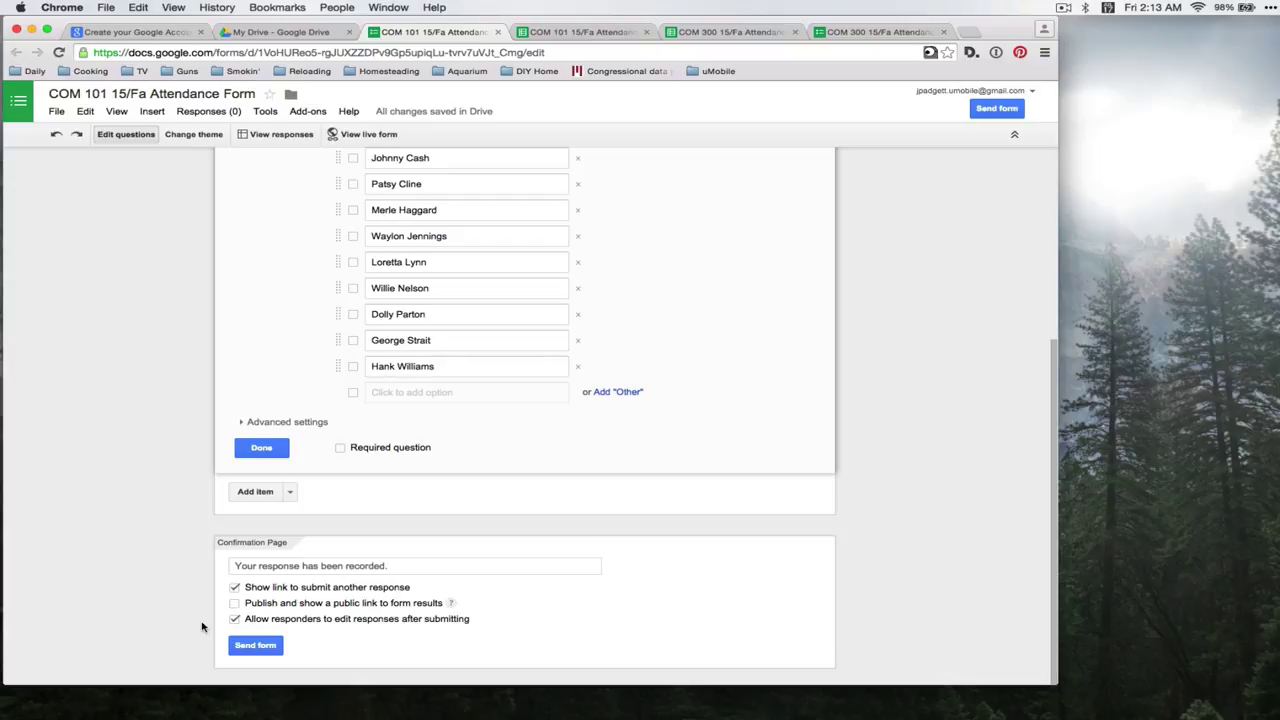
Step: Send the form's responses to a new sheet in the existing COM 101 15/Fa Attendance Sheet and open its Form Responses 1 sheet
click(231, 114)
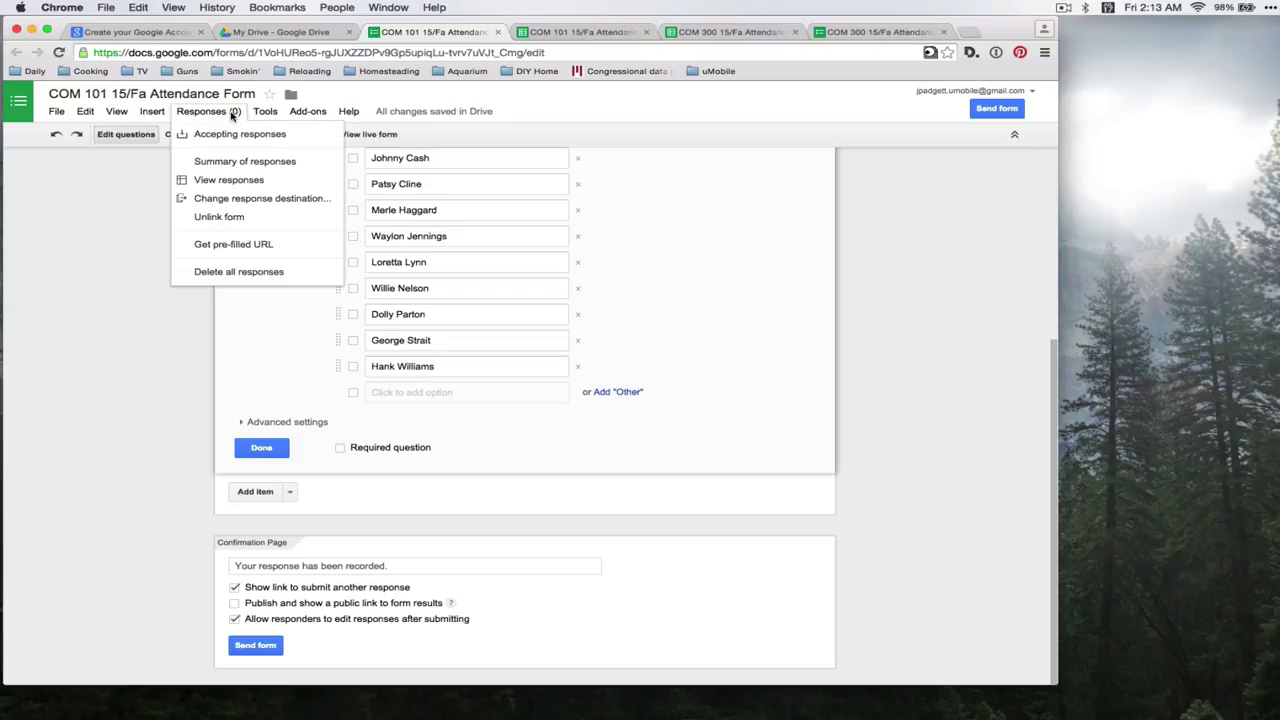
click(248, 201)
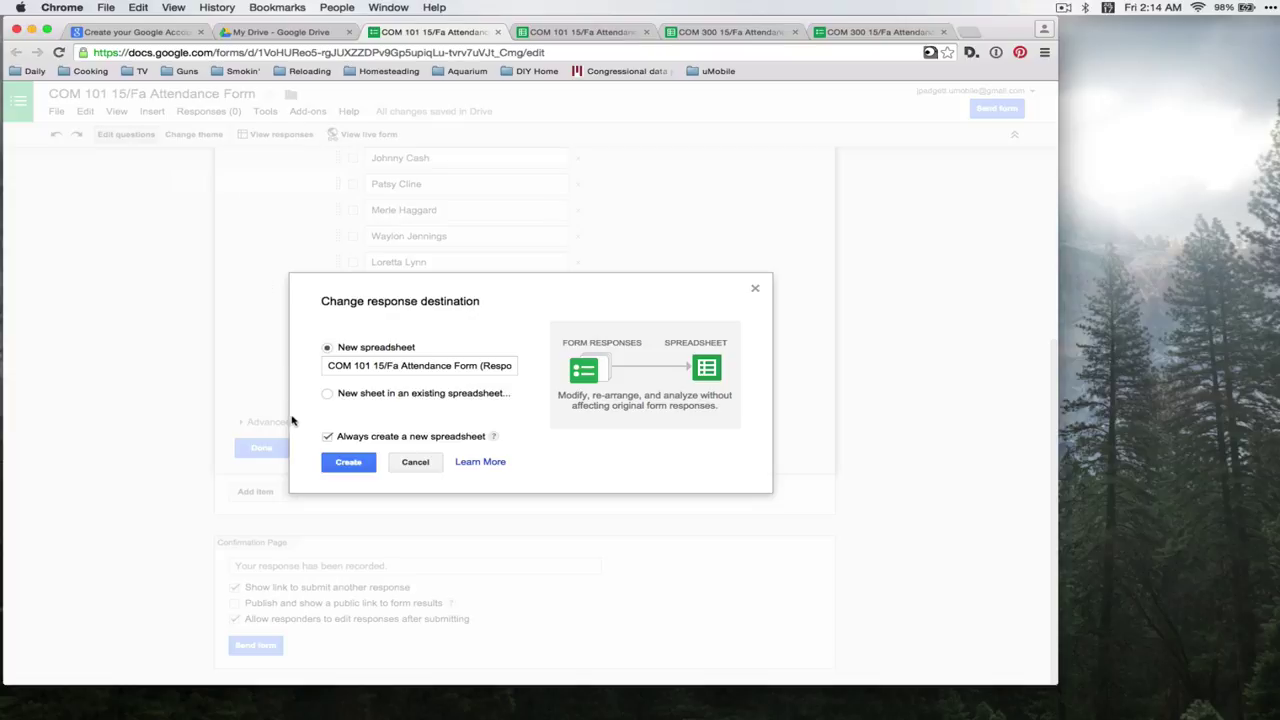
click(326, 395)
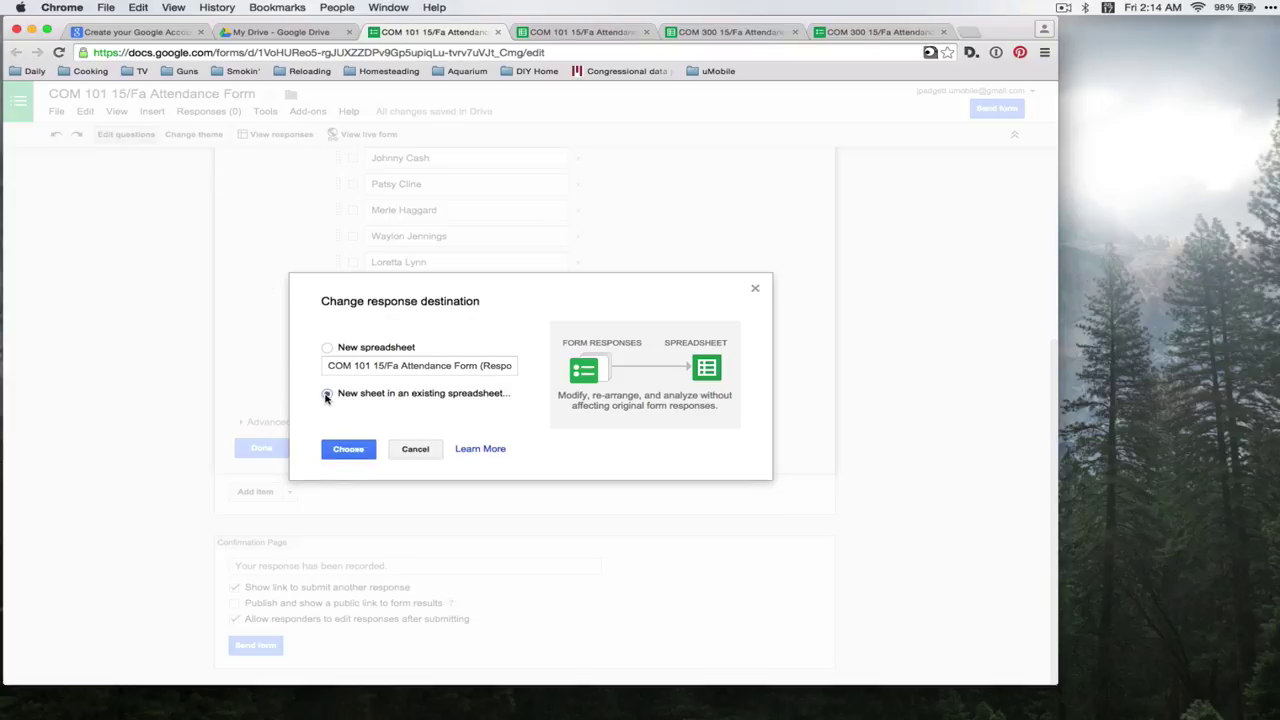
click(347, 450)
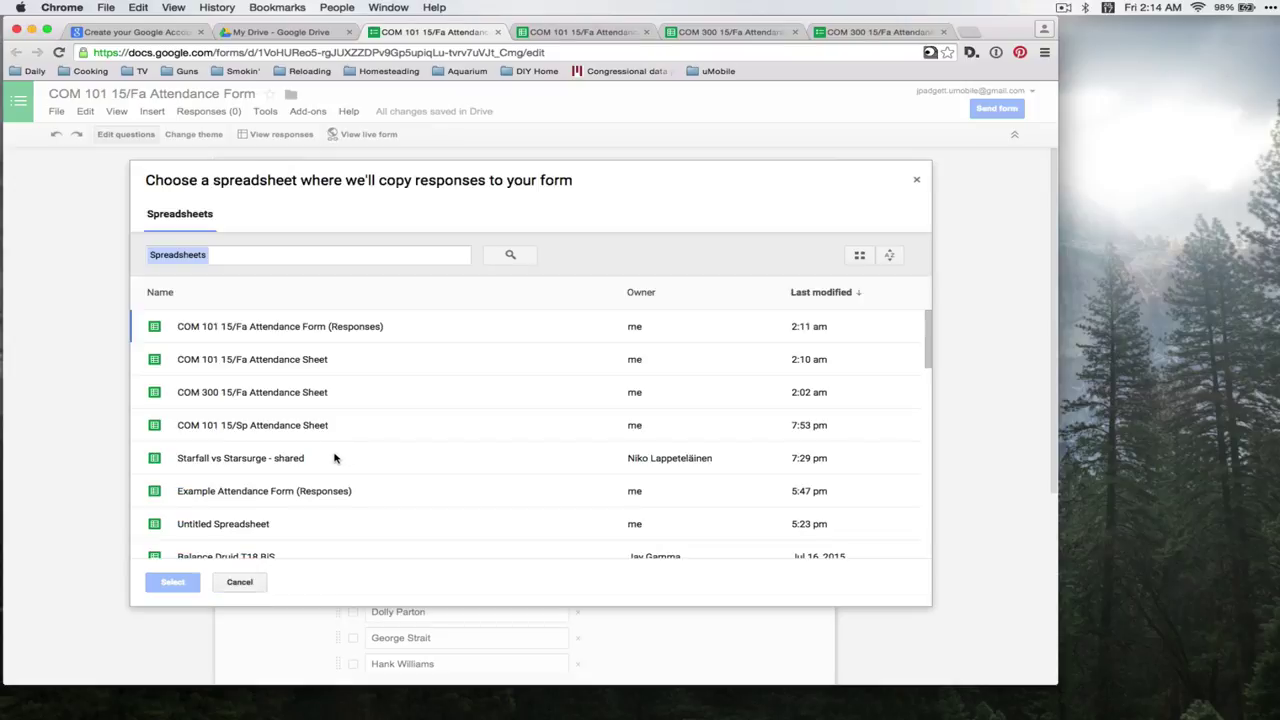
click(307, 363)
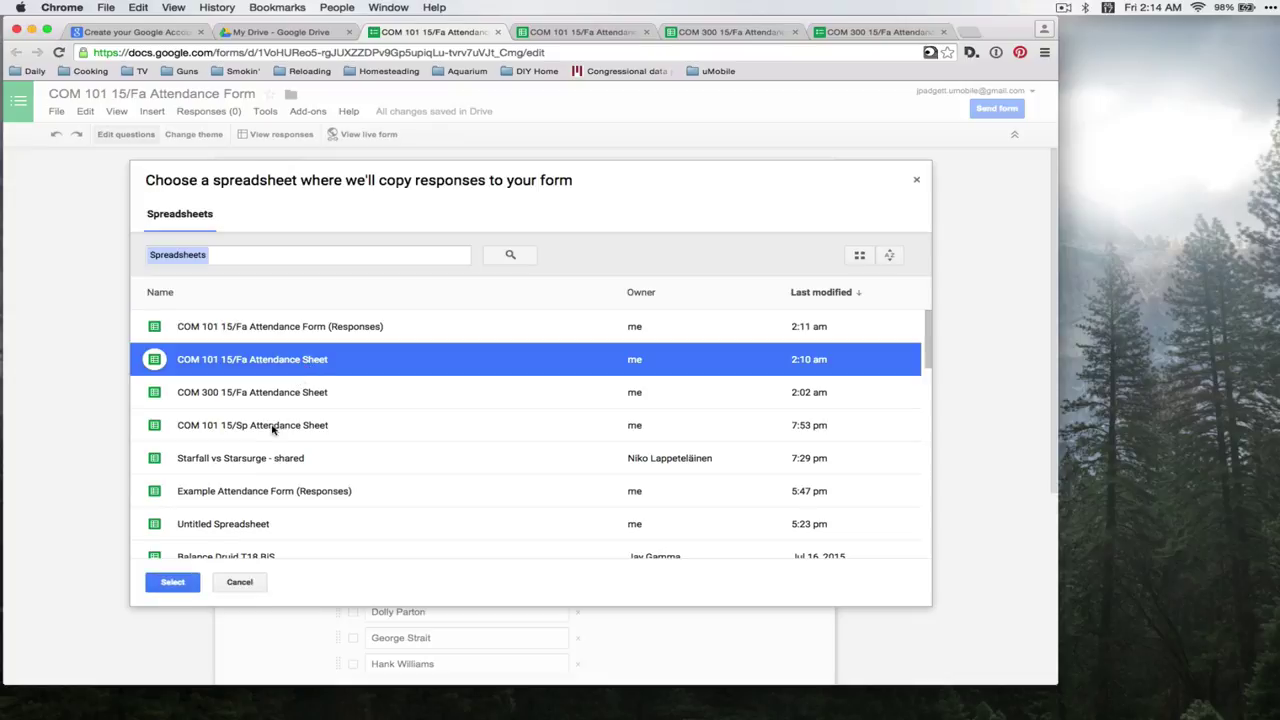
click(188, 588)
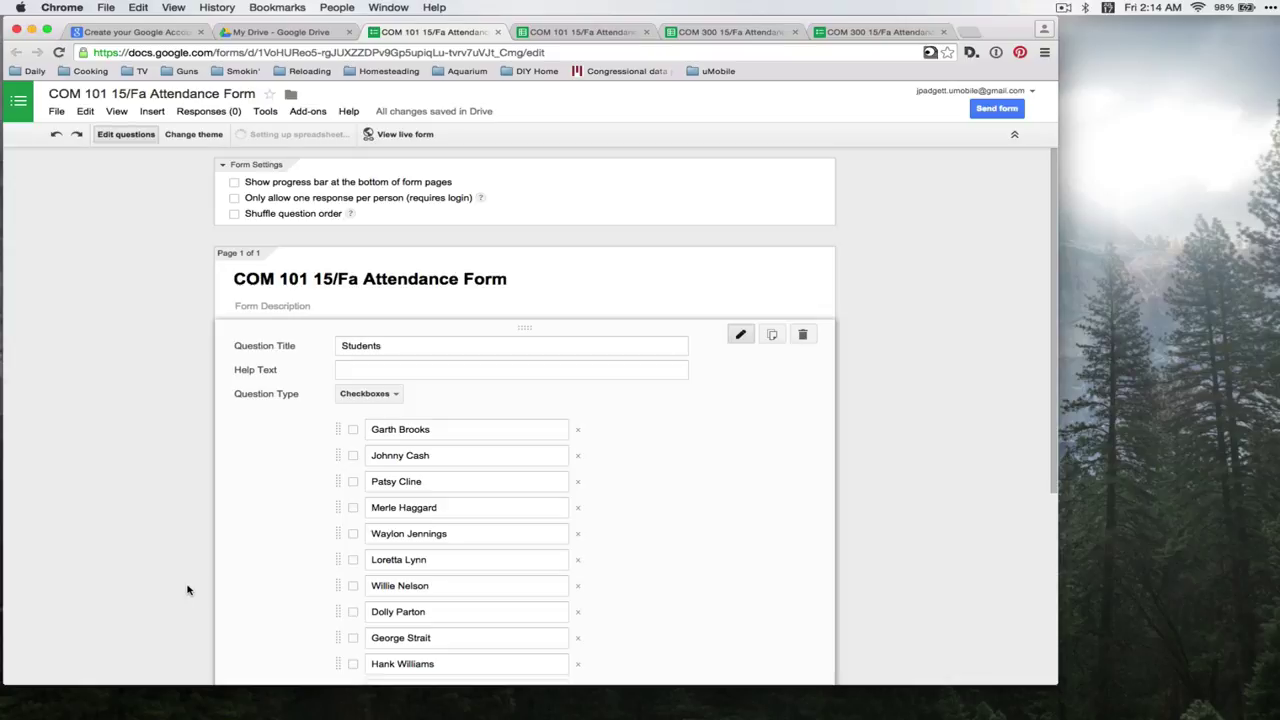
click(583, 34)
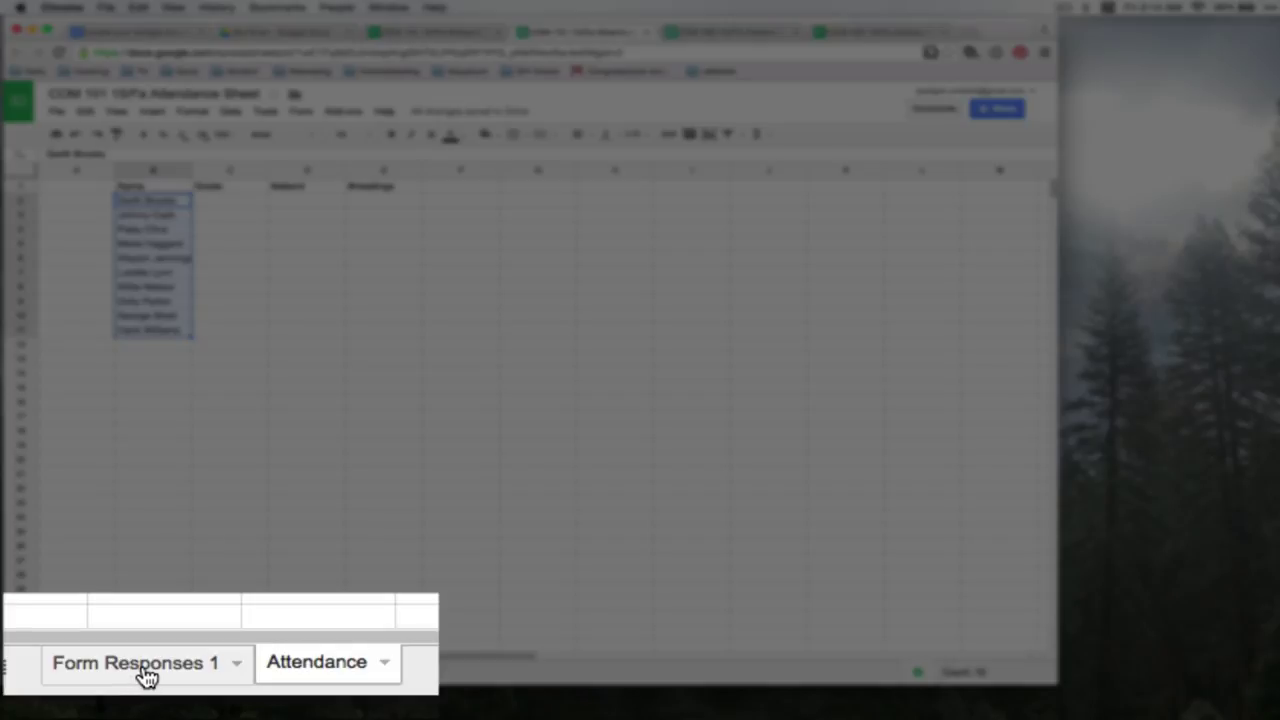
click(141, 669)
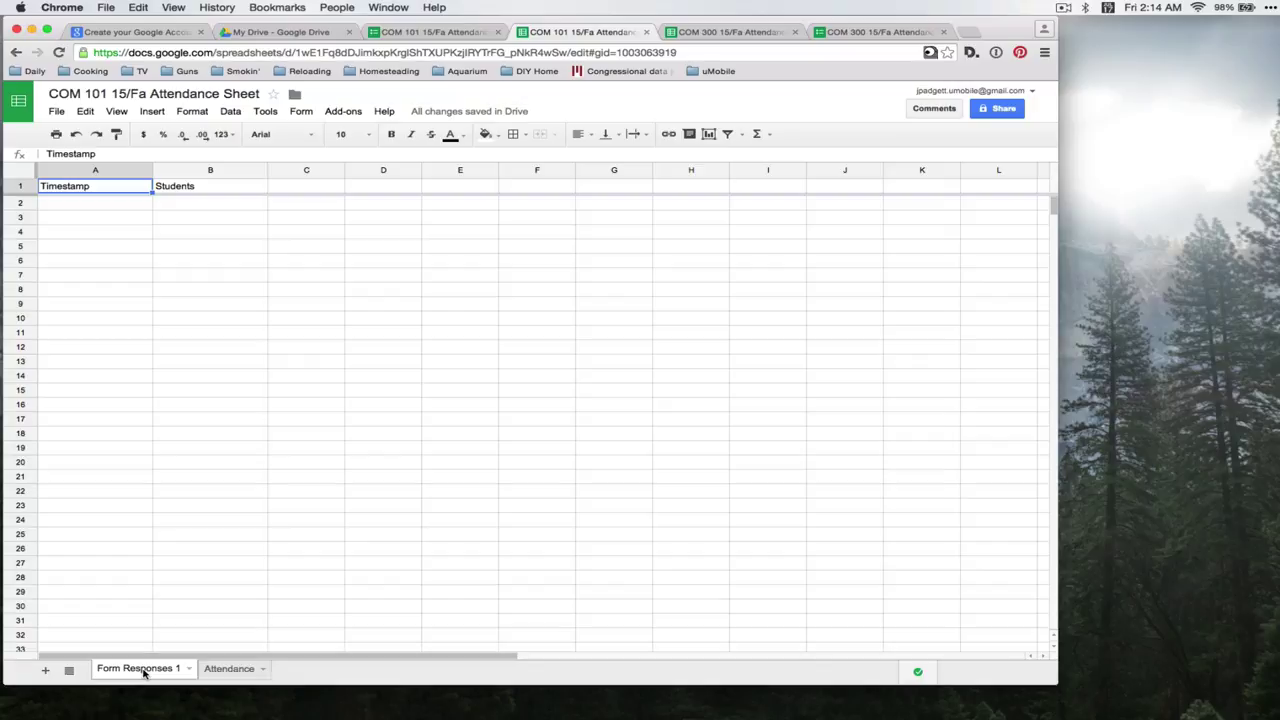
Step: Return to the attendance form and generate a short URL for sharing it
click(425, 32)
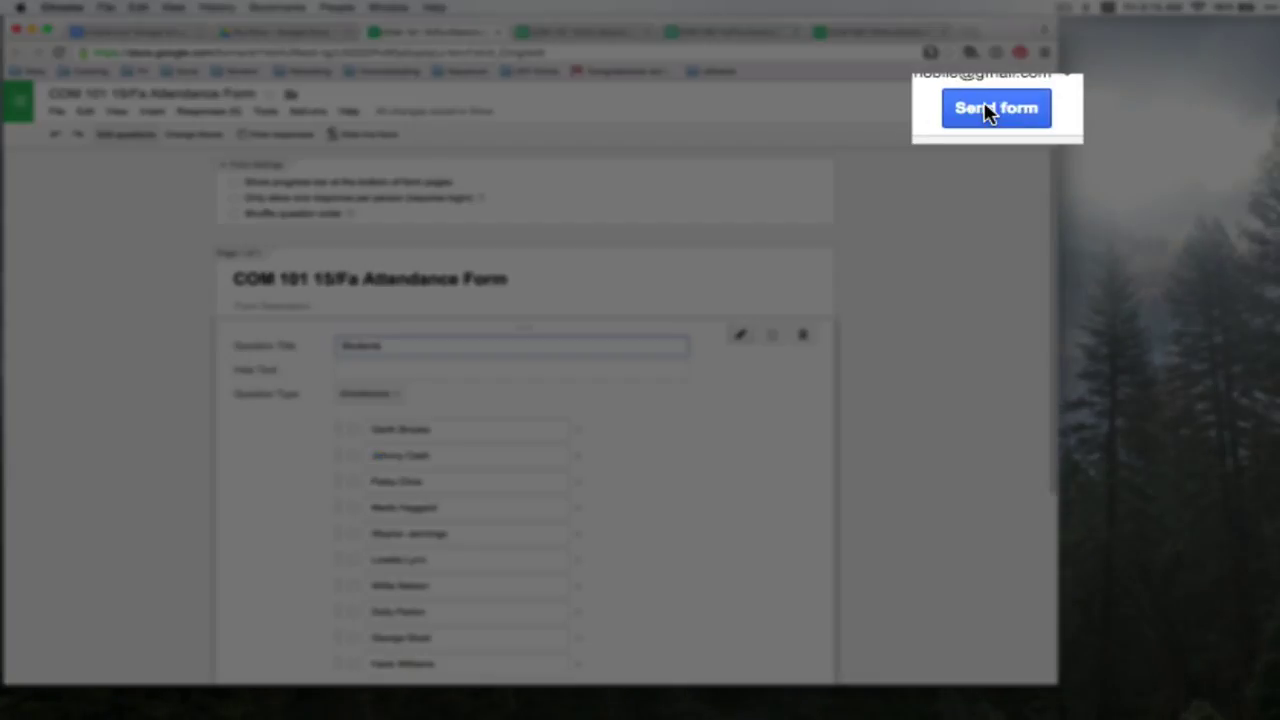
click(988, 110)
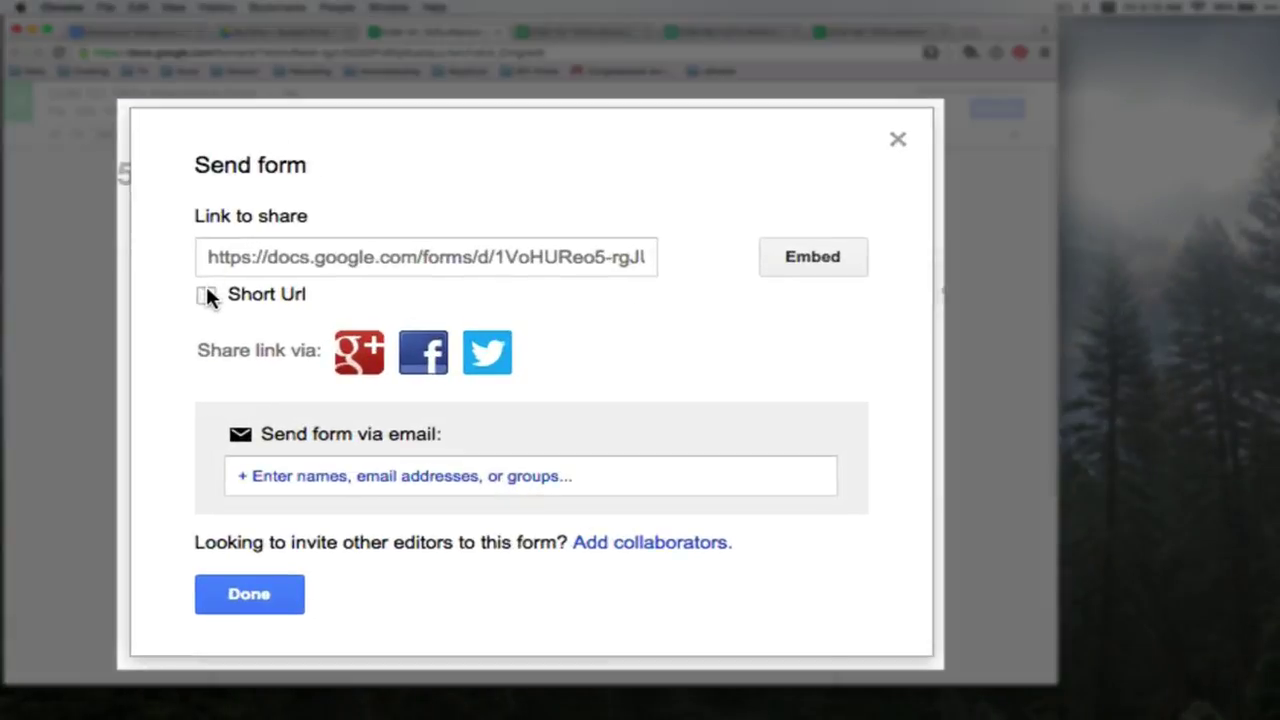
click(206, 294)
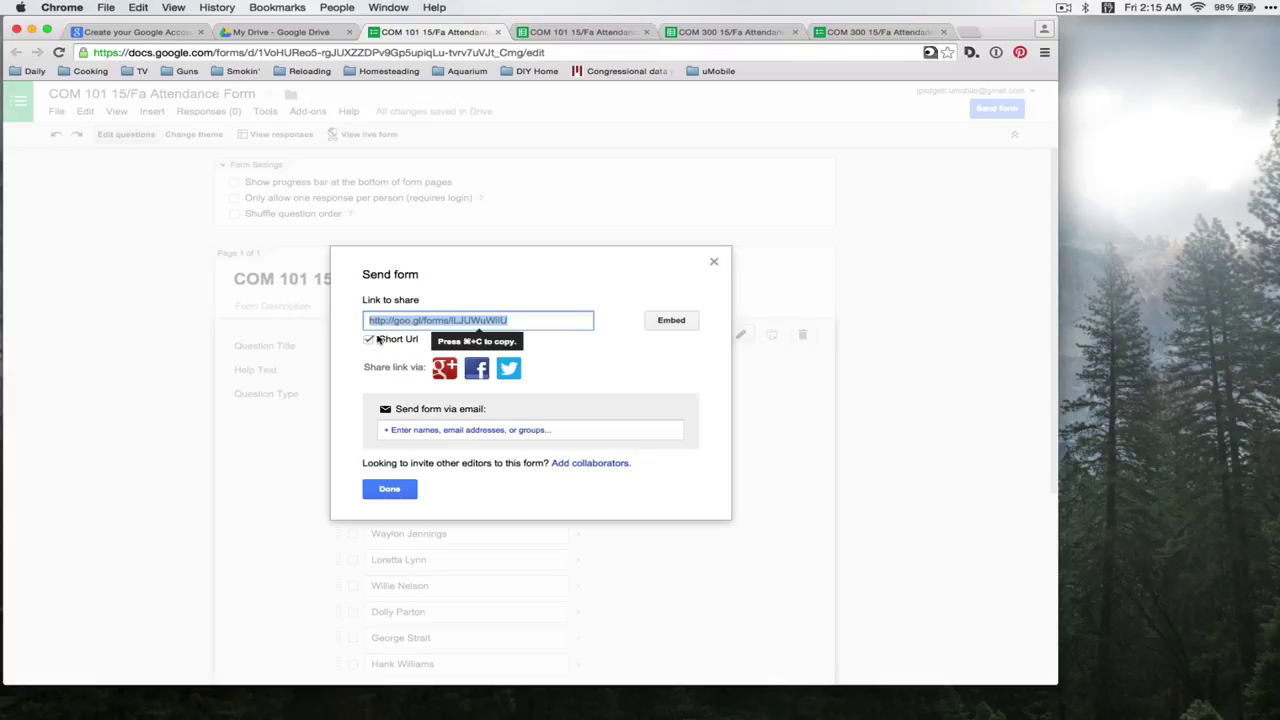
Step: Paste the form's short link under COM 101 - Basic Public Speaking in Notes, and return to the COM 101 15/Fa Attendance Sheet in Chrome
key(super+Tab)
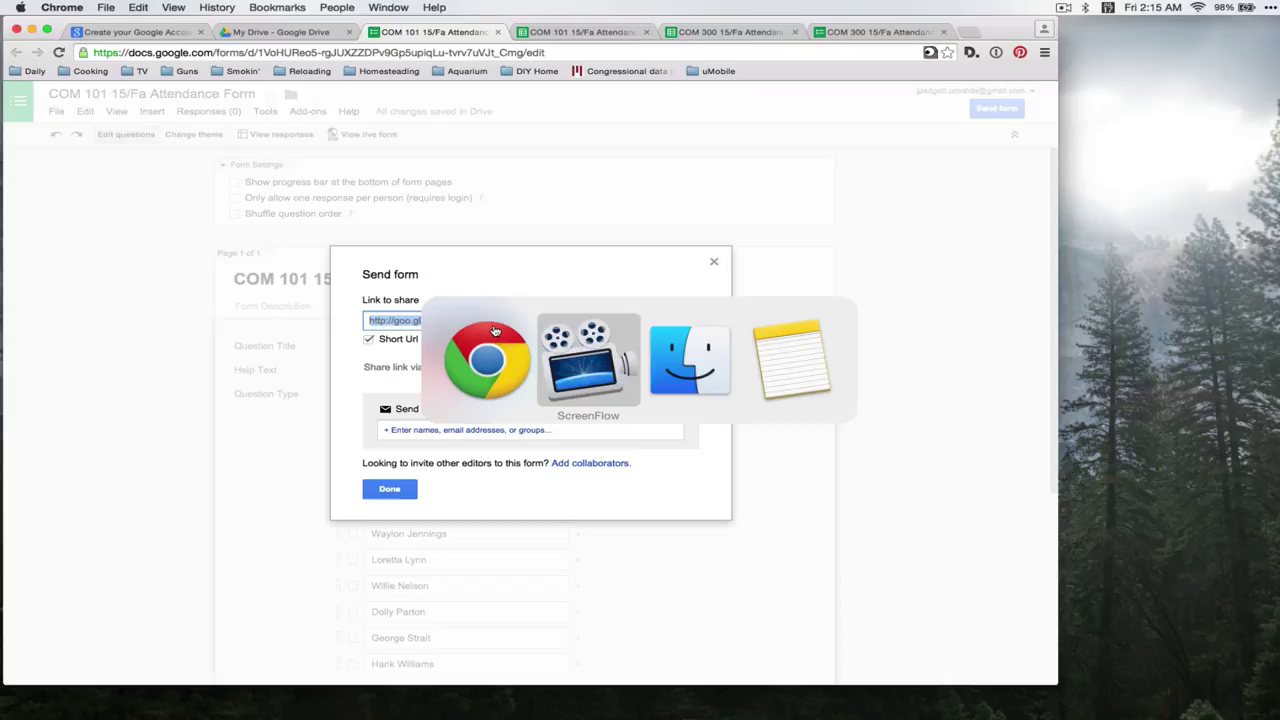
key(Tab)
key(Tab)
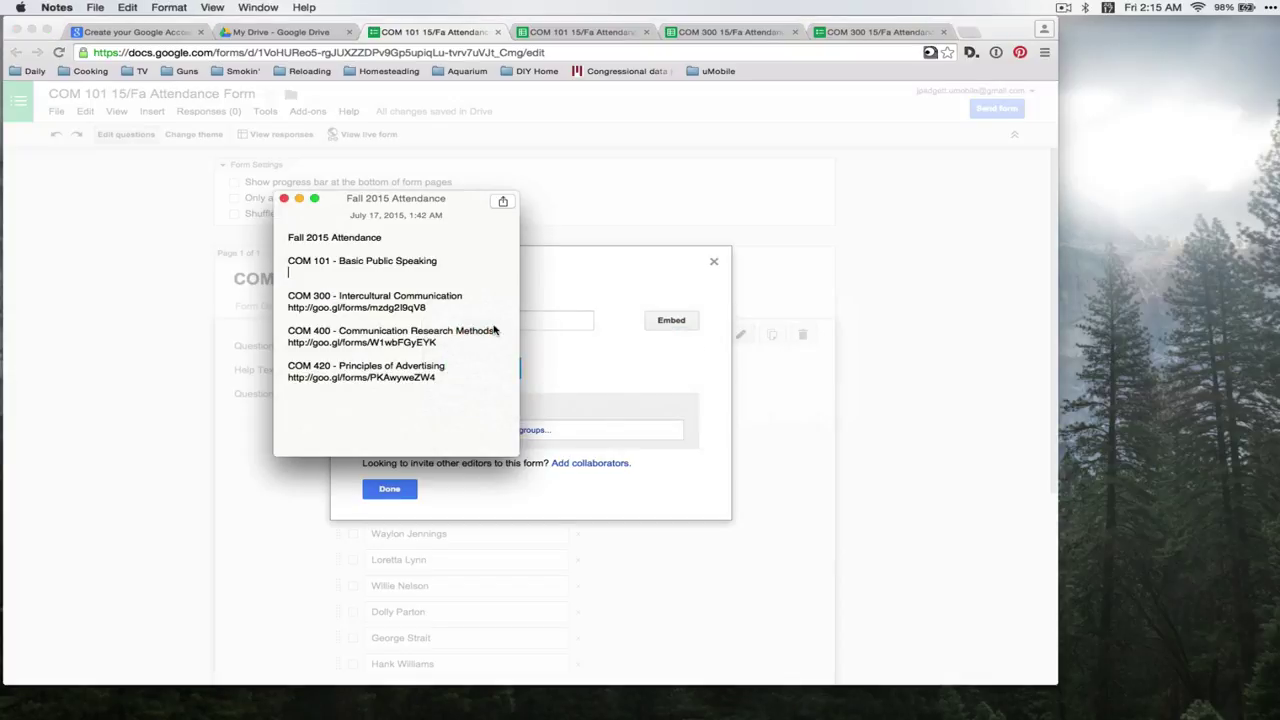
text(http://goo.gl/forms/lLJUWuWiIU)
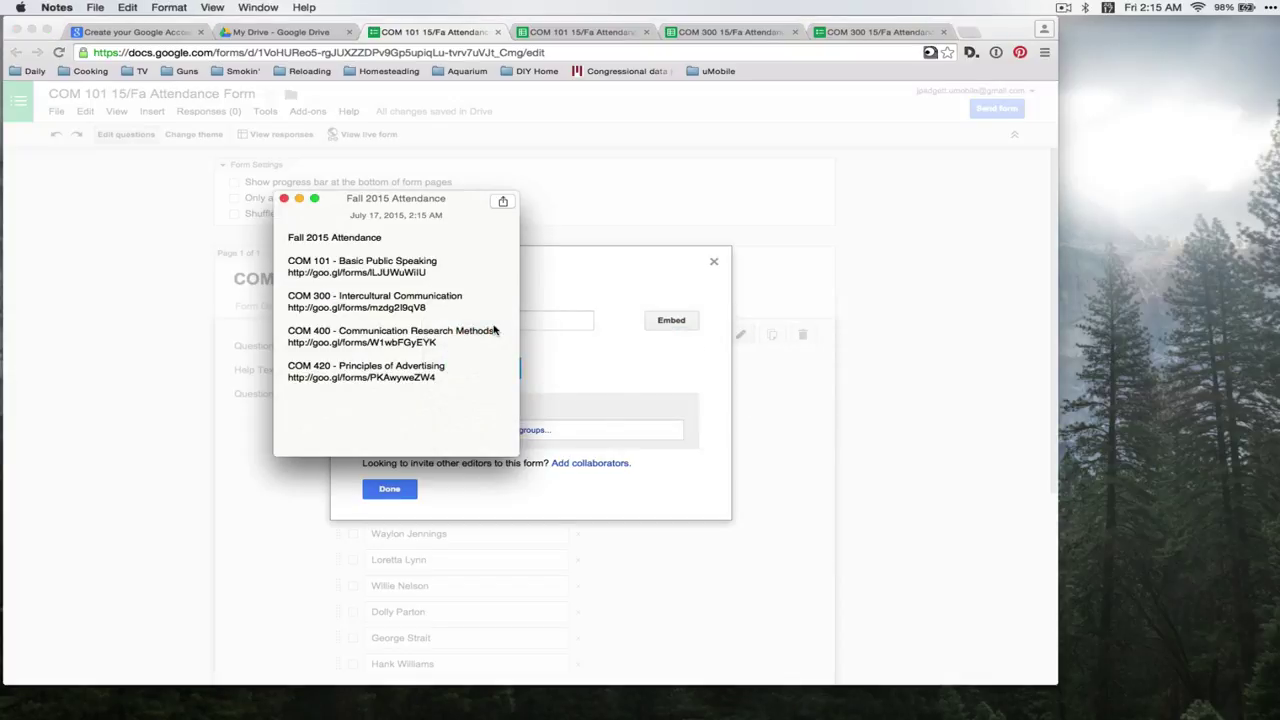
key(super+Tab)
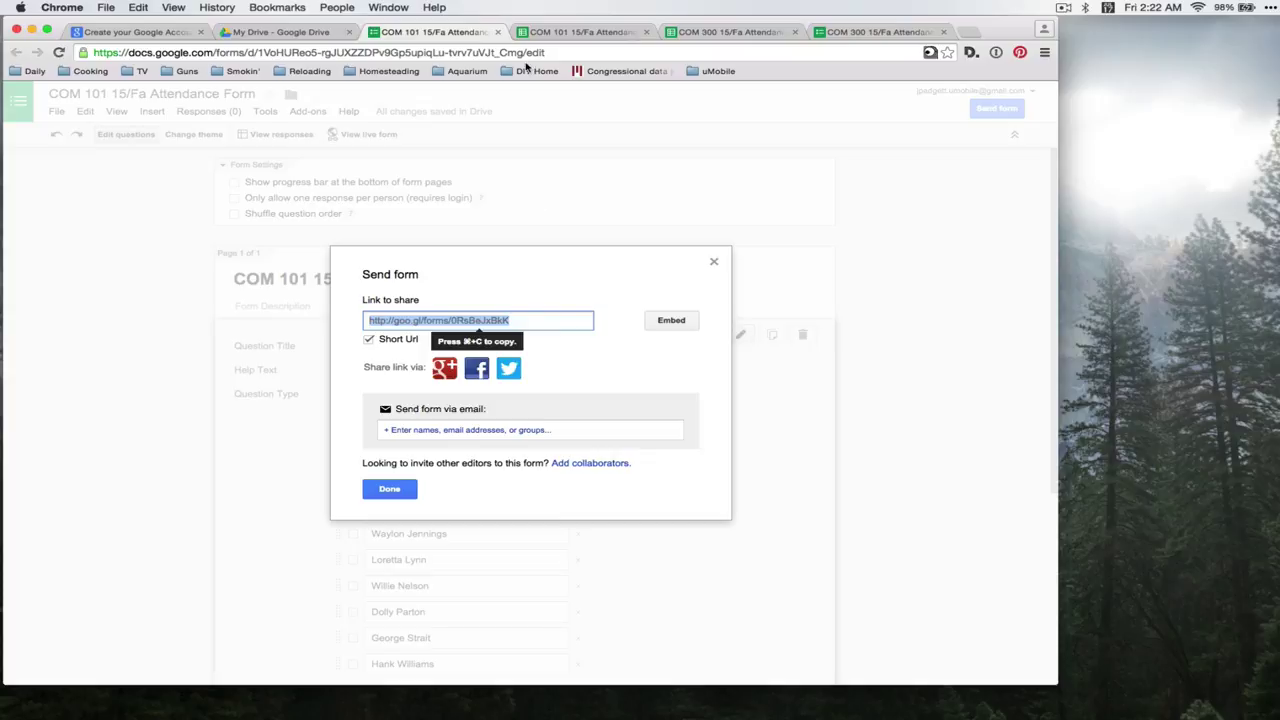
click(590, 32)
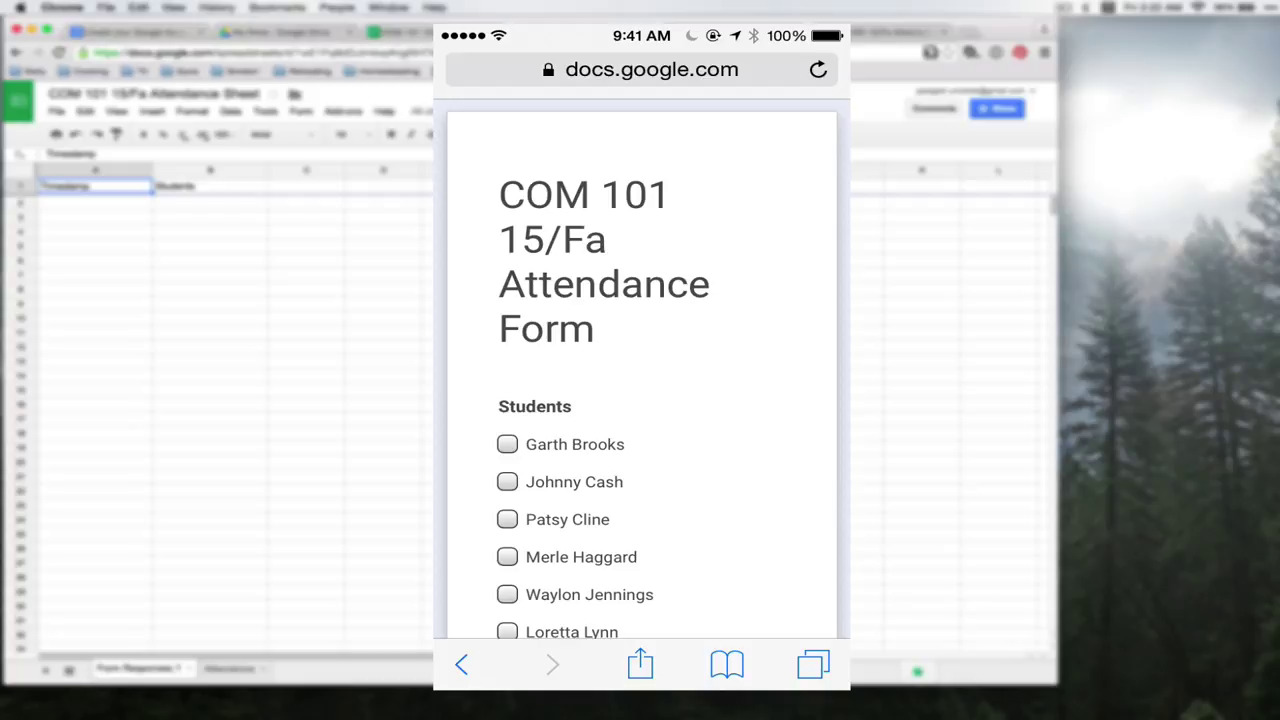
Step: In the form on the phone, mark every student from Garth Brooks through Hank Williams present and submit the response
scroll(640, 400, down, 4)
click(507, 263)
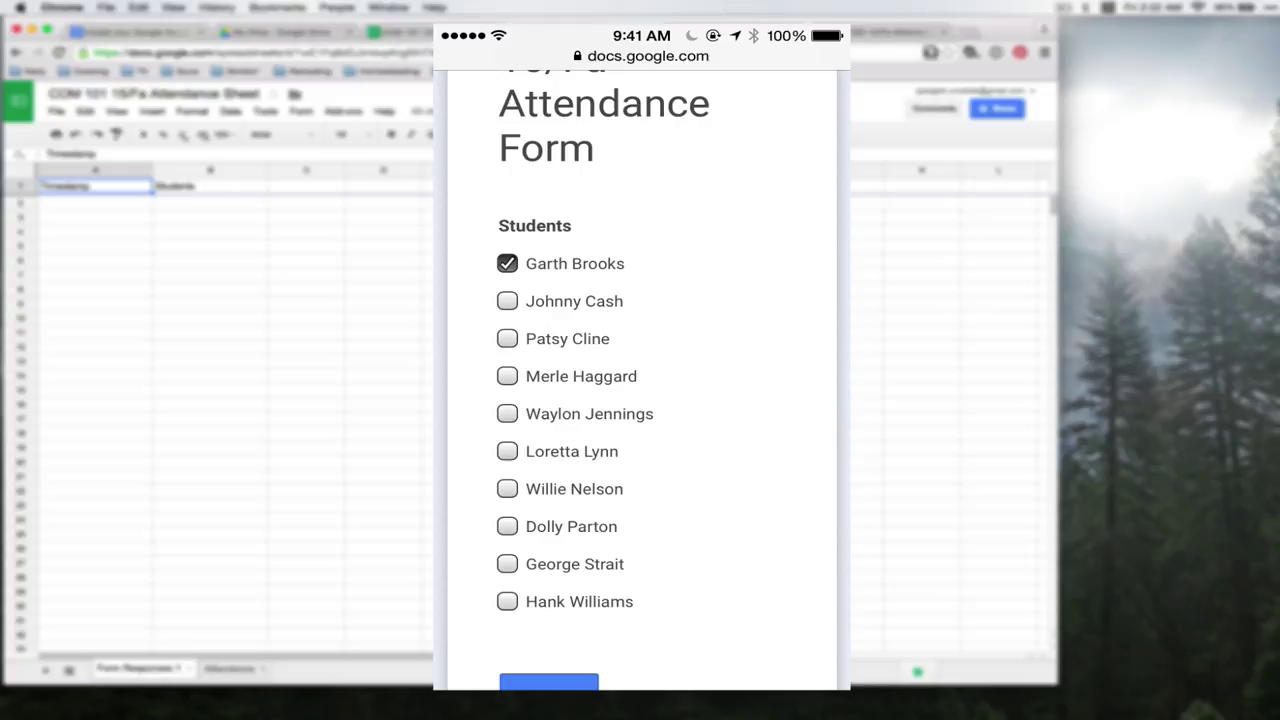
click(507, 301)
click(507, 338)
click(507, 376)
click(507, 413)
click(507, 451)
click(507, 488)
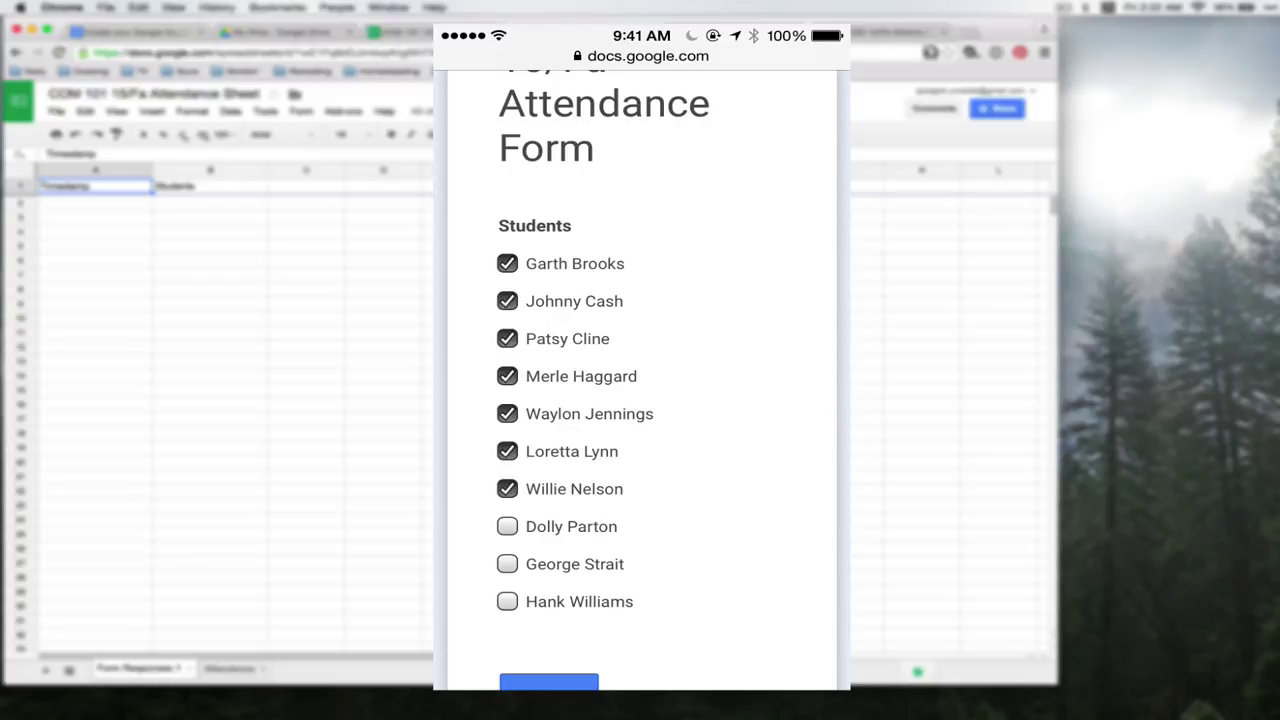
click(507, 526)
scroll(640, 400, down, 2)
click(507, 456)
click(507, 493)
click(548, 594)
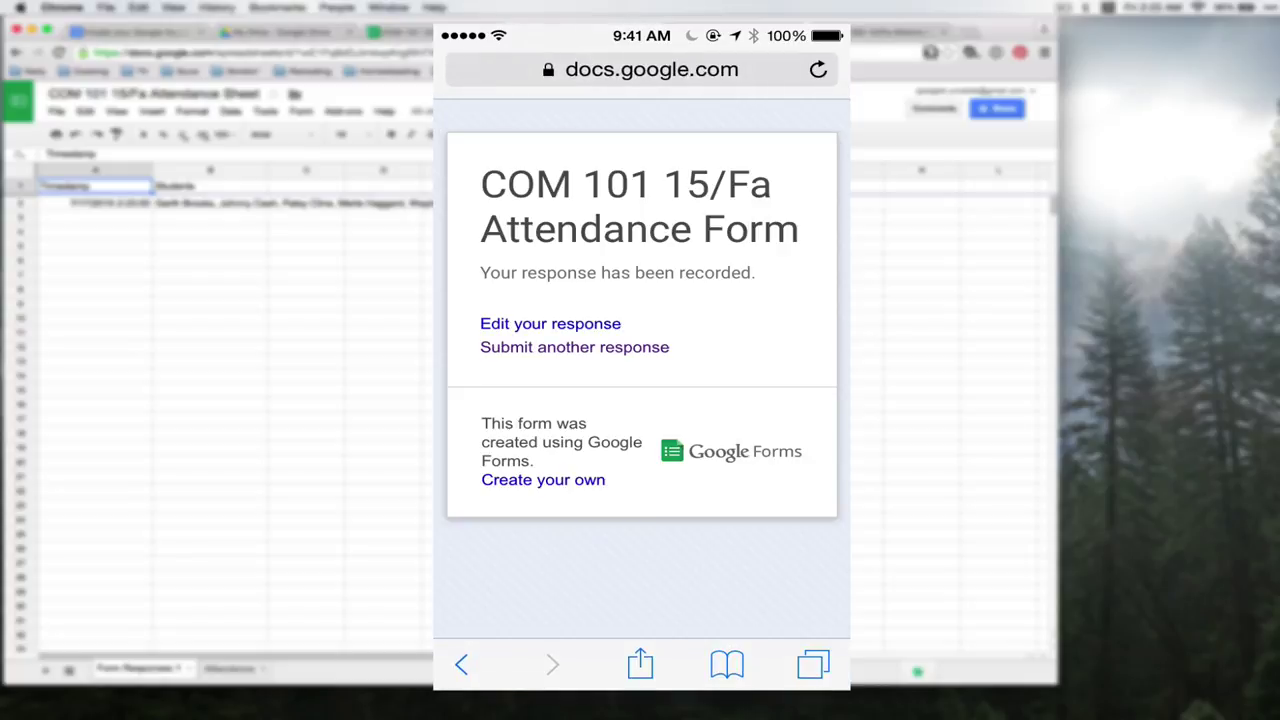
Step: Submit another attendance response on the phone with everyone marked present except Johnny Cash and Waylon Jennings
click(574, 347)
scroll(640, 400, down, 3)
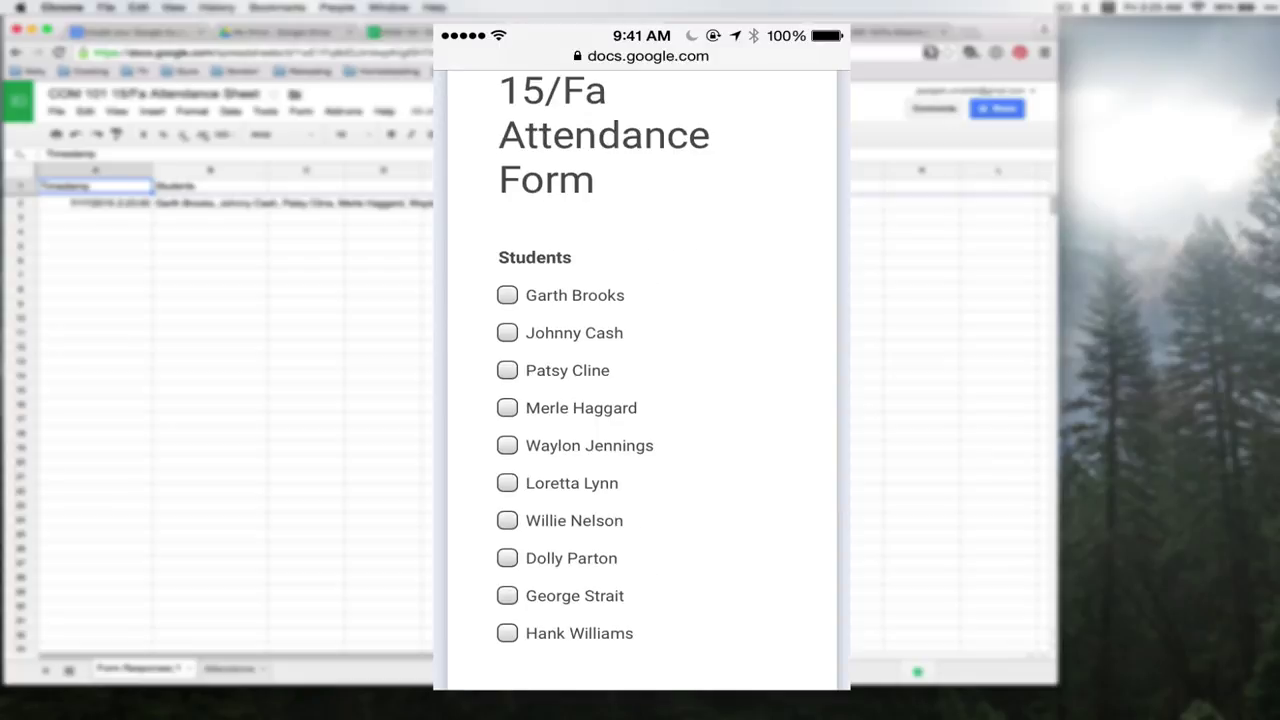
click(507, 295)
click(507, 370)
click(507, 408)
click(507, 483)
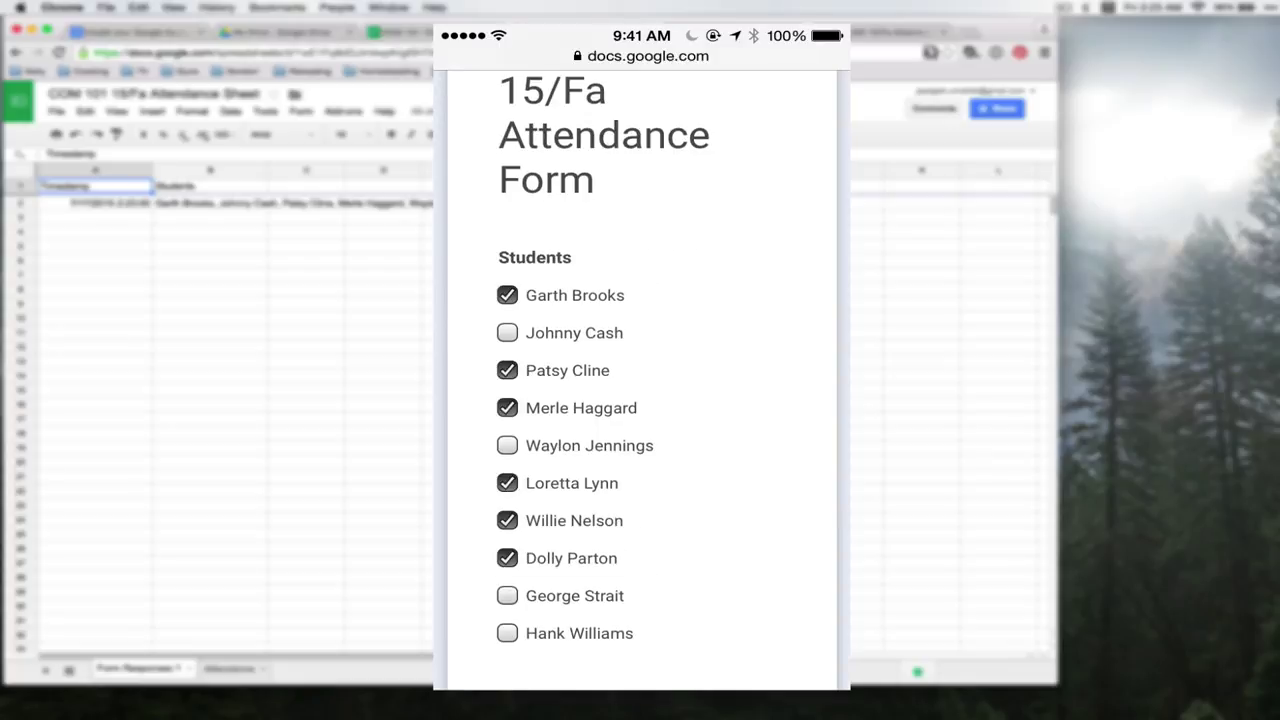
click(507, 595)
click(507, 633)
scroll(640, 400, down, 3)
click(549, 566)
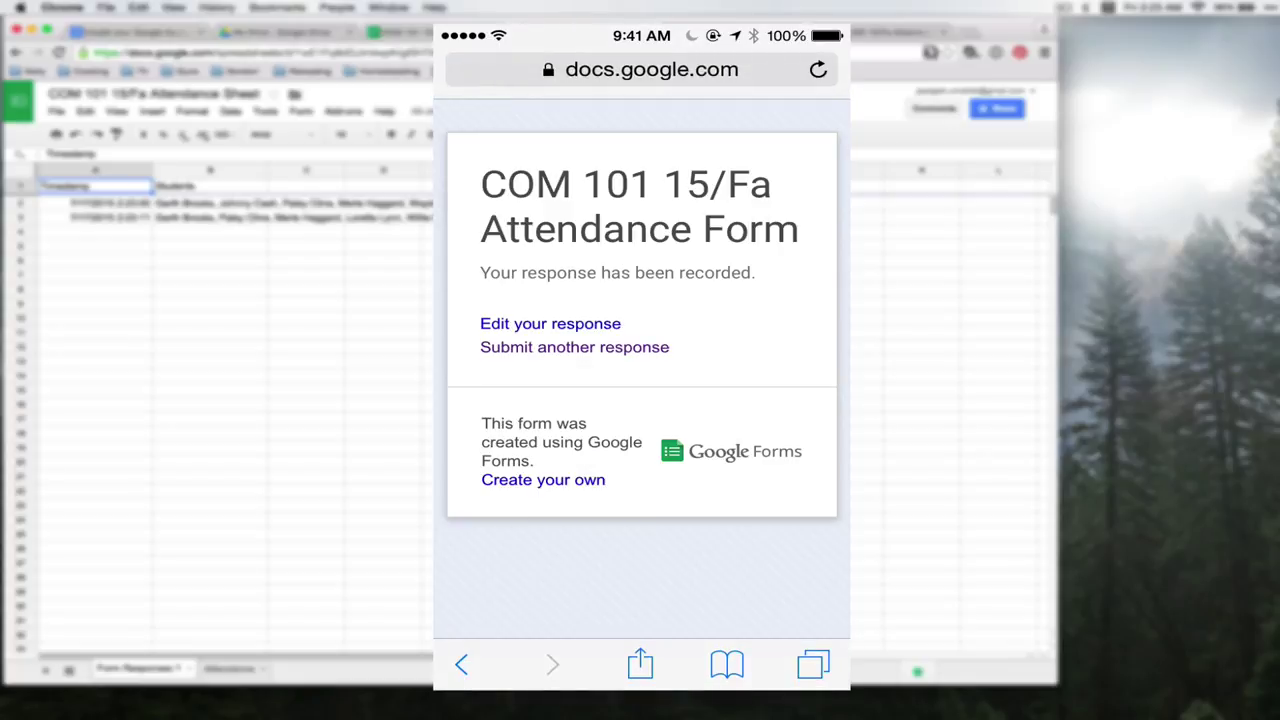
Step: Submit another attendance response on the phone with everyone marked present except Garth Brooks and George Strait
click(574, 347)
click(506, 480)
scroll(640, 400, down, 3)
click(507, 338)
click(507, 375)
click(507, 413)
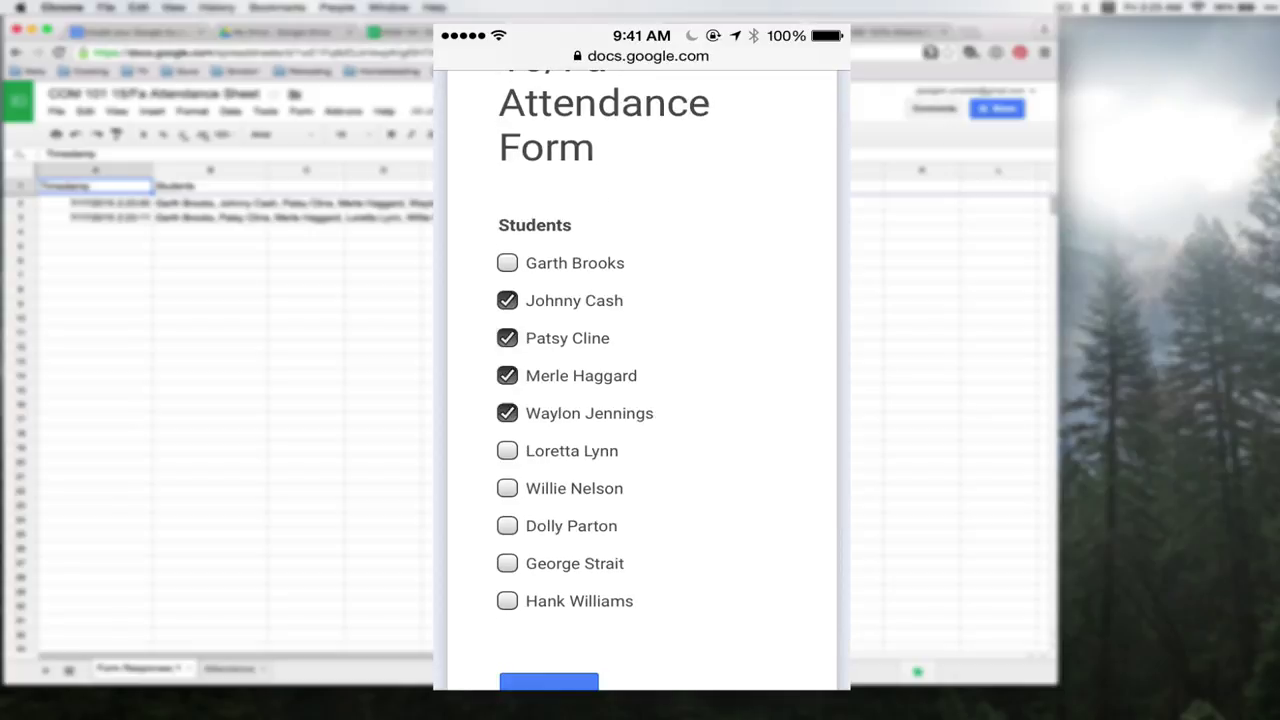
click(507, 450)
click(507, 488)
click(507, 525)
click(507, 600)
scroll(640, 400, down, 2)
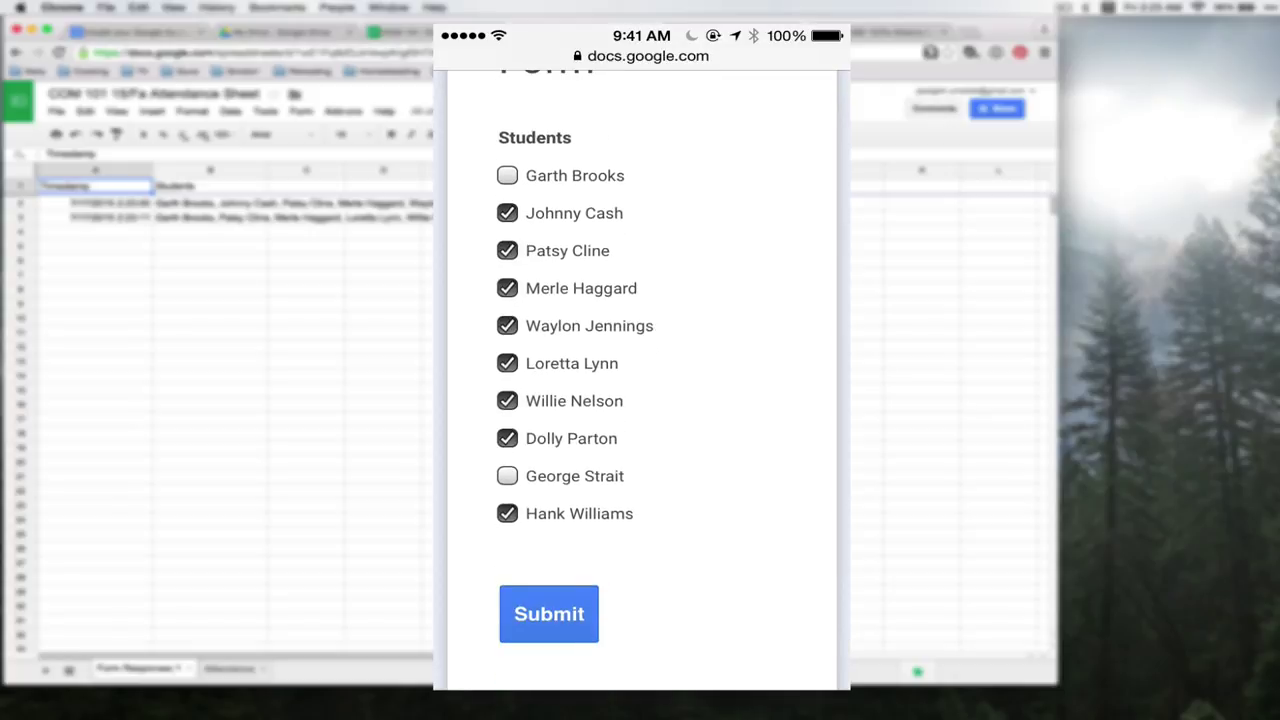
click(549, 613)
Step: Submit another attendance response marking Garth Brooks, Patsy Cline, Loretta Lynn, Dolly Parton, George Strait and Hank Williams present
click(574, 346)
scroll(640, 400, down, 2)
click(507, 309)
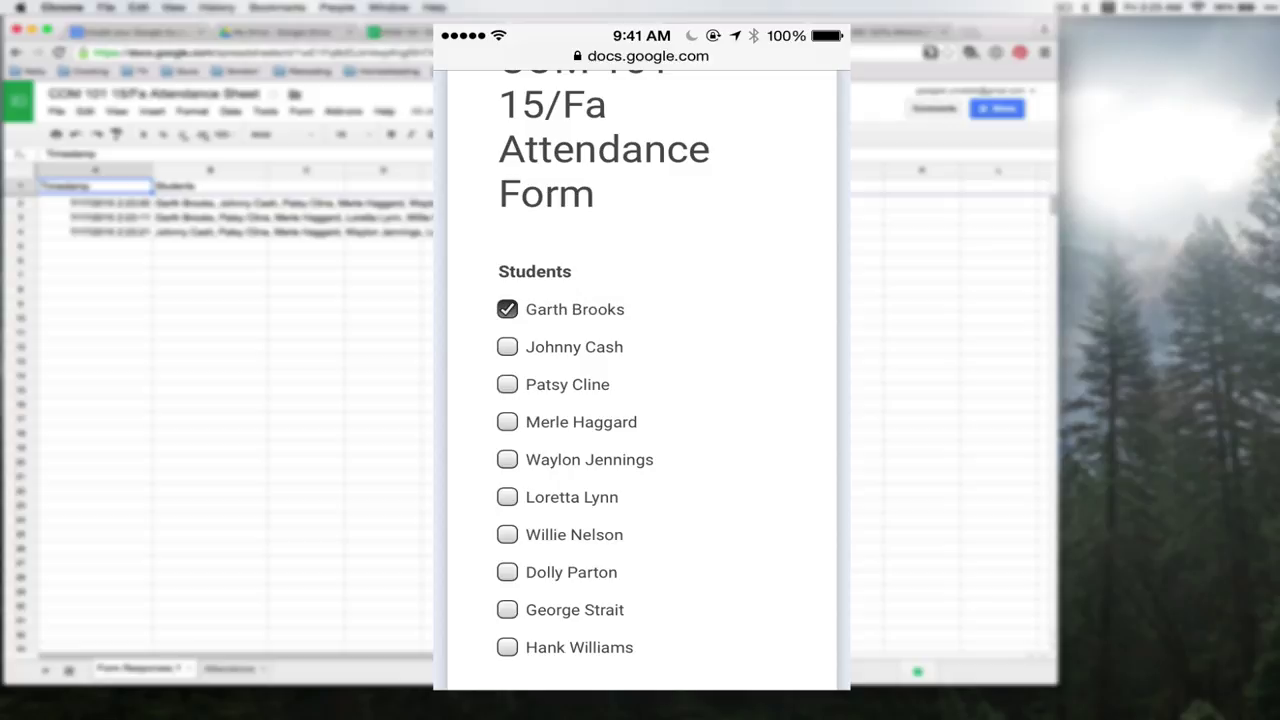
click(507, 384)
click(507, 497)
click(507, 572)
click(507, 609)
scroll(640, 400, down, 1)
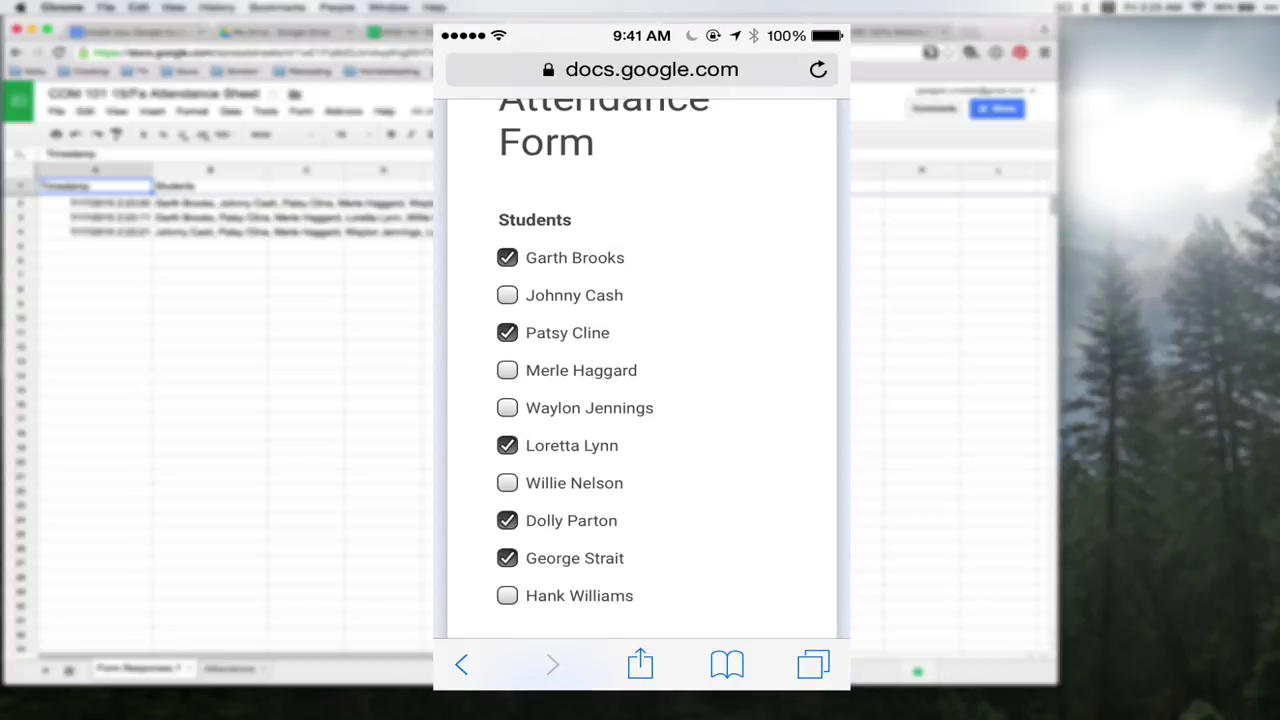
click(507, 595)
scroll(640, 400, down, 1)
click(549, 607)
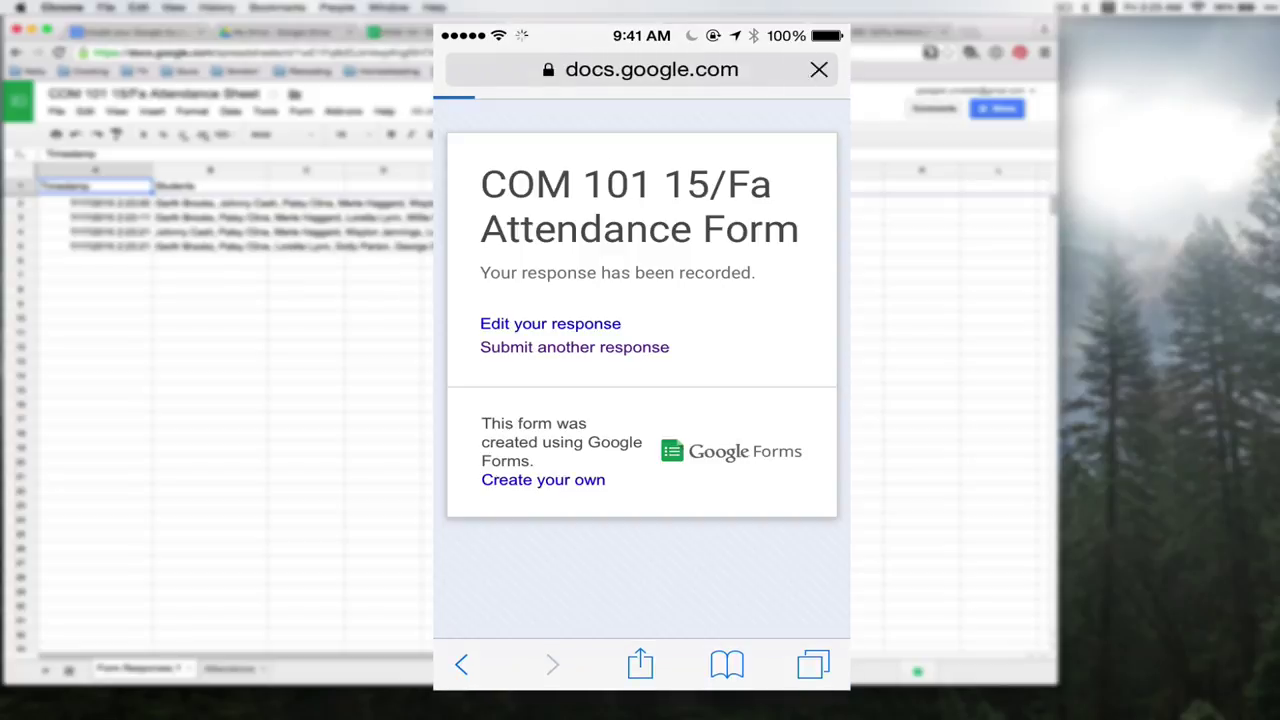
Step: Submit another attendance response on the phone with everyone marked present except Garth Brooks, Patsy Cline and Waylon Jennings
click(574, 346)
scroll(640, 400, down, 2)
click(507, 342)
click(507, 418)
click(507, 493)
click(507, 530)
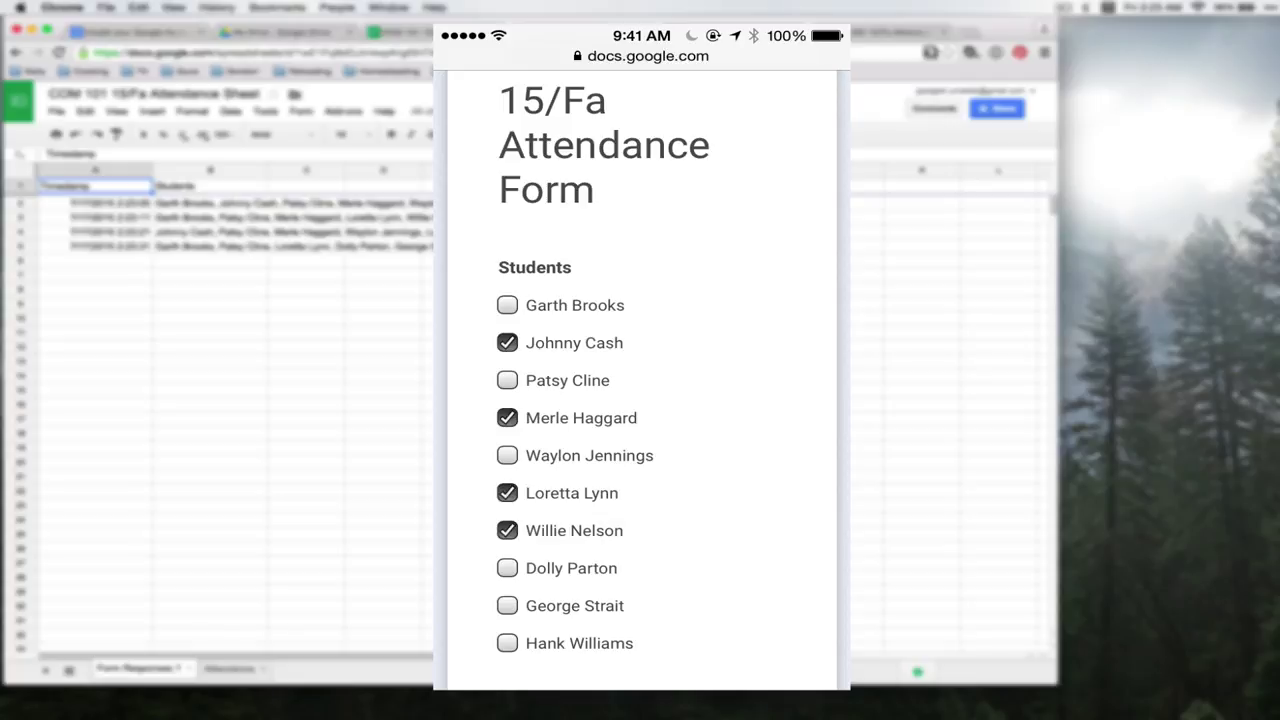
click(507, 568)
click(507, 605)
click(507, 643)
scroll(640, 400, down, 2)
click(549, 617)
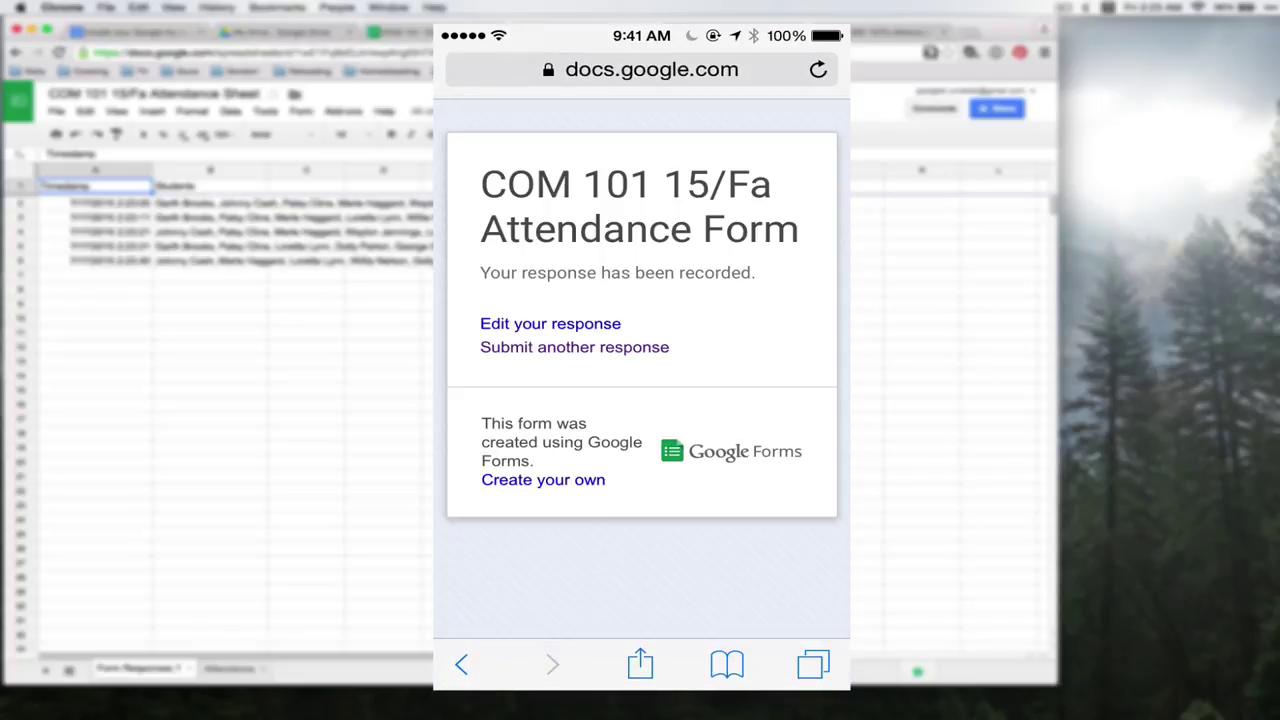
Step: Submit another attendance response marking Garth Brooks, Johnny Cash, Merle Haggard, Waylon Jennings, Willie Nelson and Dolly Parton present
click(574, 346)
scroll(640, 400, down, 2)
click(507, 322)
click(507, 360)
click(507, 435)
click(507, 473)
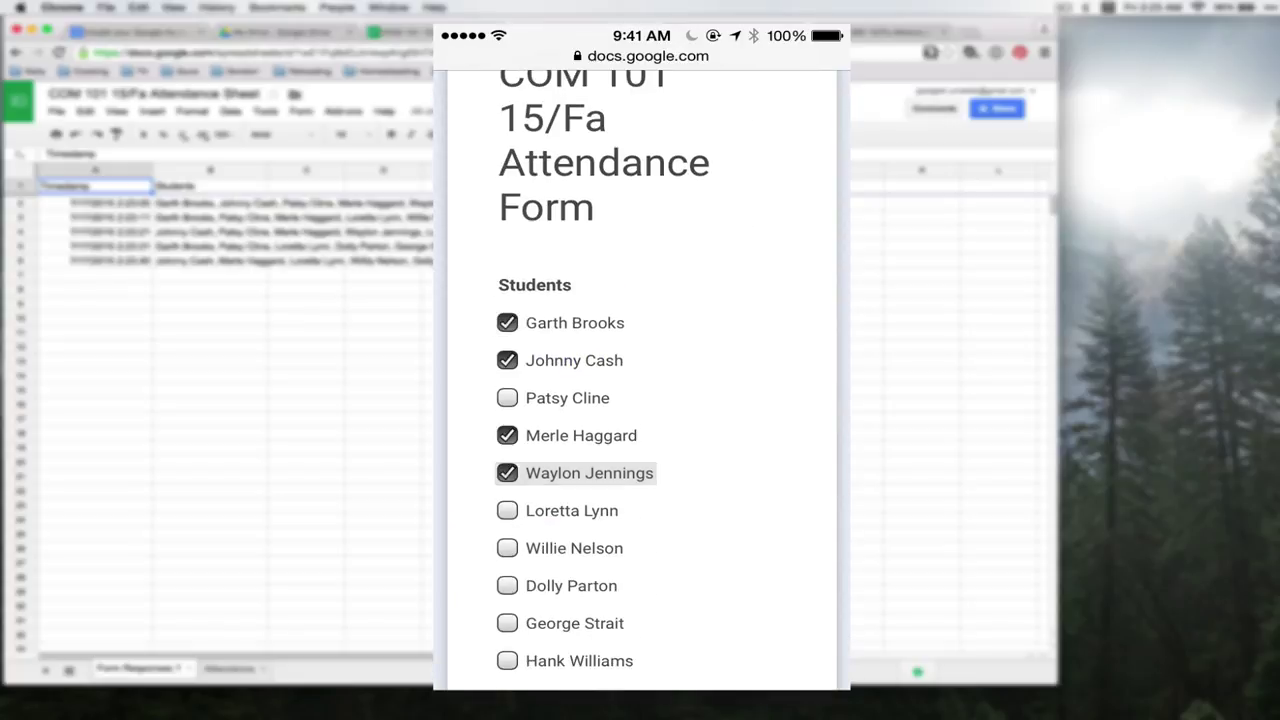
click(507, 548)
click(507, 585)
scroll(640, 400, down, 2)
click(549, 600)
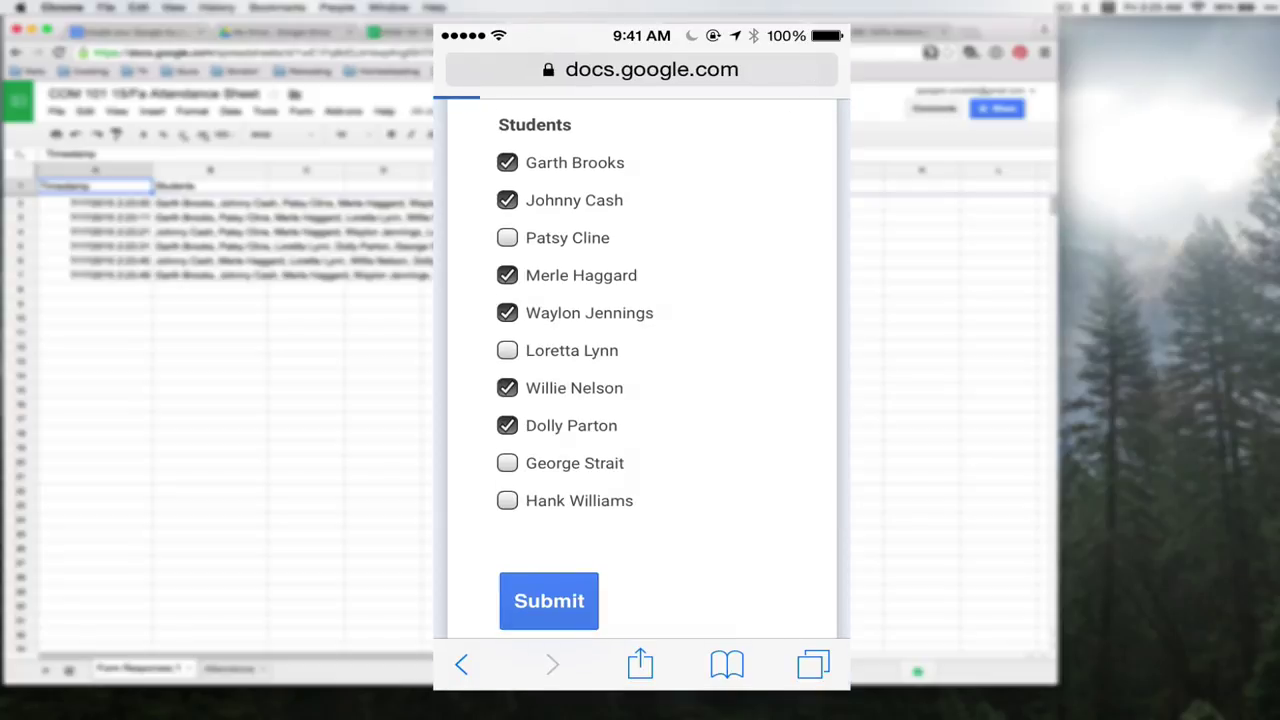
Step: Submit another attendance response on the phone with everyone marked present except Johnny Cash and Hank Williams
click(574, 346)
scroll(640, 400, down, 2)
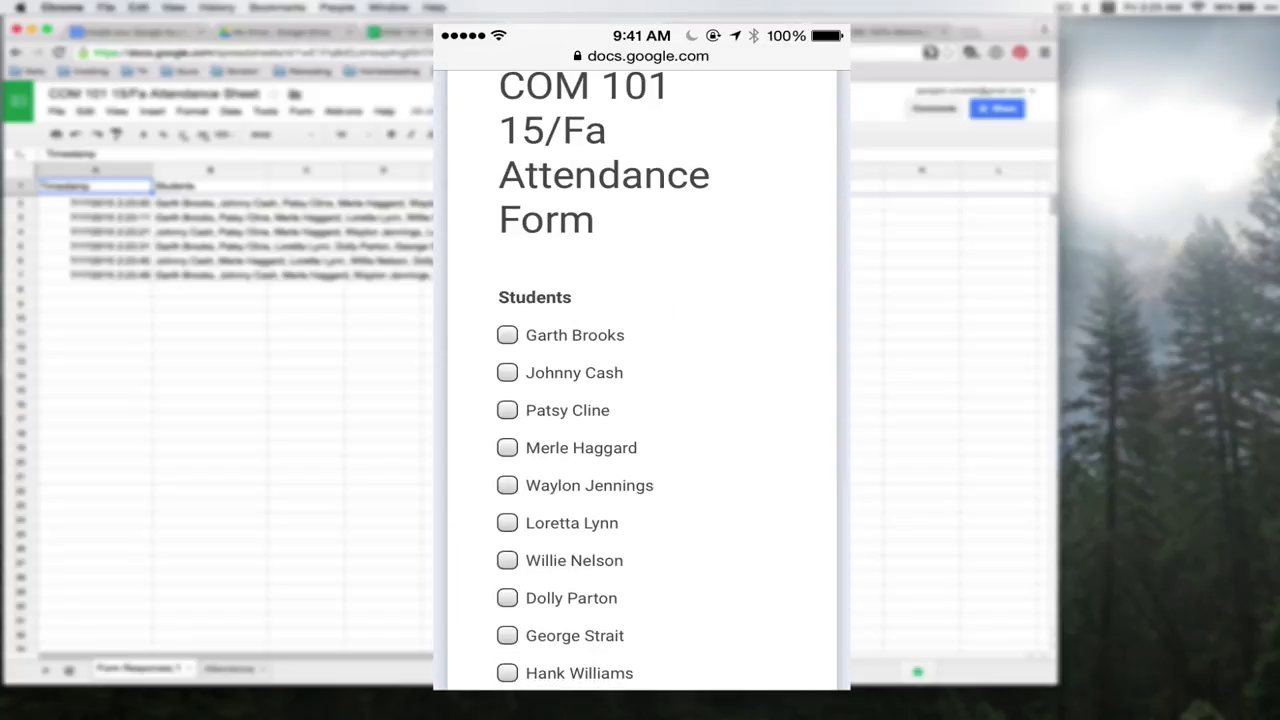
click(507, 334)
click(507, 410)
click(507, 448)
click(507, 485)
scroll(640, 400, down, 2)
click(507, 451)
click(508, 476)
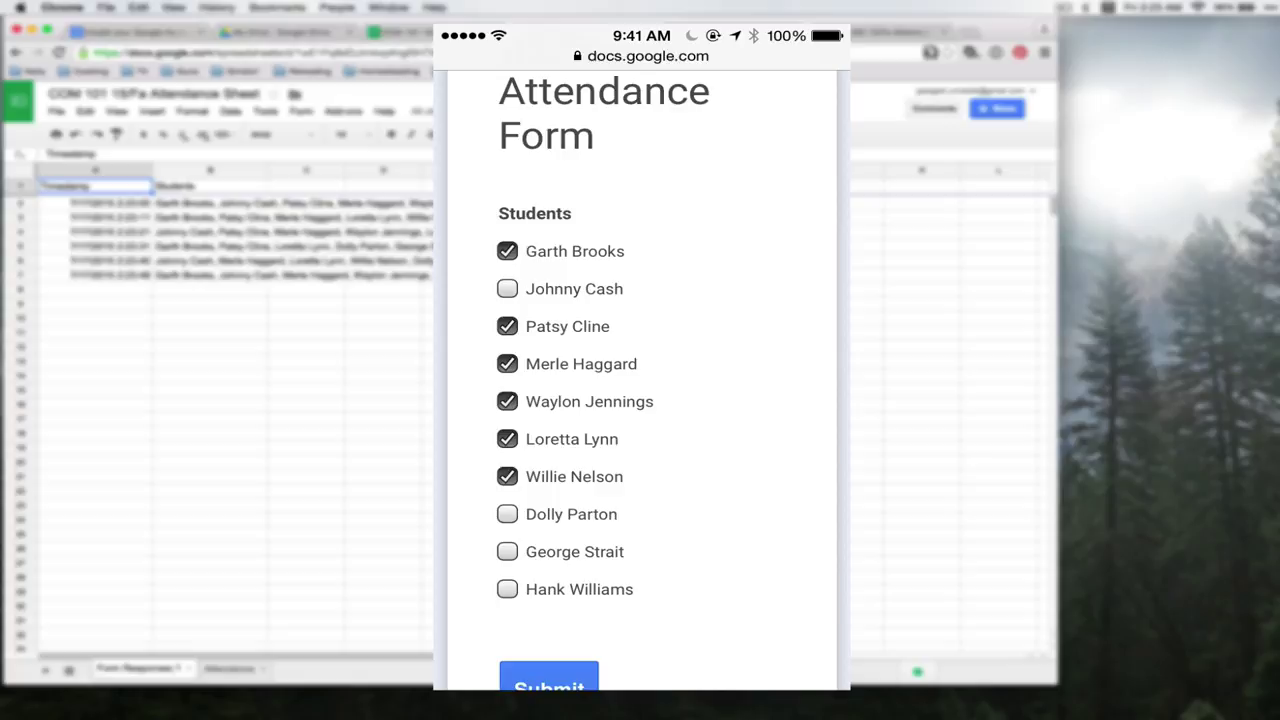
click(508, 514)
click(508, 551)
scroll(640, 400, down, 1)
click(549, 630)
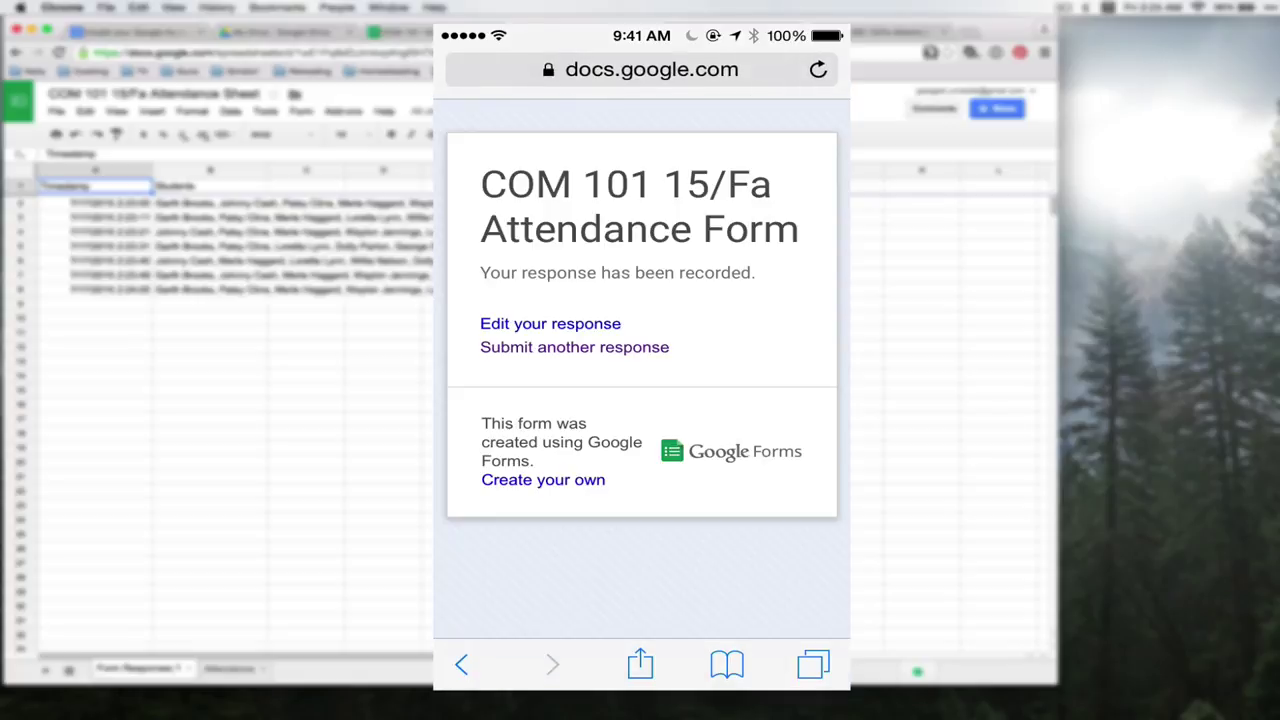
Step: Submit another attendance response on the phone with everyone marked present except Johnny Cash and Willie Nelson
click(571, 346)
scroll(640, 400, down, 2)
click(507, 276)
click(507, 351)
click(507, 389)
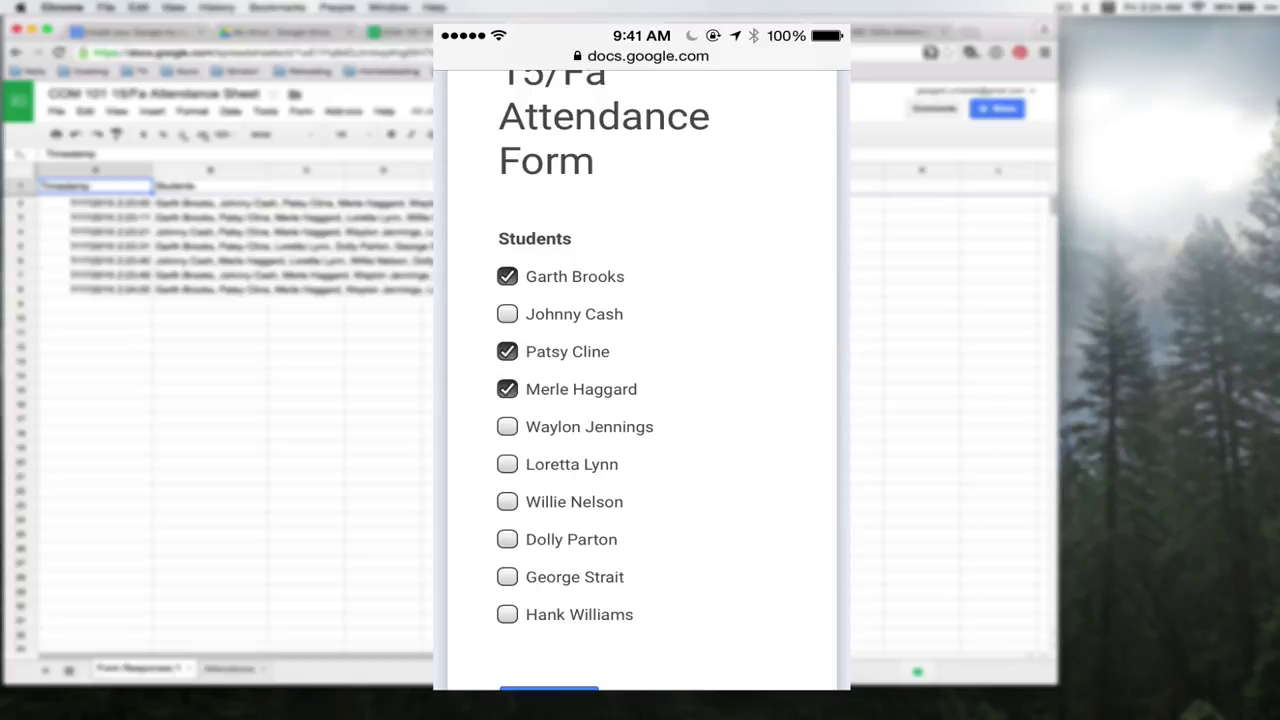
click(507, 426)
click(507, 464)
click(507, 539)
click(507, 576)
click(507, 614)
scroll(640, 400, down, 2)
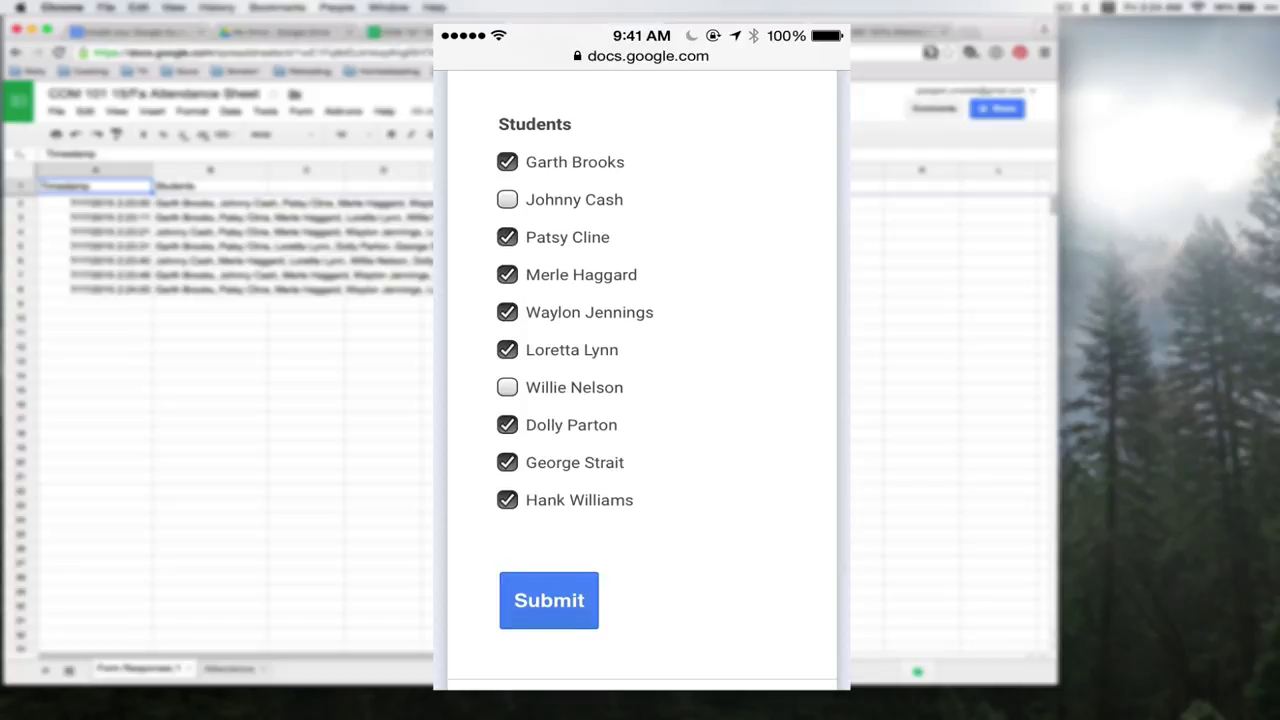
click(549, 600)
Step: Submit another attendance response on the phone with everyone marked present except Johnny Cash and George Strait
click(574, 346)
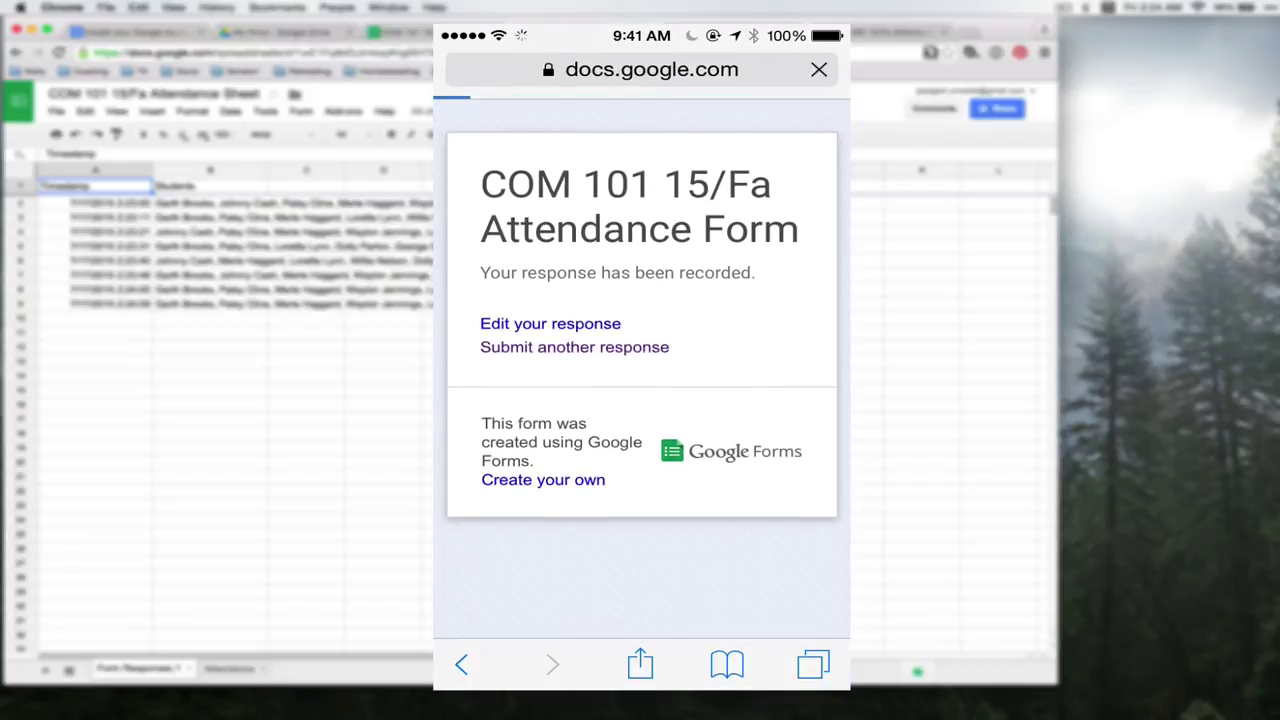
scroll(640, 400, down, 2)
click(507, 252)
click(507, 327)
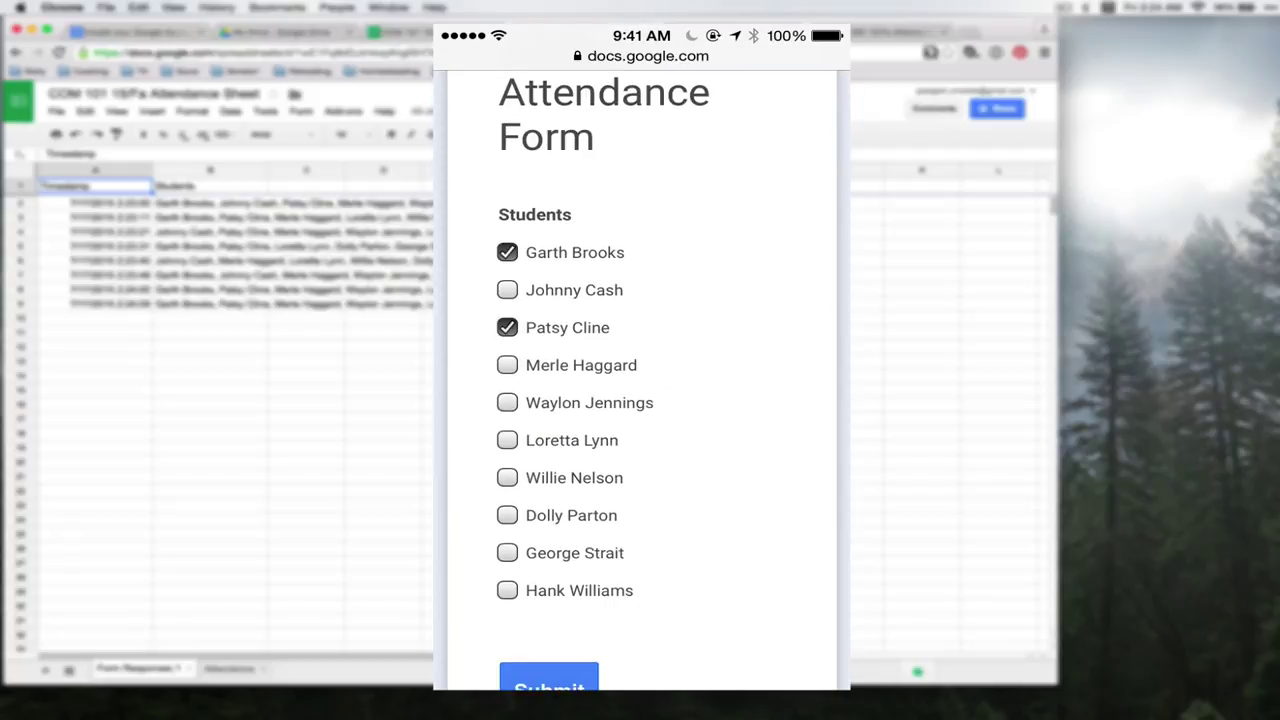
click(507, 365)
click(507, 402)
click(507, 440)
click(507, 477)
click(507, 515)
click(507, 590)
scroll(640, 400, down, 2)
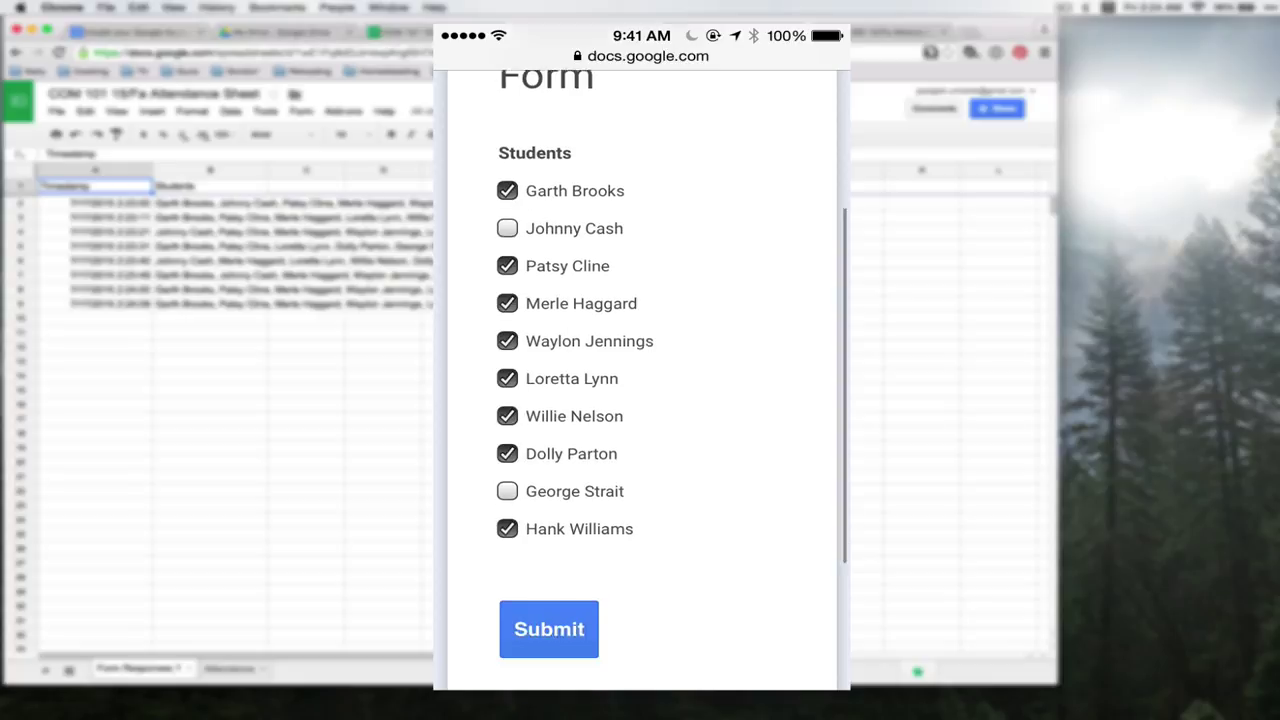
click(549, 604)
Step: Submit another attendance response marking every student from Johnny Cash through Dolly Parton present, leaving out Garth Brooks, George Strait and Hank Williams
click(574, 346)
scroll(640, 400, down, 3)
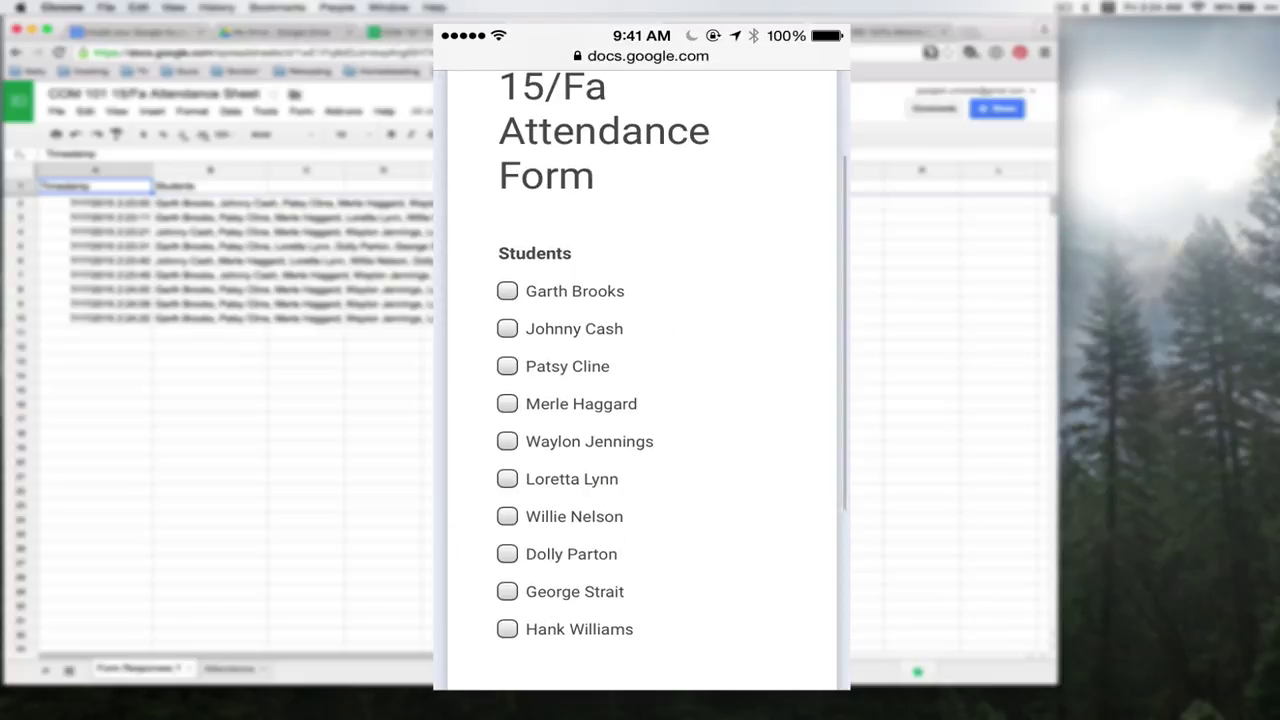
click(507, 328)
click(507, 366)
click(507, 403)
click(507, 441)
click(507, 478)
click(507, 516)
click(507, 553)
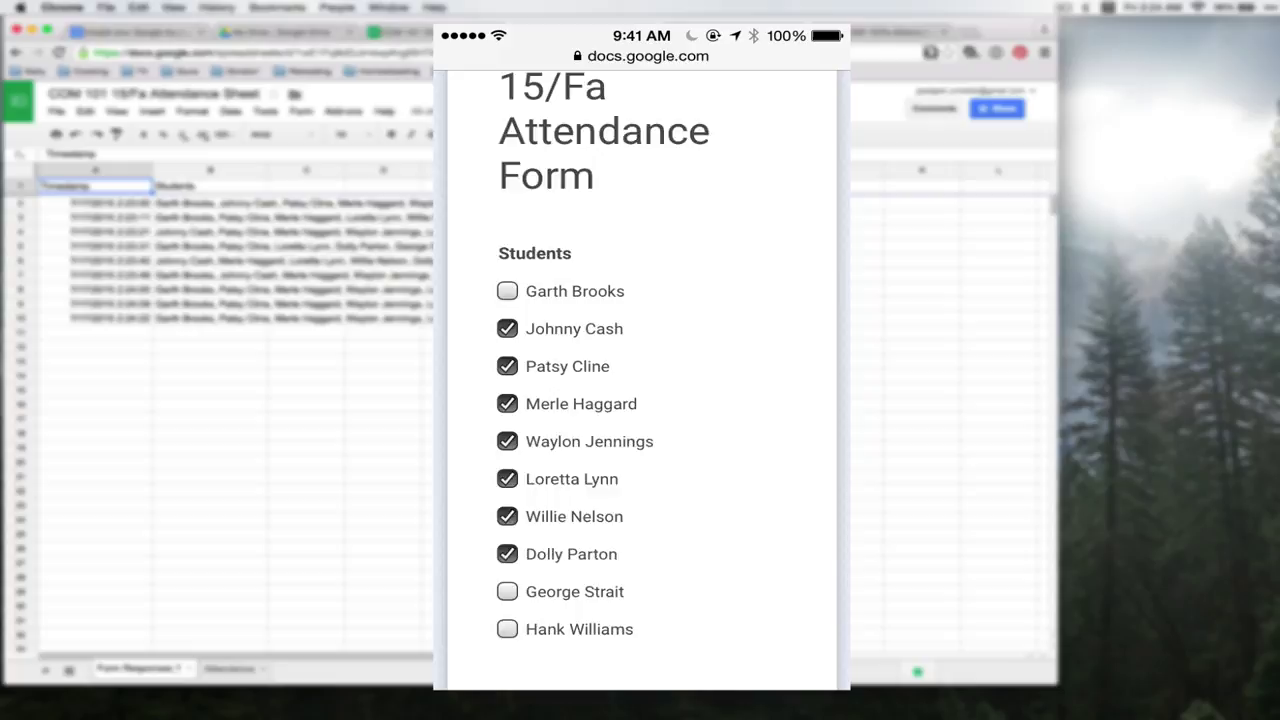
scroll(640, 400, down, 3)
click(546, 589)
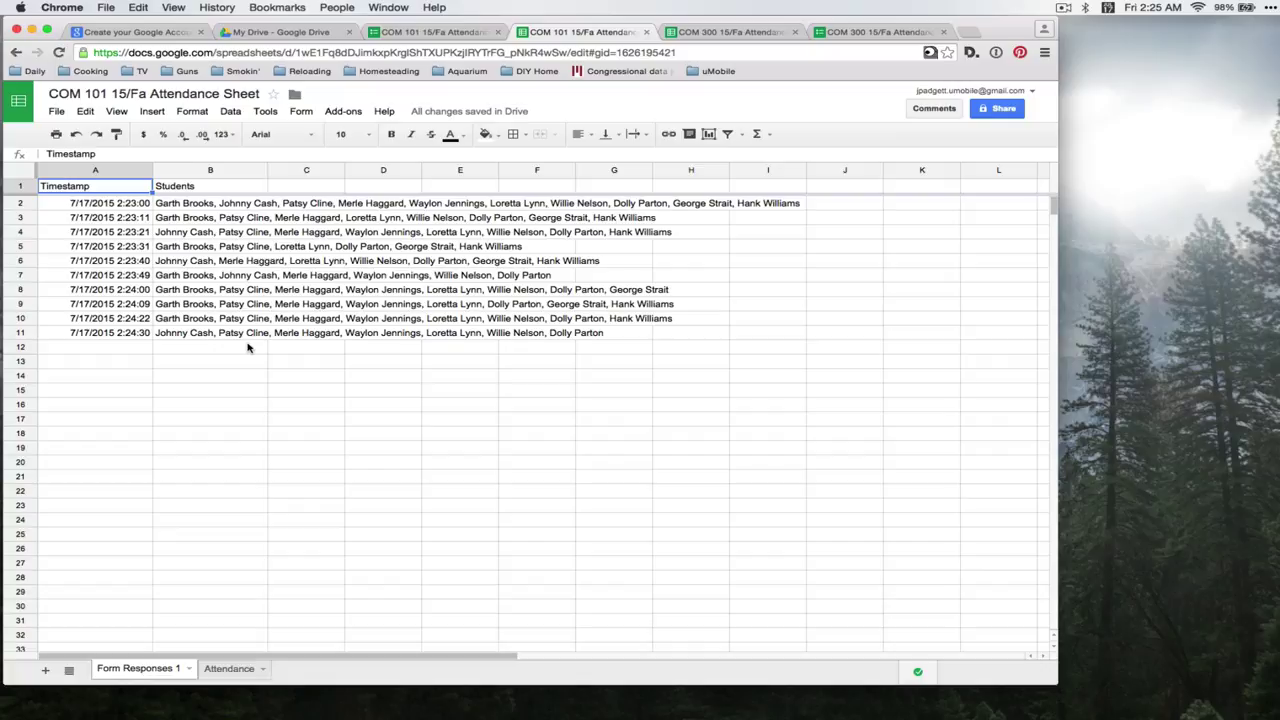
Step: Check the Timestamp and Students columns in Form Responses 1, and add a new sheet named Copy to the attendance spreadsheet
click(107, 174)
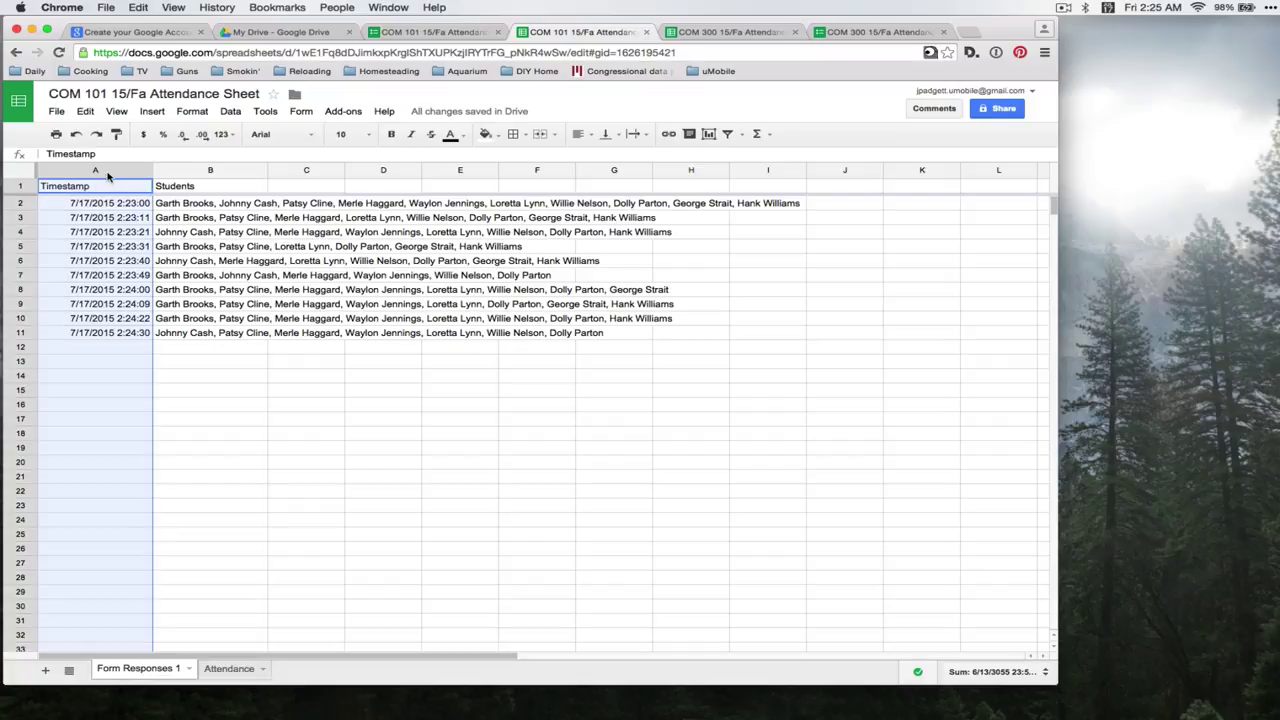
click(208, 172)
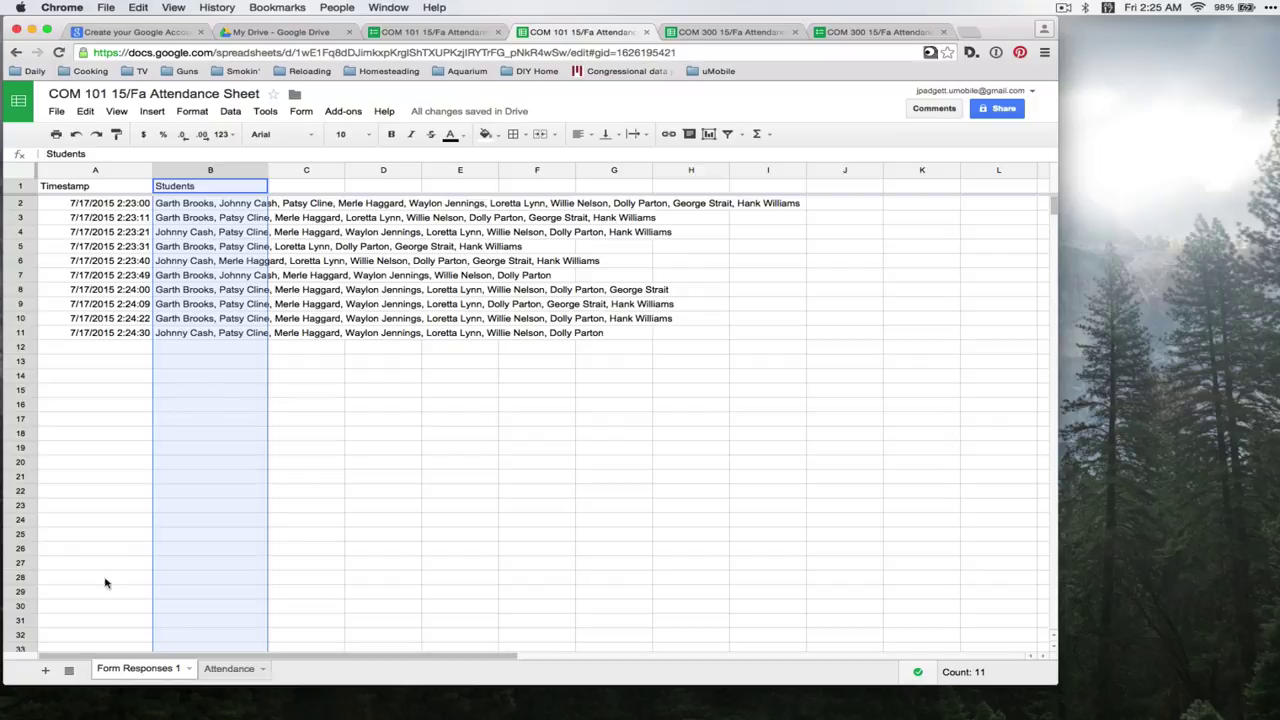
click(45, 670)
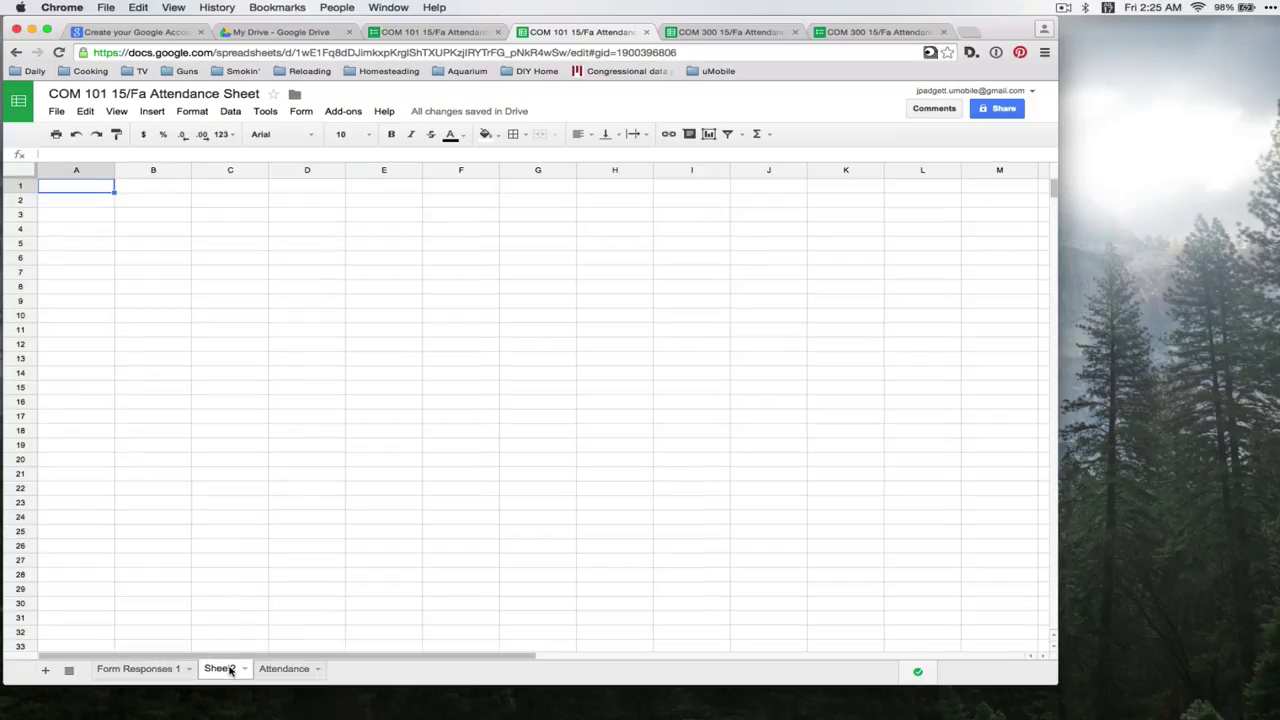
right_click(229, 670)
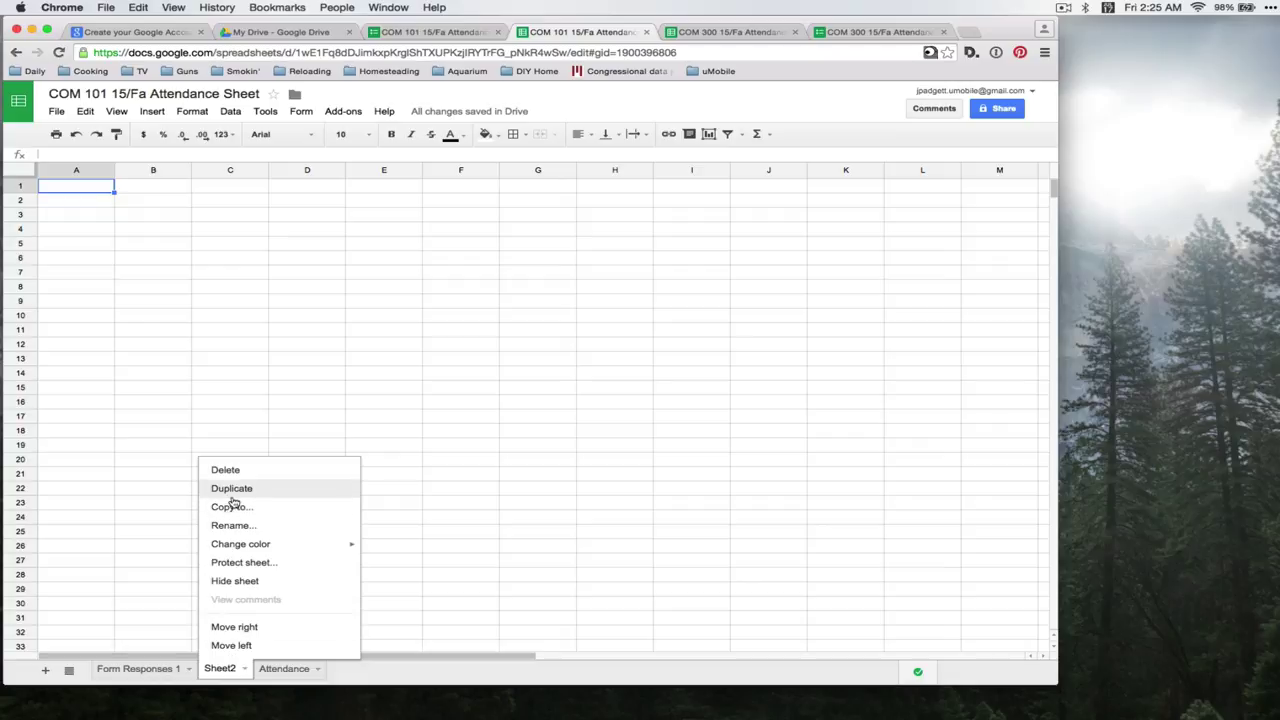
click(245, 527)
text(Copy)
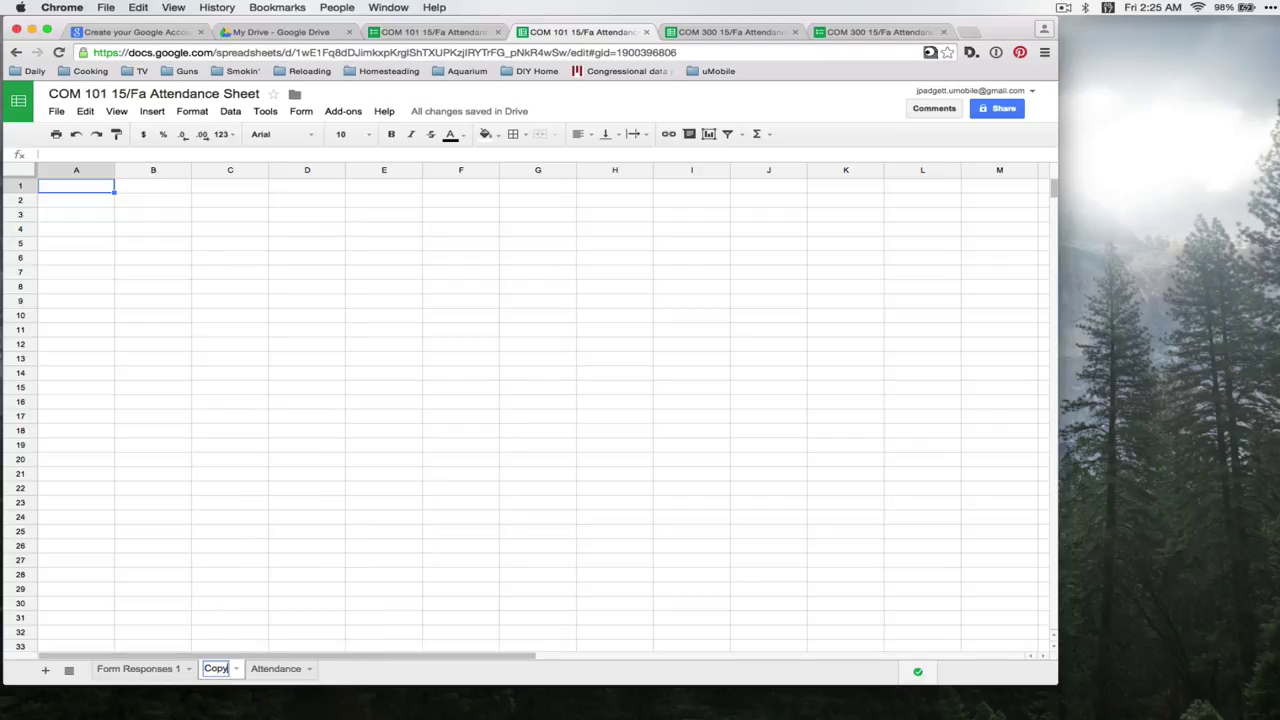
key(Return)
Step: Enter the formula =index('Form Responses 1'!A:A,row()) in cell A1 of the Copy sheet
text(=)
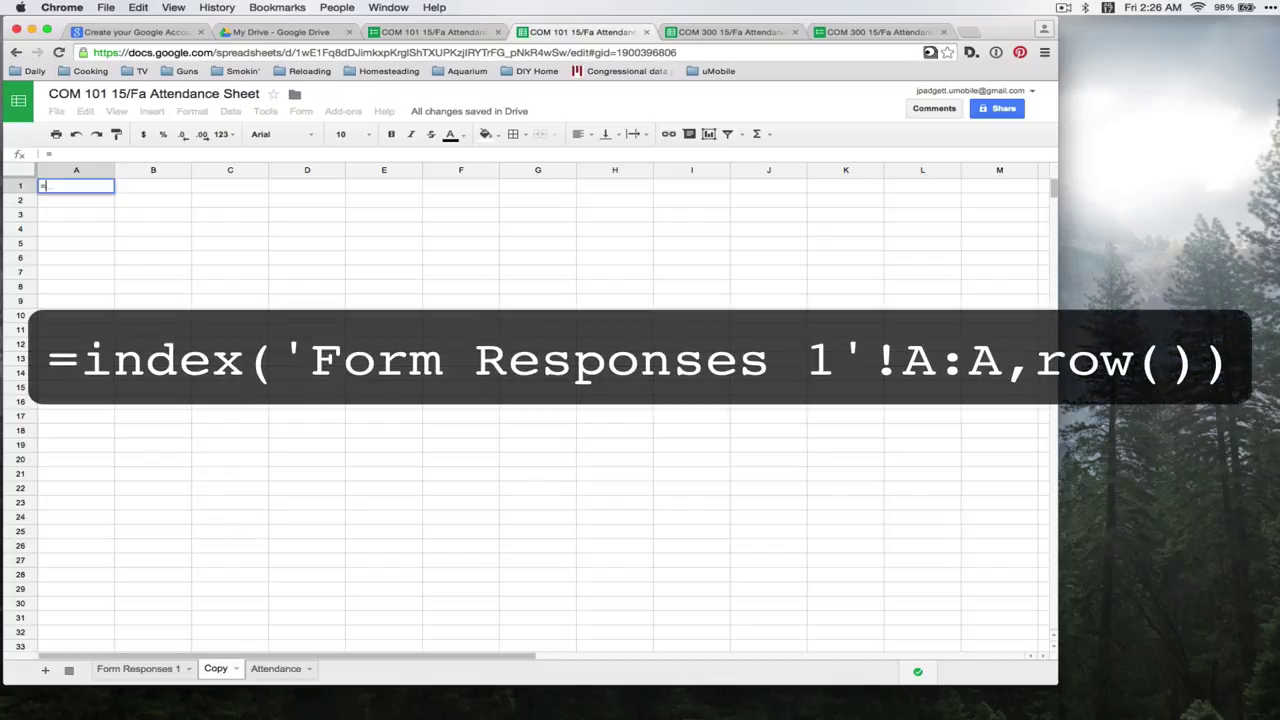
text(index)
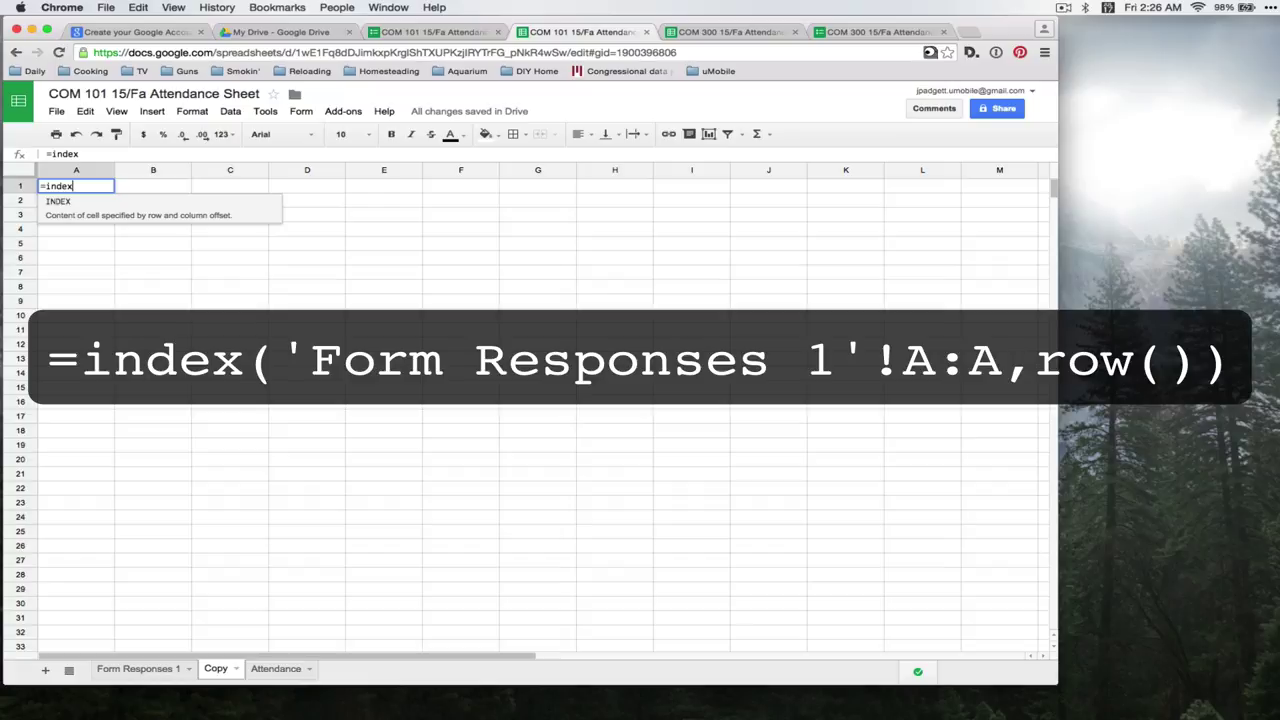
text(()
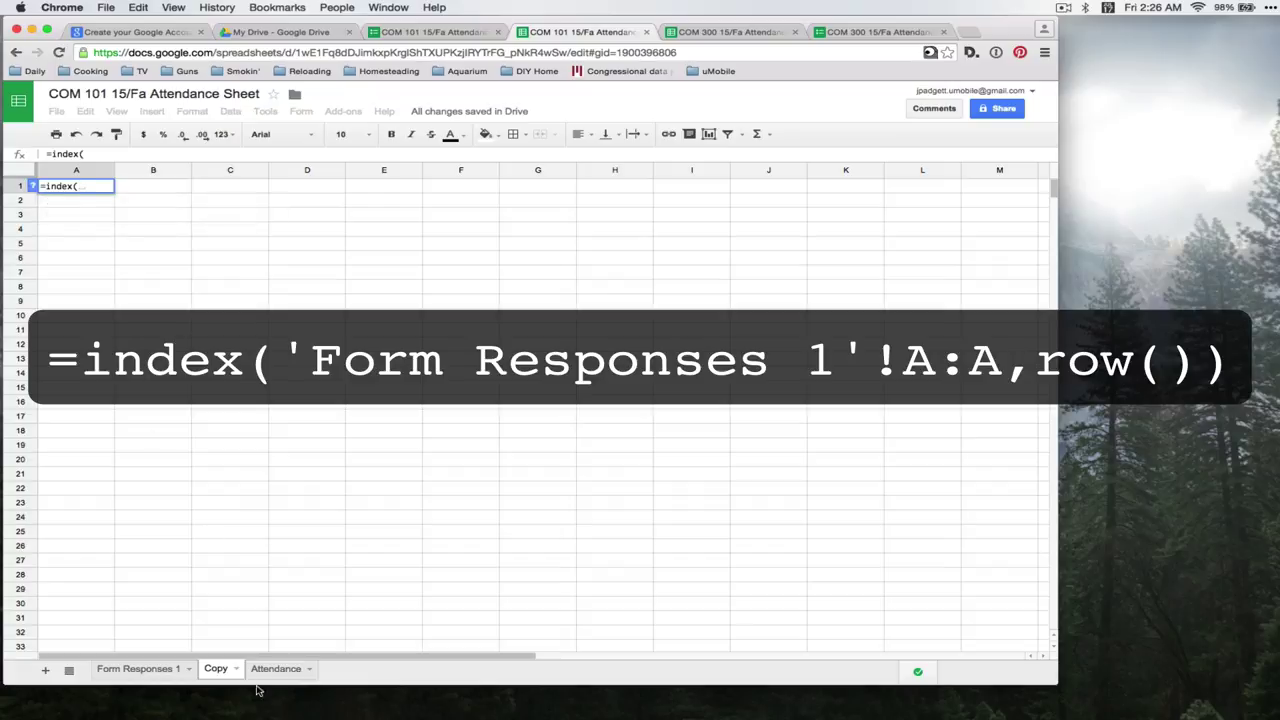
click(131, 668)
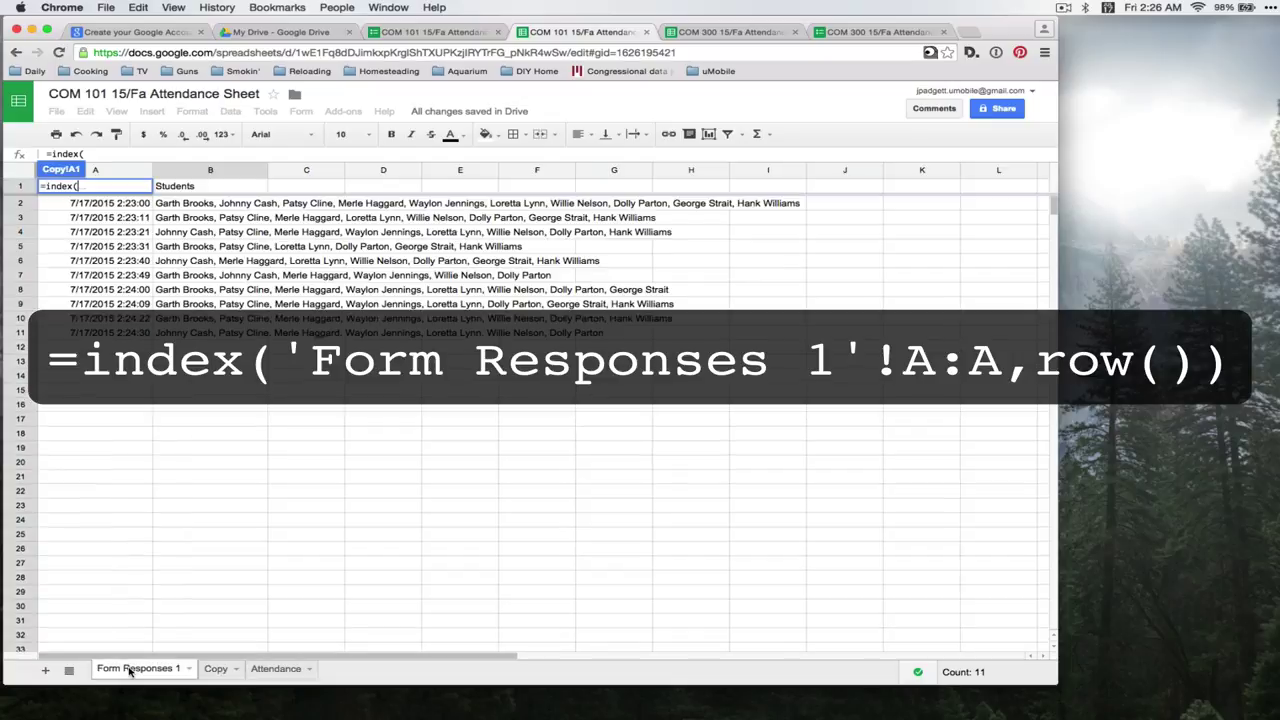
click(122, 206)
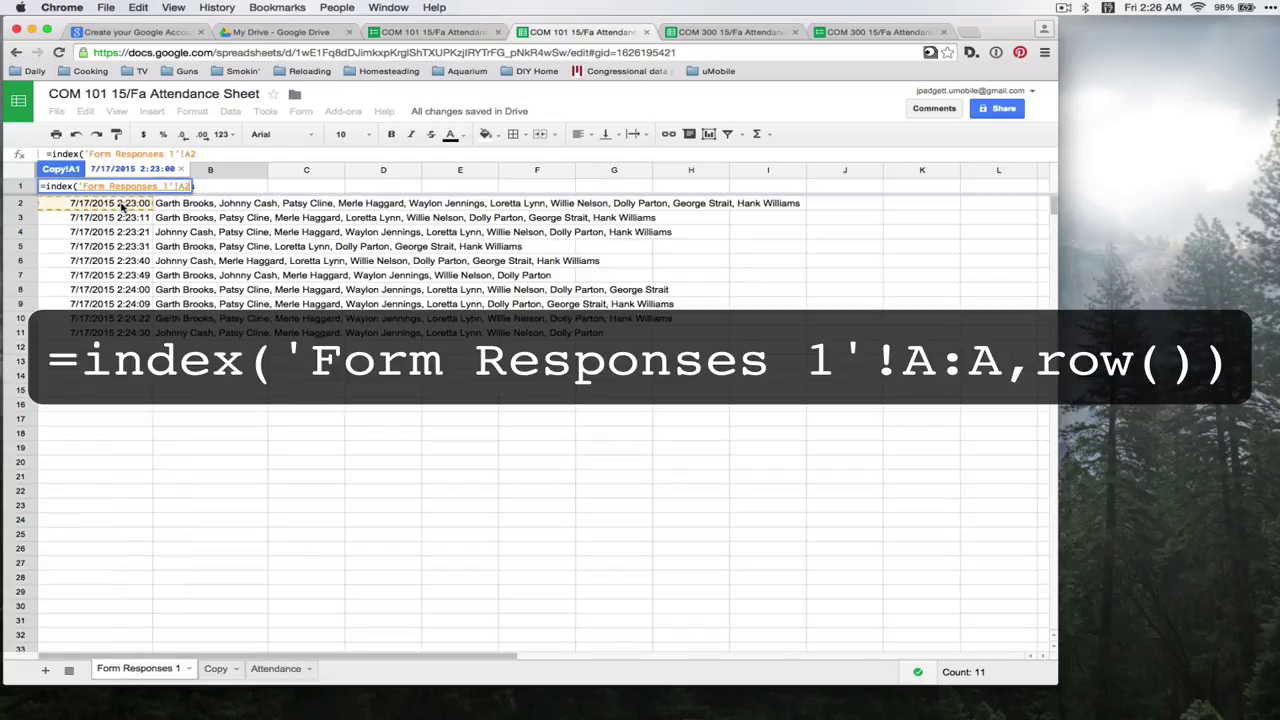
click(201, 155)
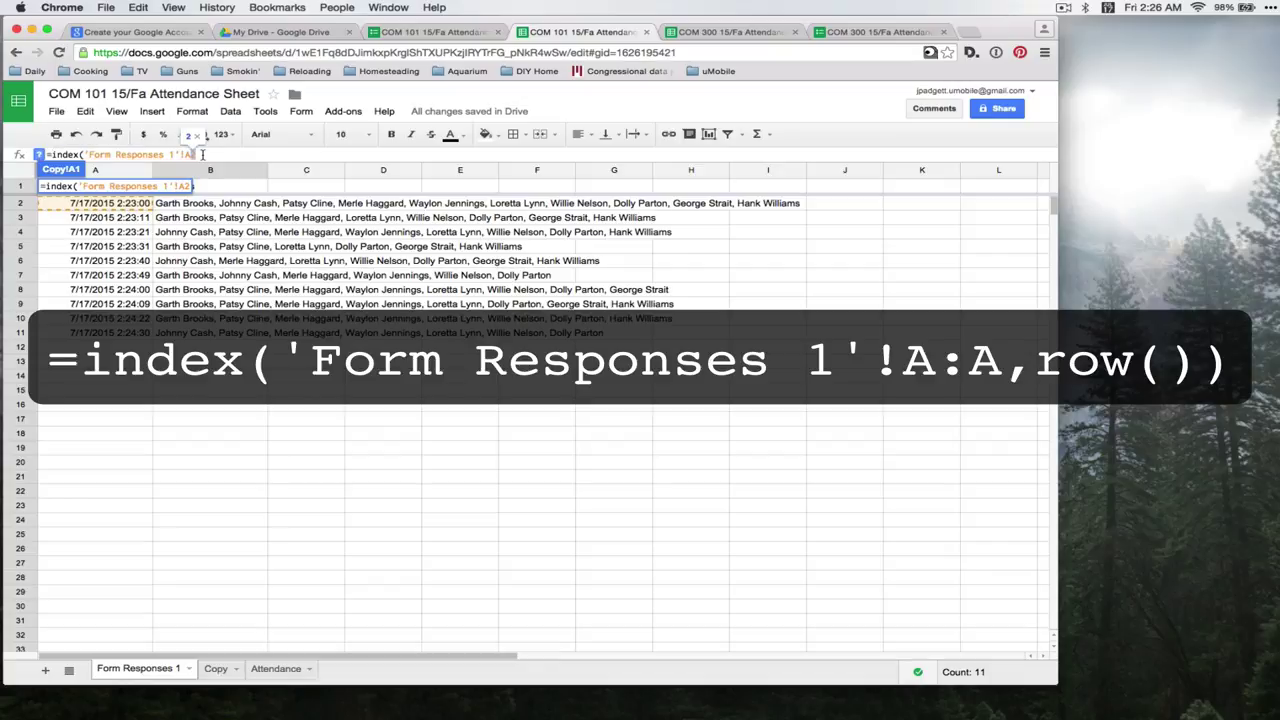
key(BackSpace)
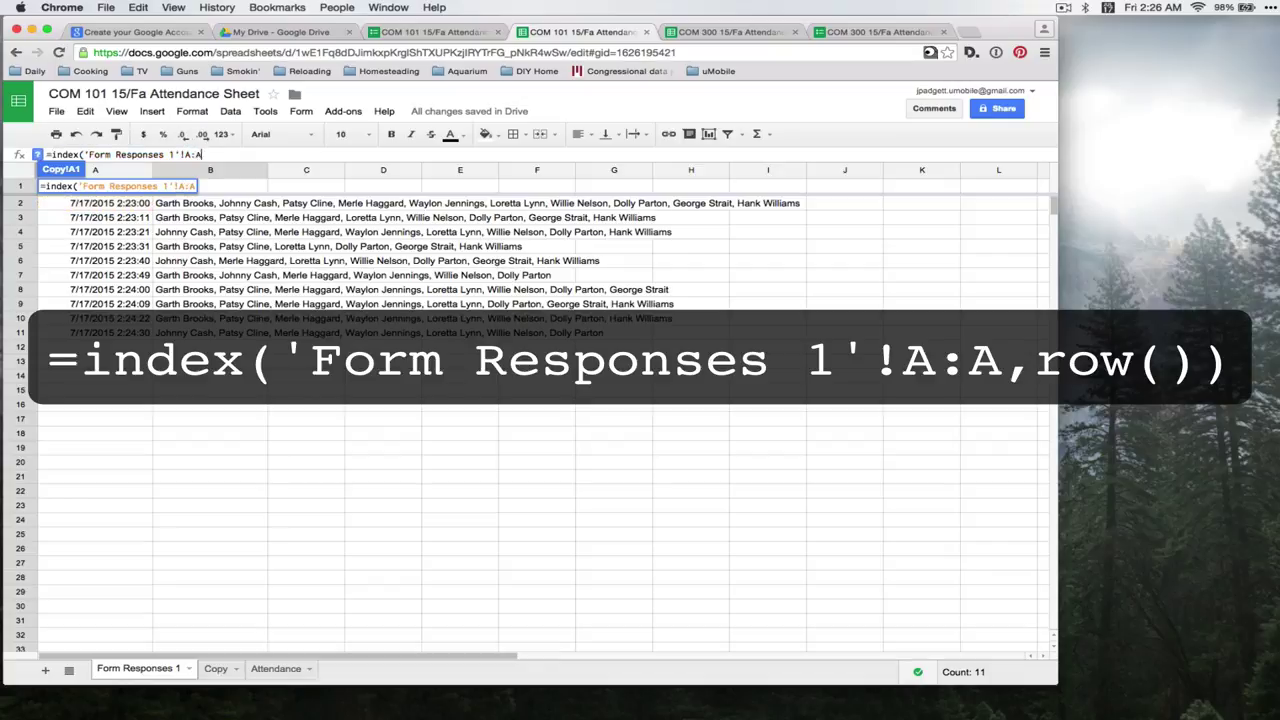
text(:A,row()
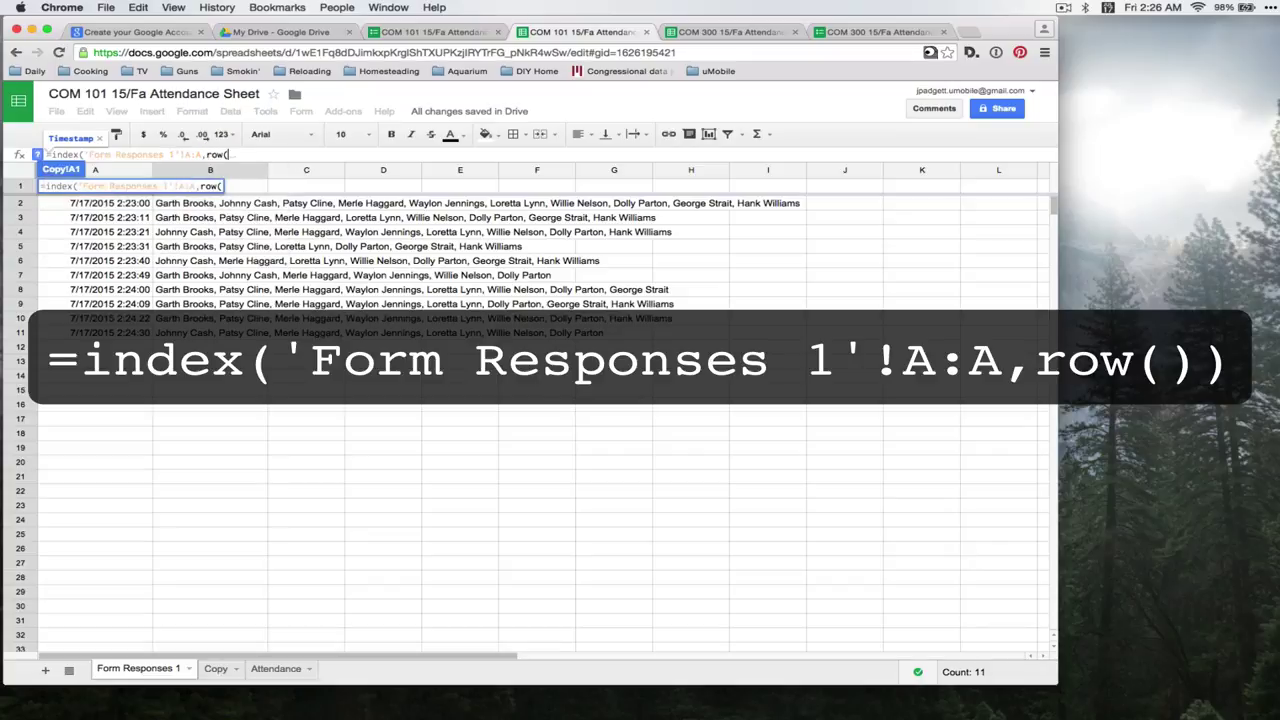
text()))
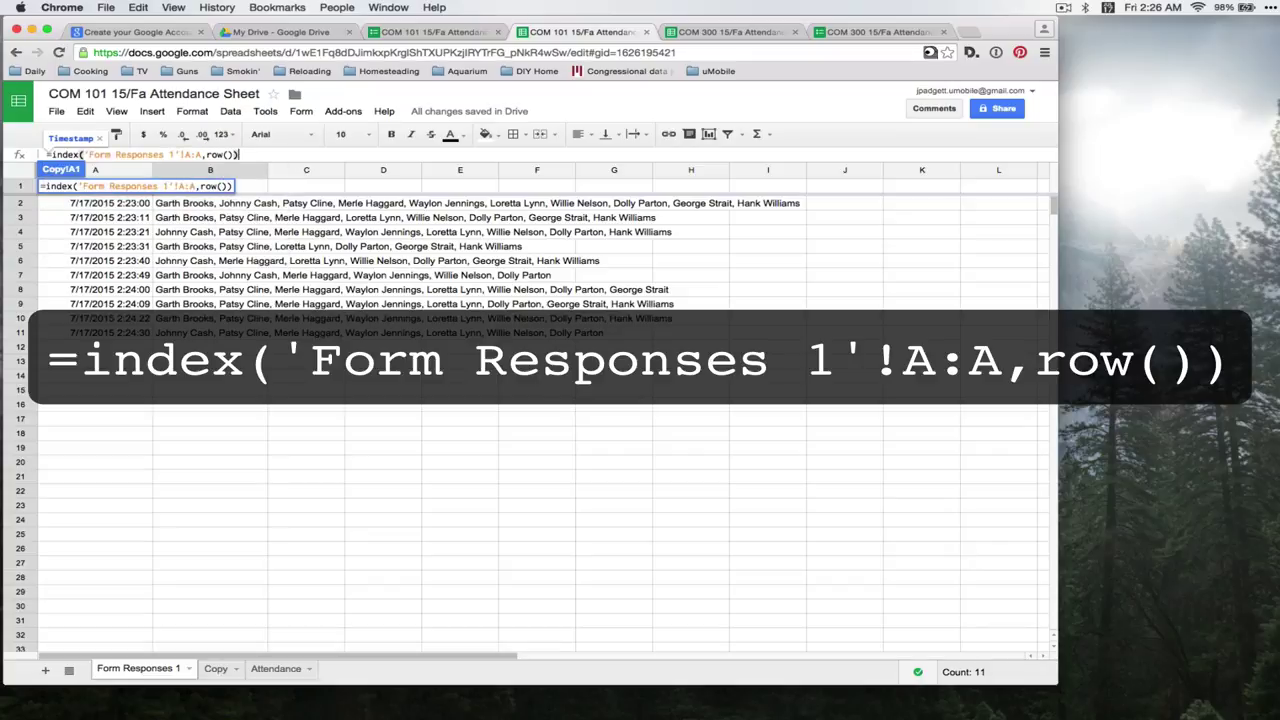
key(Return)
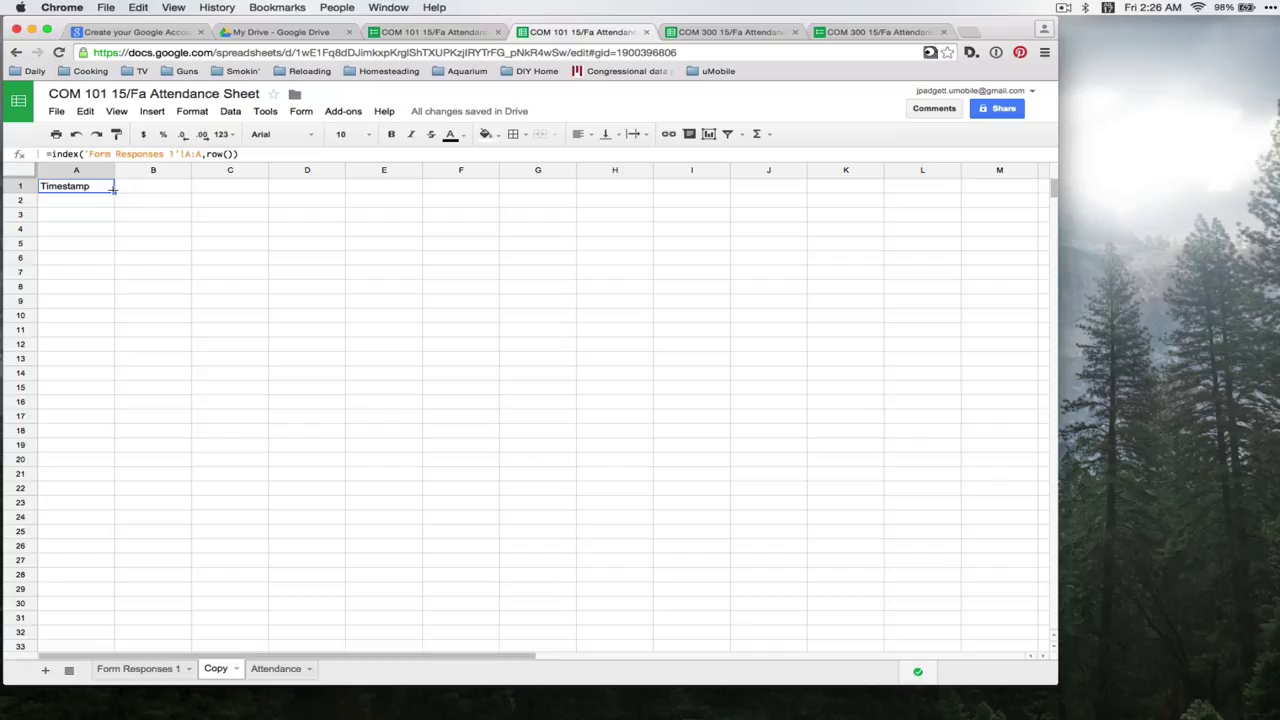
Step: Fill the Copy sheet's A1 formula across to column B and down both columns to row 100
drag(113, 190, 176, 192)
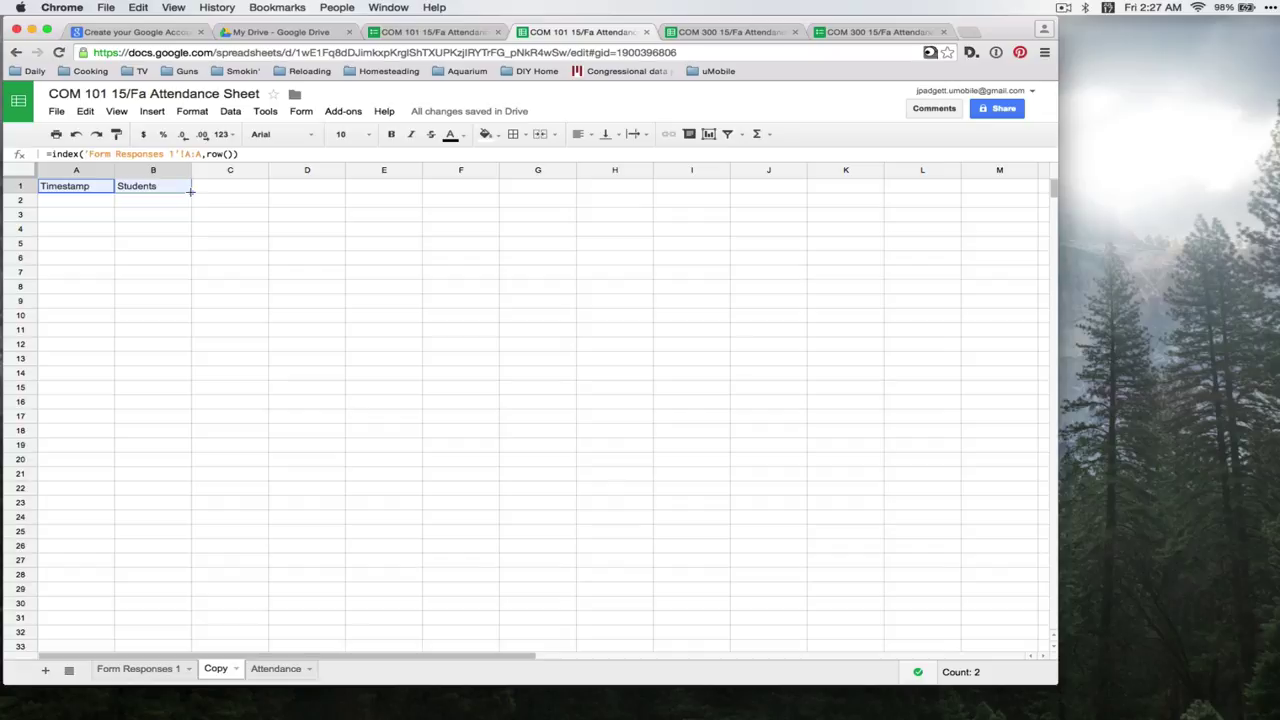
drag(190, 191, 159, 404)
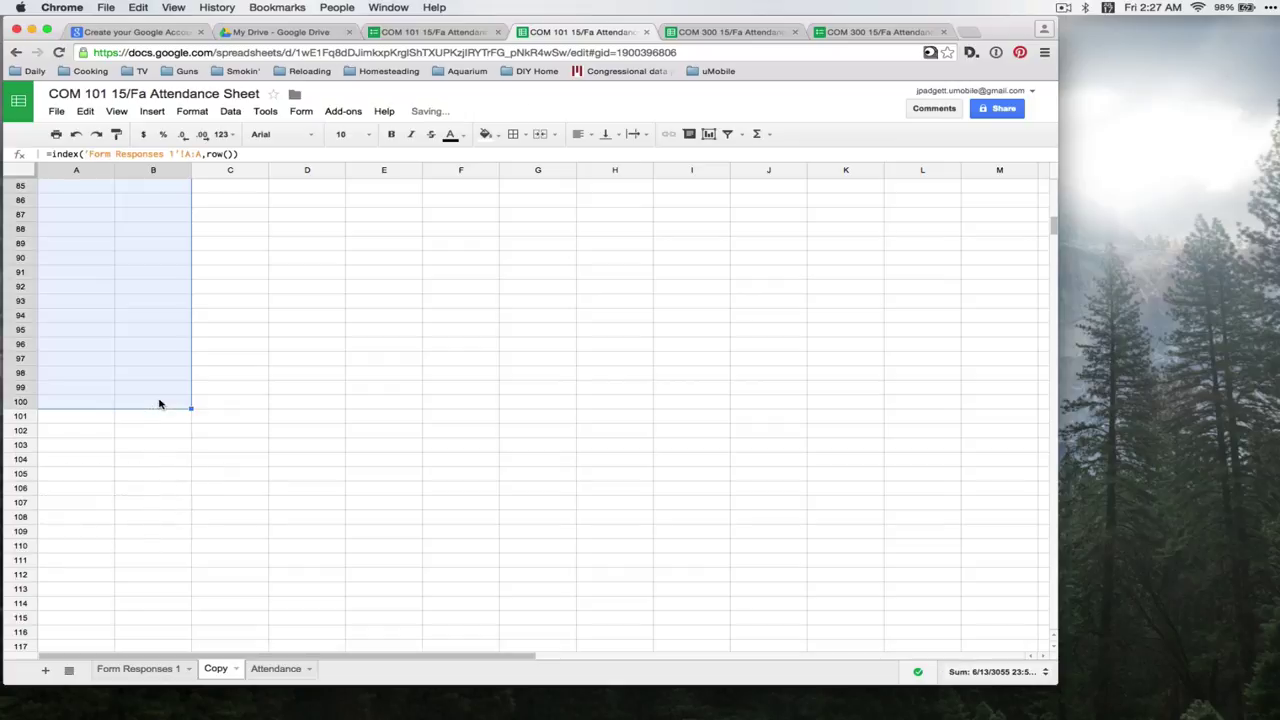
scroll(216, 360, up, 15)
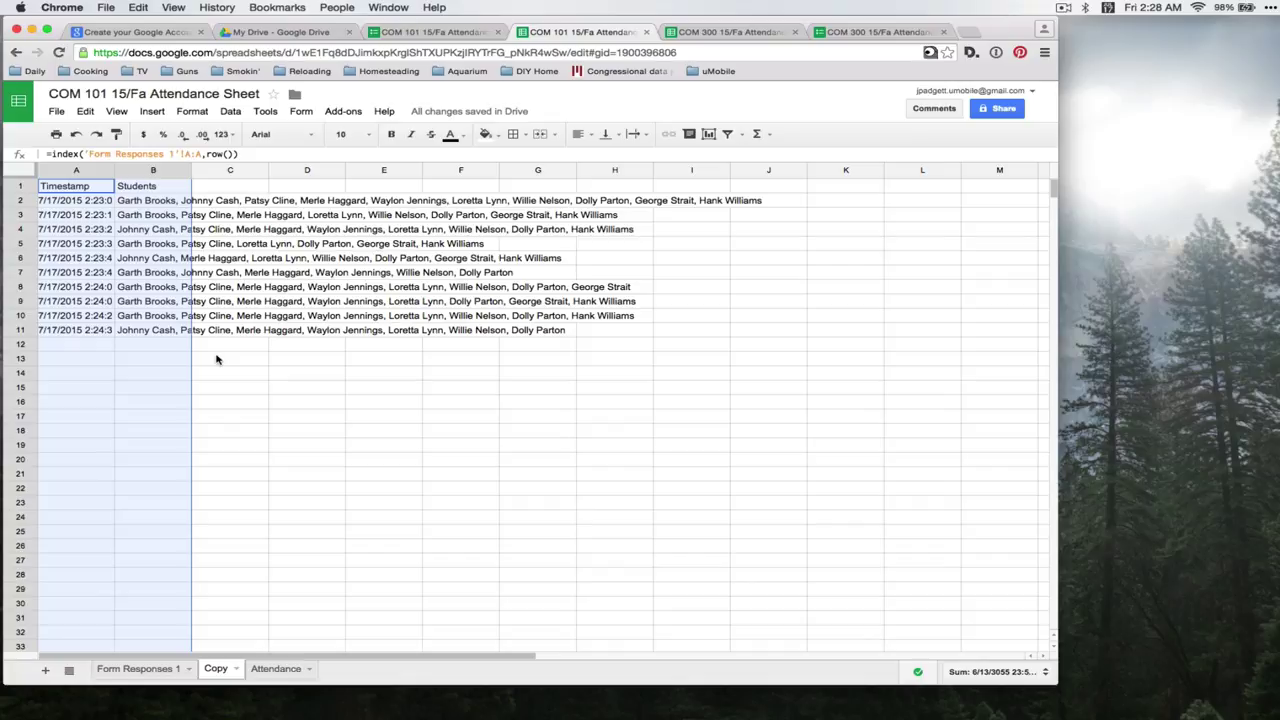
Step: Reorder the sheets as Attendance, Copy, Form Responses 1, and add a sheet named Transpose right after Attendance
drag(138, 668, 238, 676)
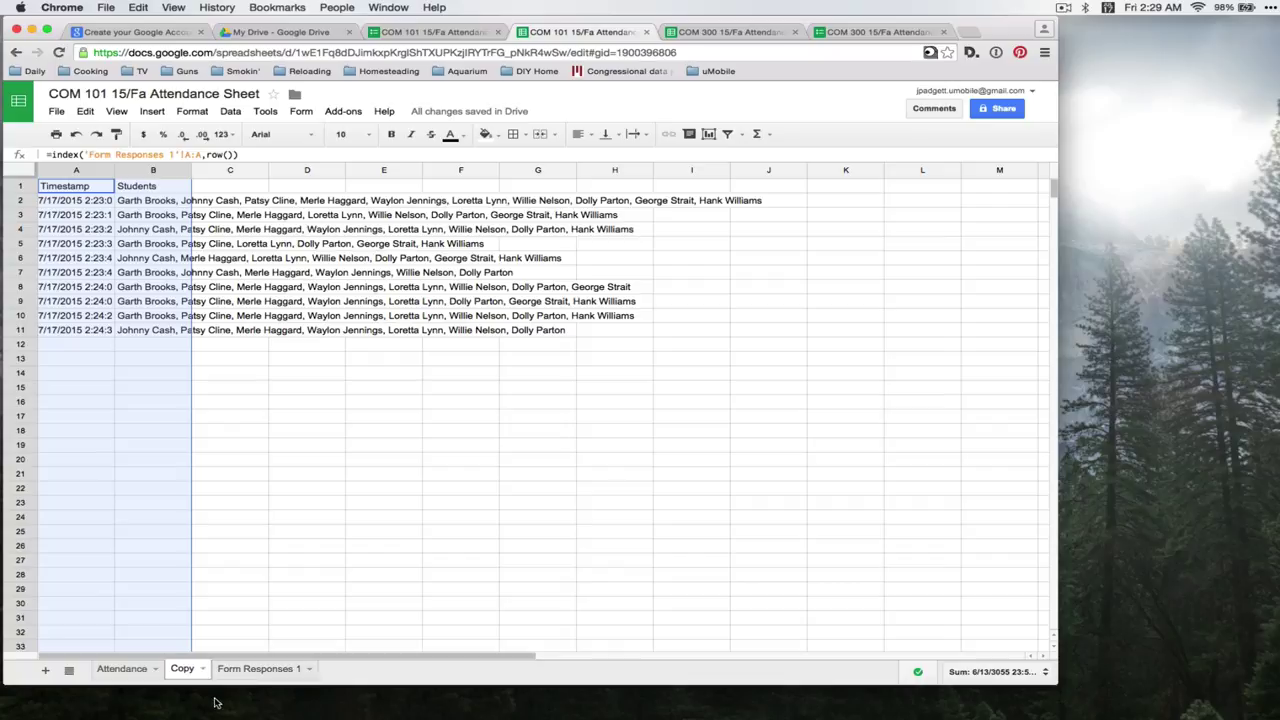
click(131, 677)
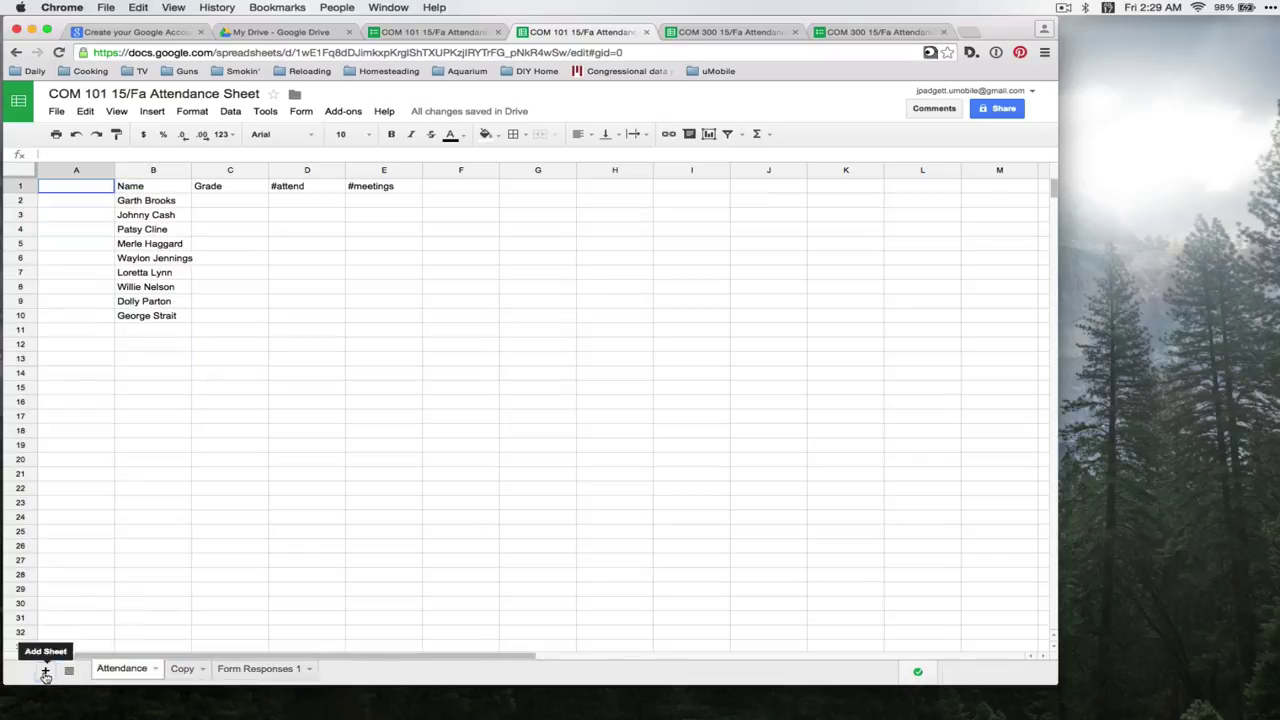
click(45, 670)
right_click(180, 670)
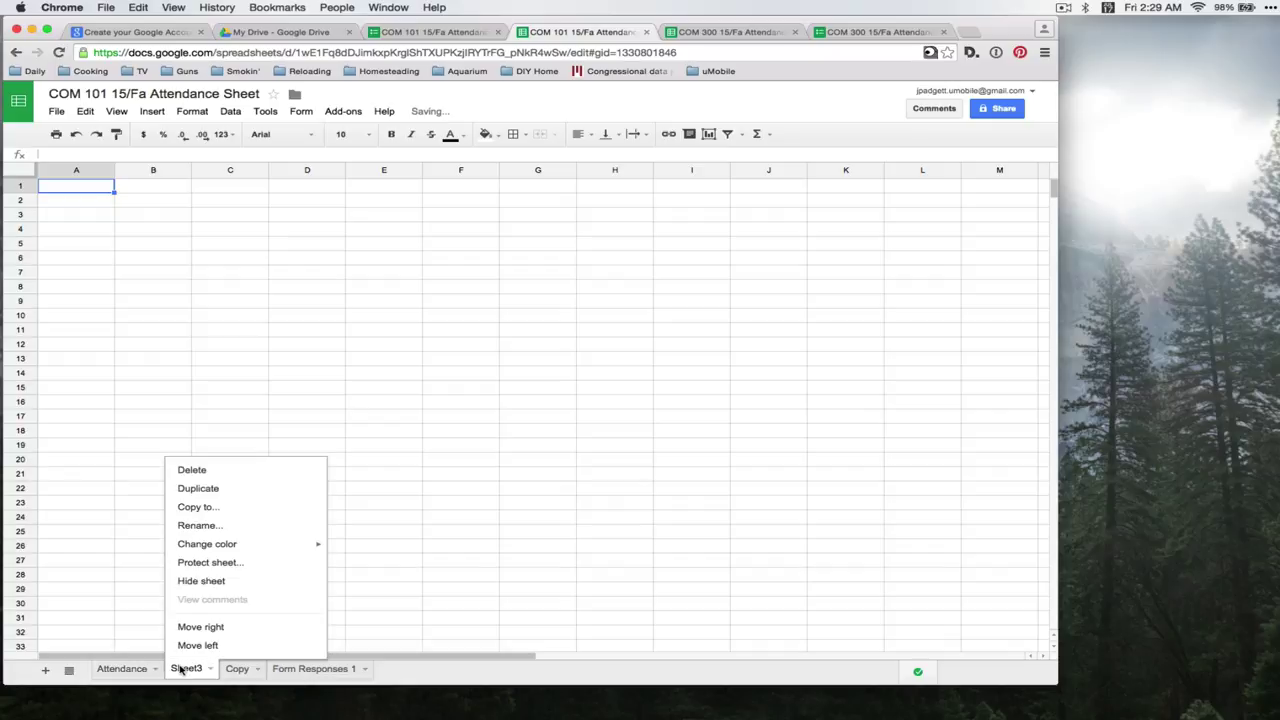
click(216, 526)
text(Trans)
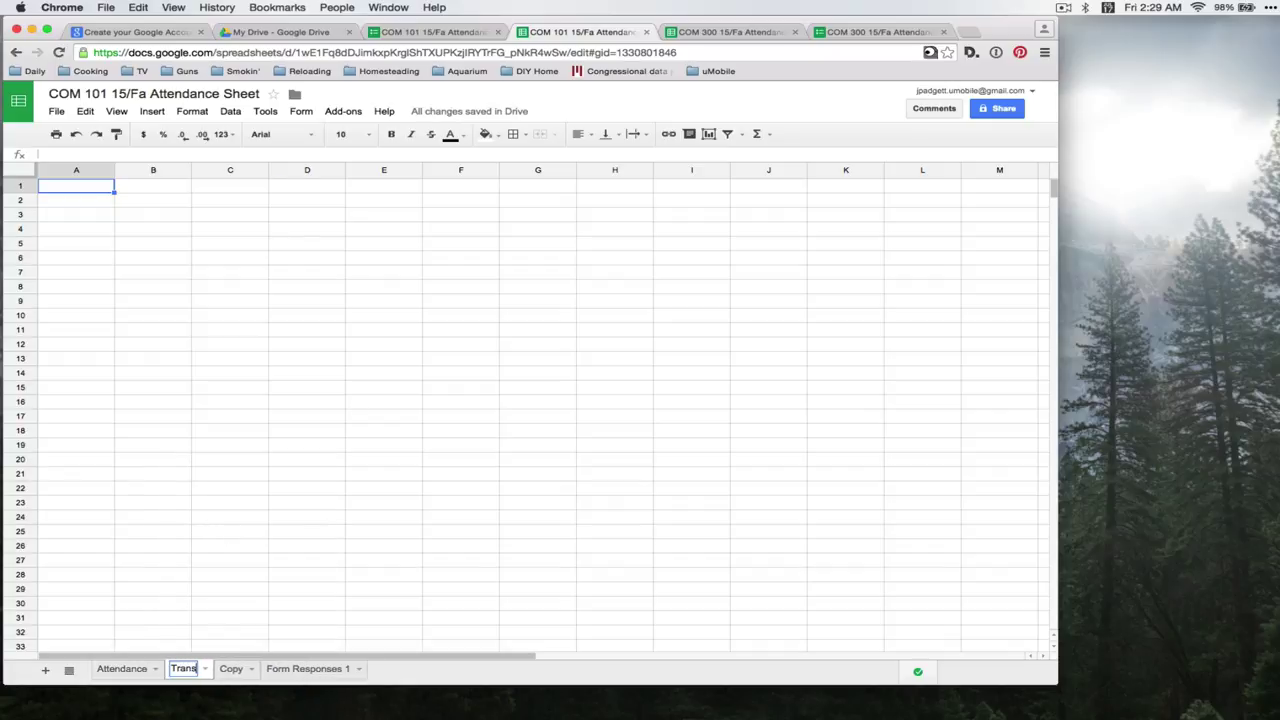
text(pose)
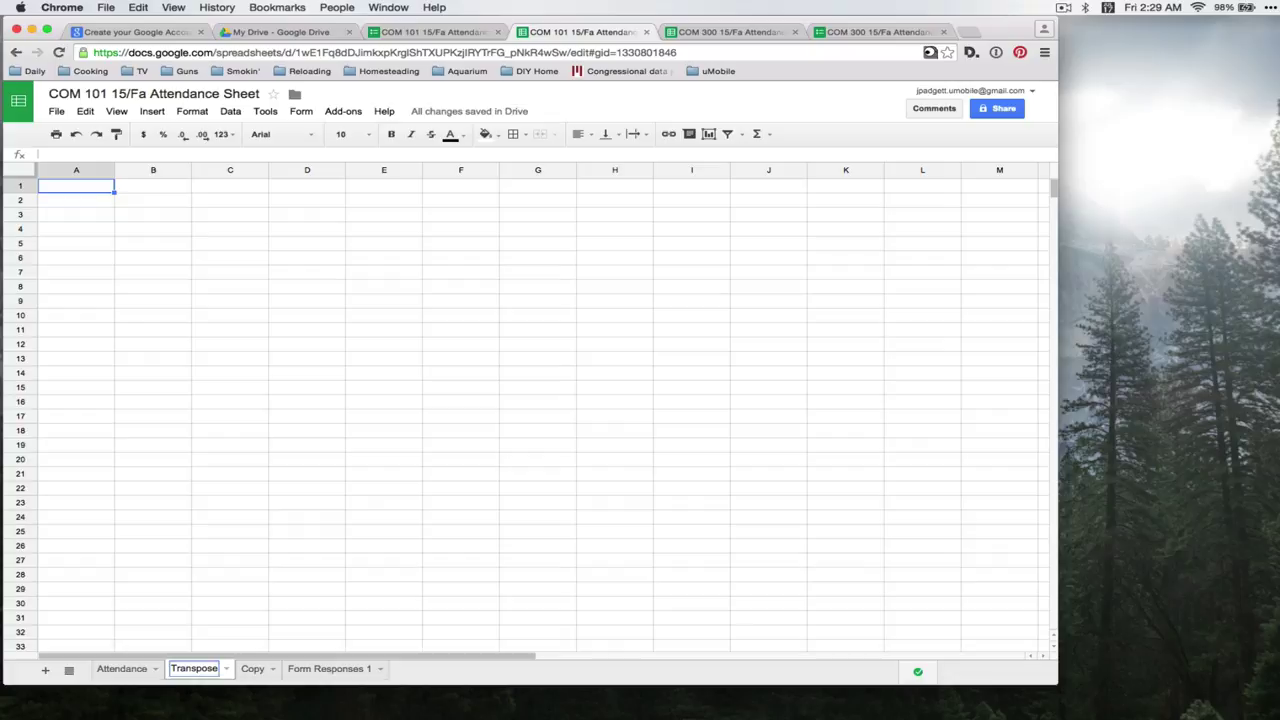
key(Return)
Step: Enter ='Form Responses 1'!A2 in cell A3 of the Transpose sheet and fill it down to row 100
click(98, 218)
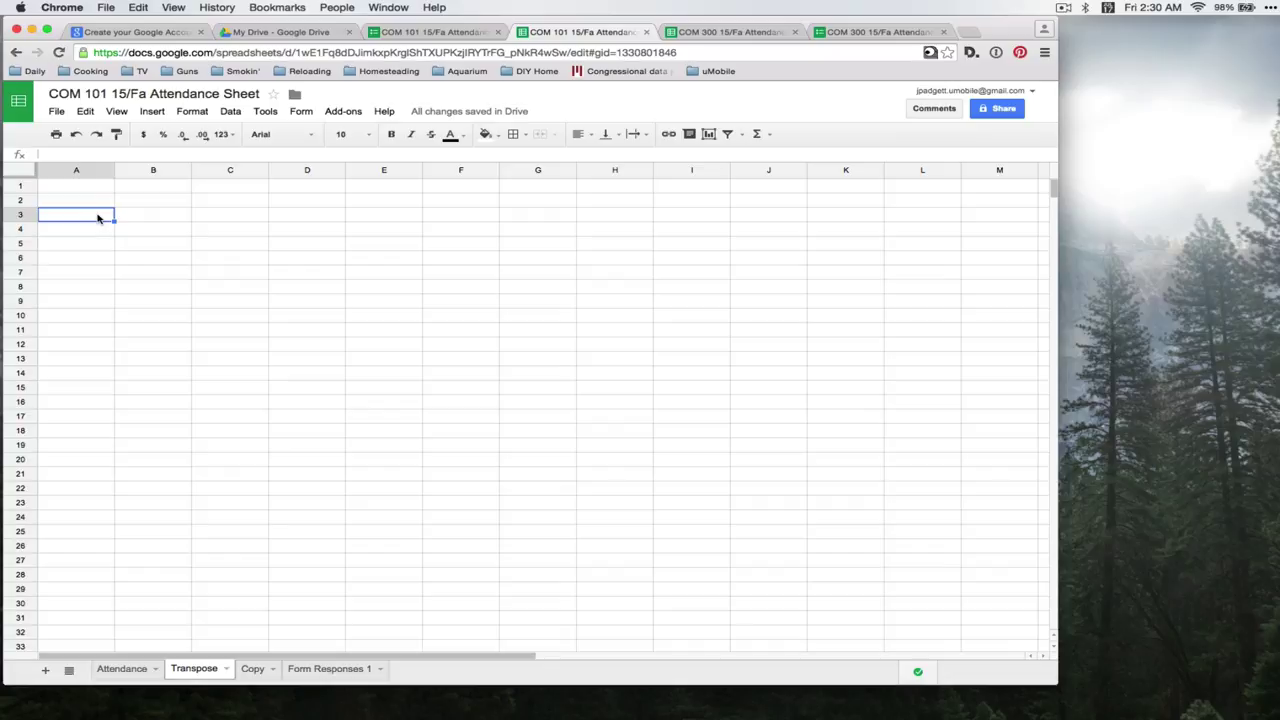
text(=)
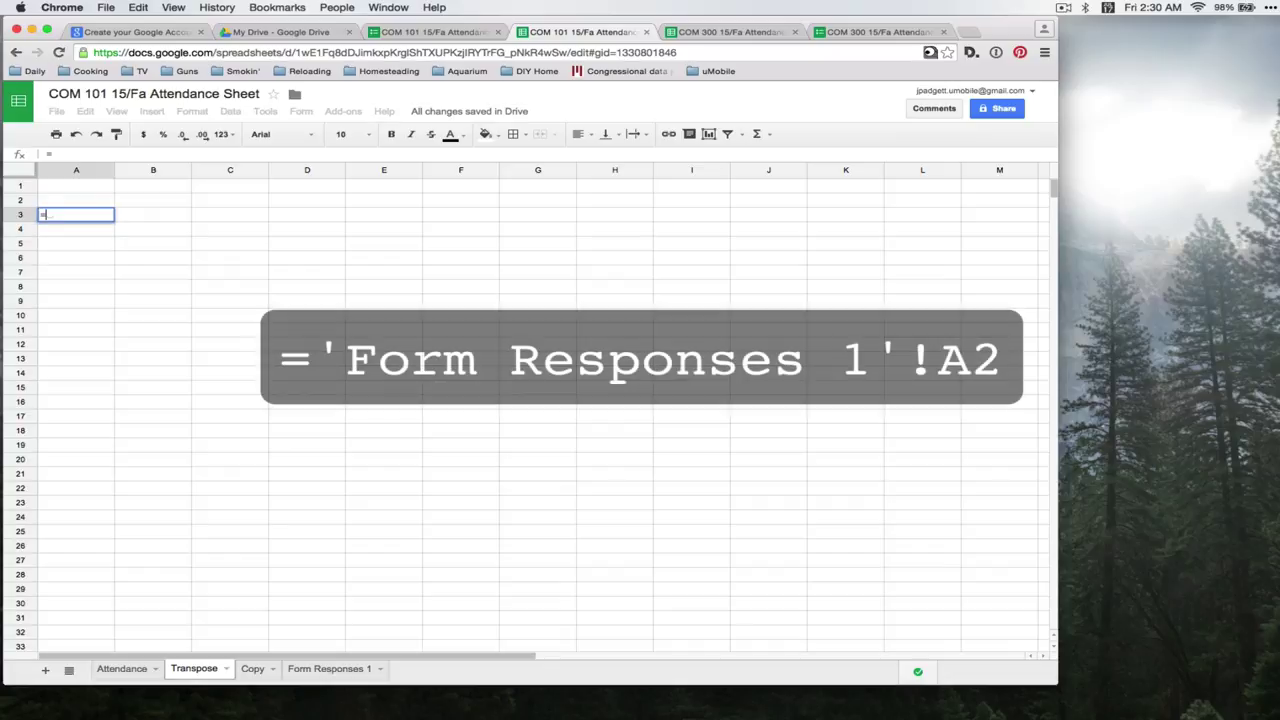
click(302, 669)
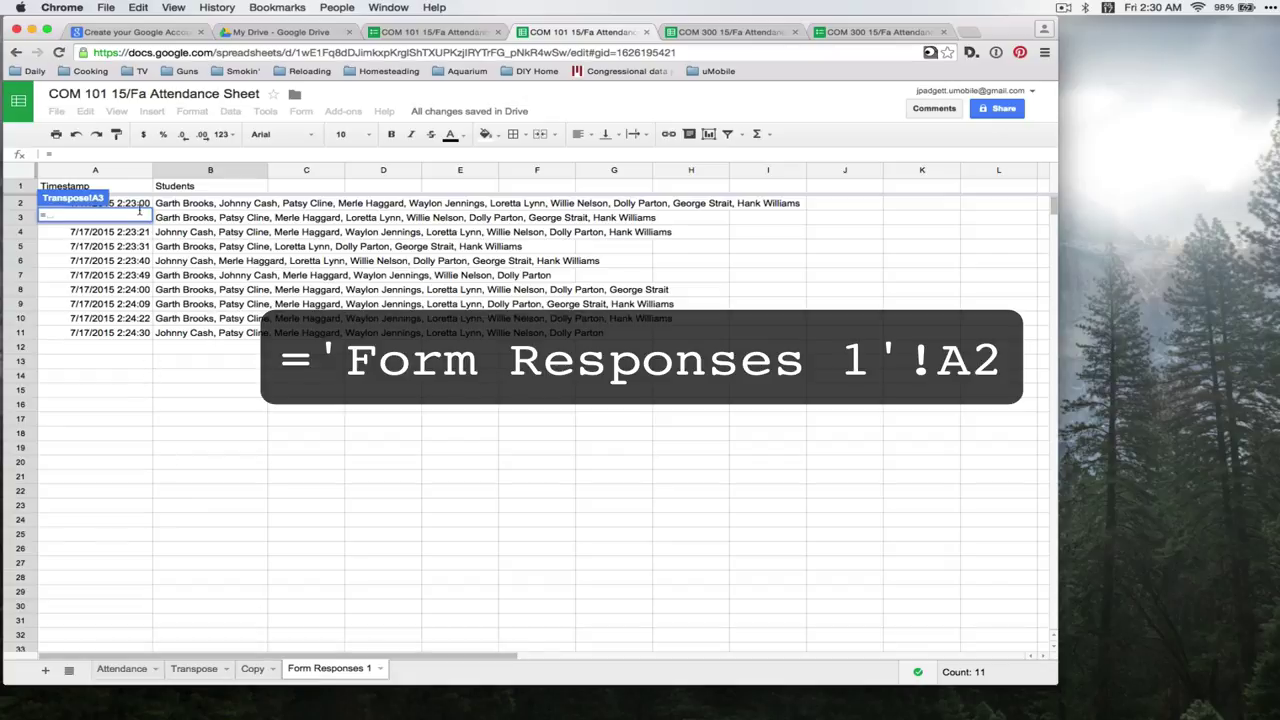
click(137, 206)
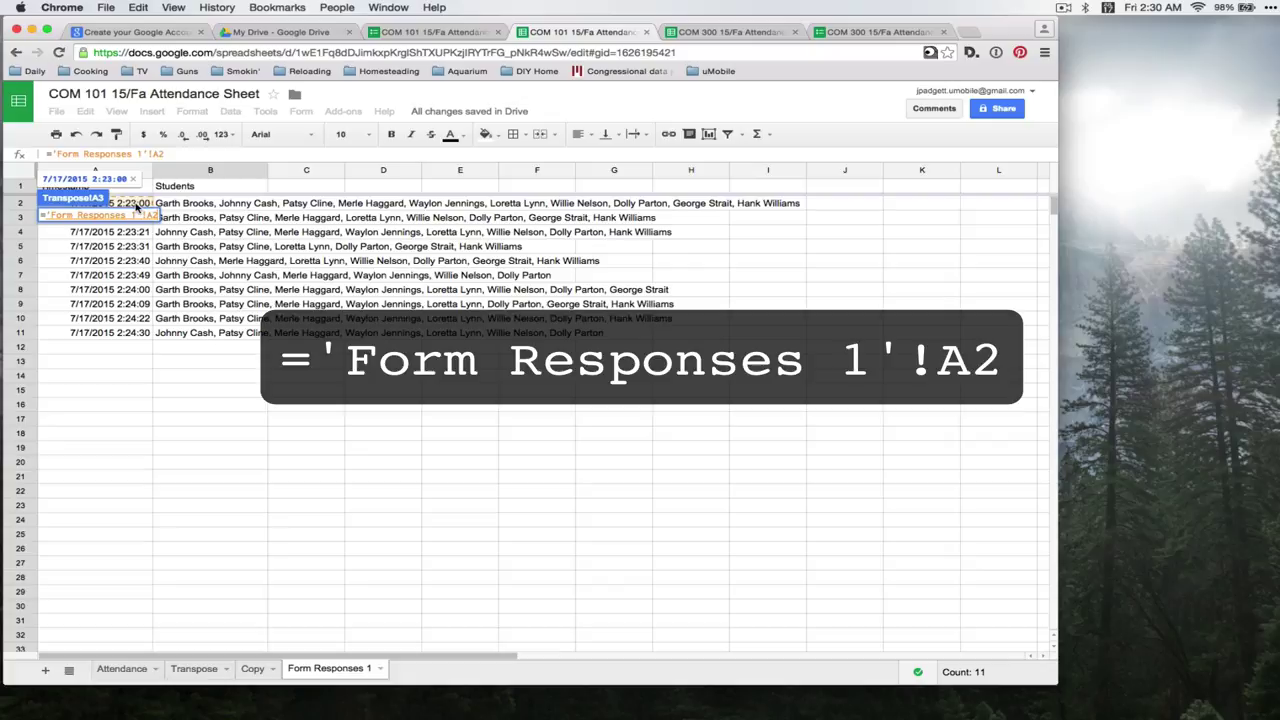
key(Return)
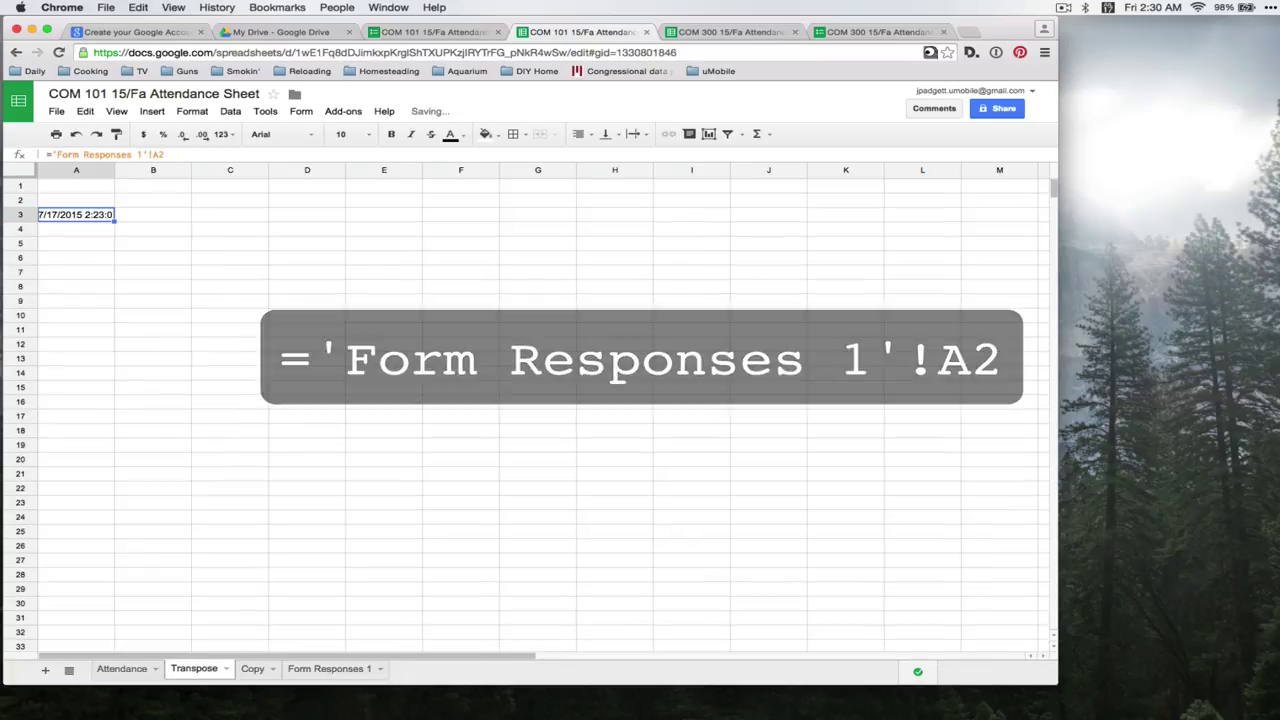
drag(115, 220, 74, 452)
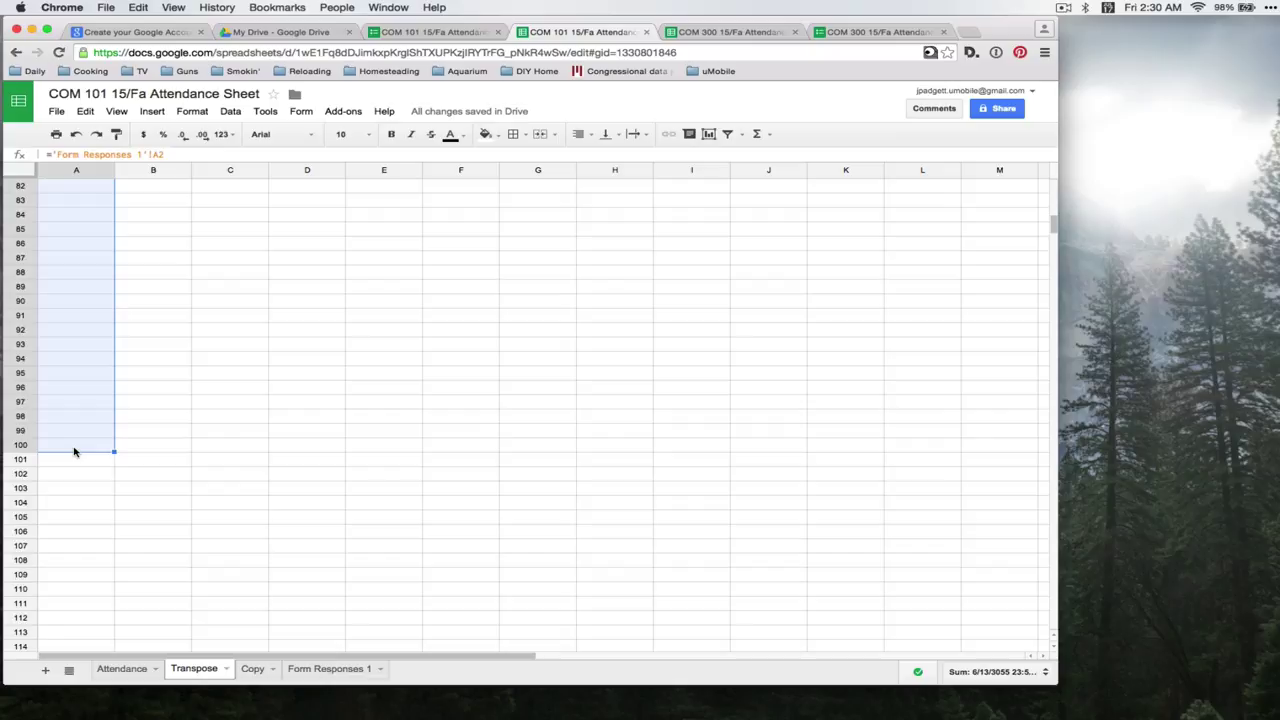
scroll(73, 452, up, 20)
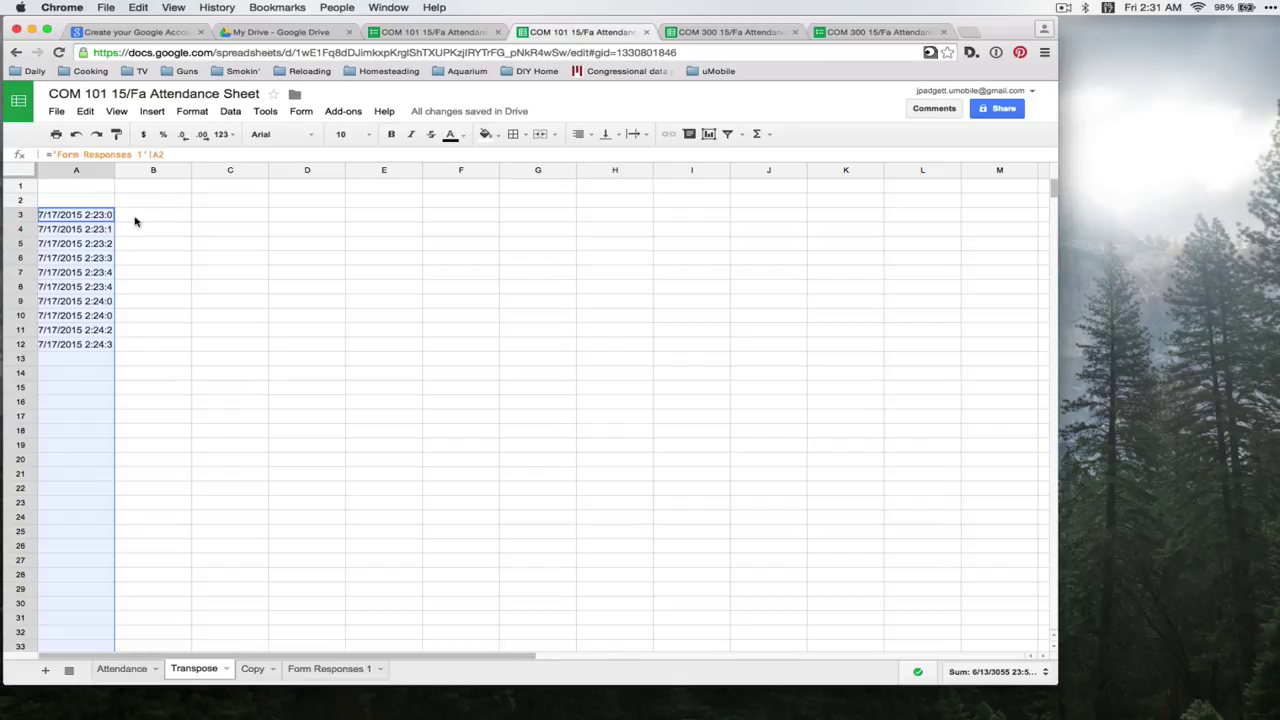
Step: Enter =transpose(Attendance!B2:B10) in cell B1 of the Transpose sheet to lay the student names across row 1
click(166, 191)
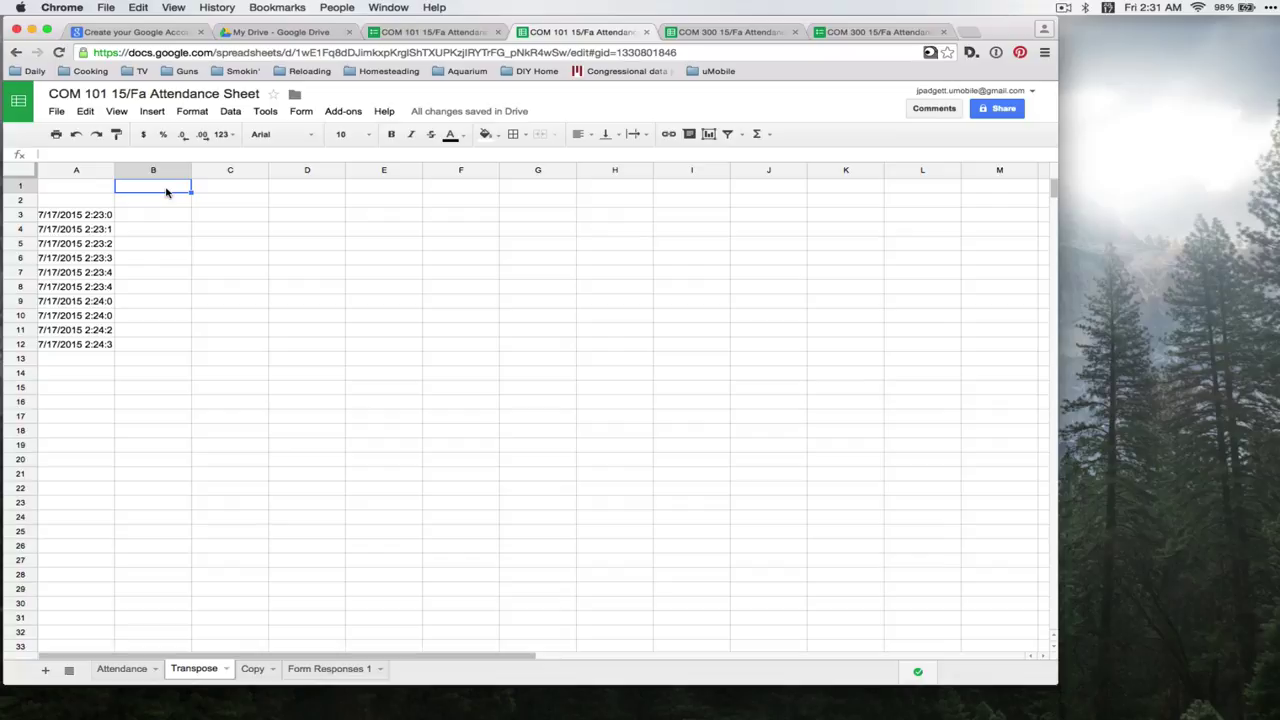
text(=tr)
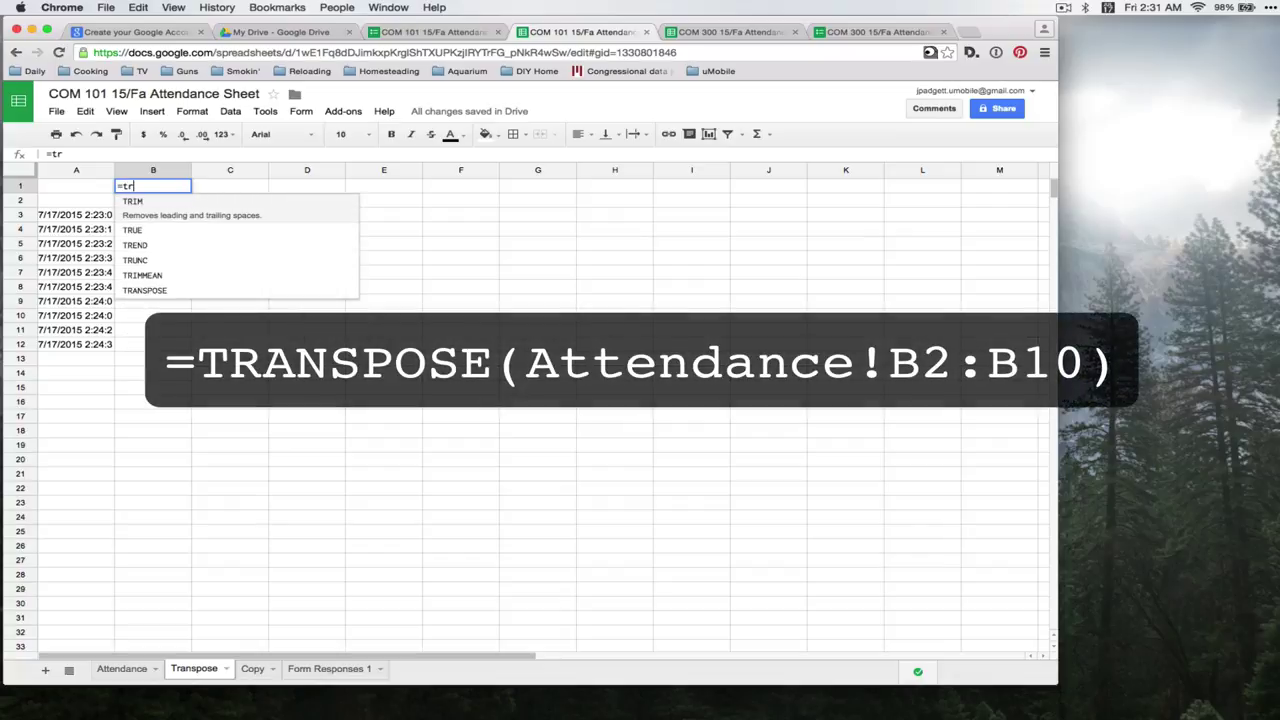
text(ans)
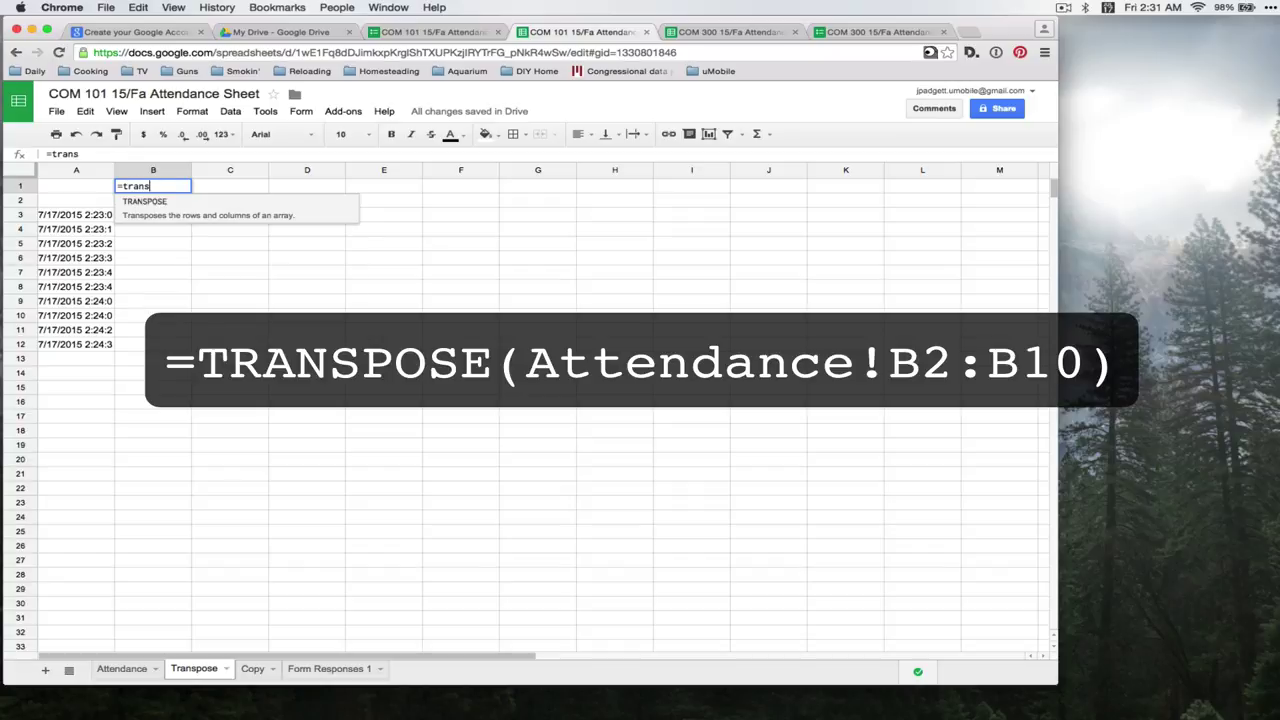
text(pose()
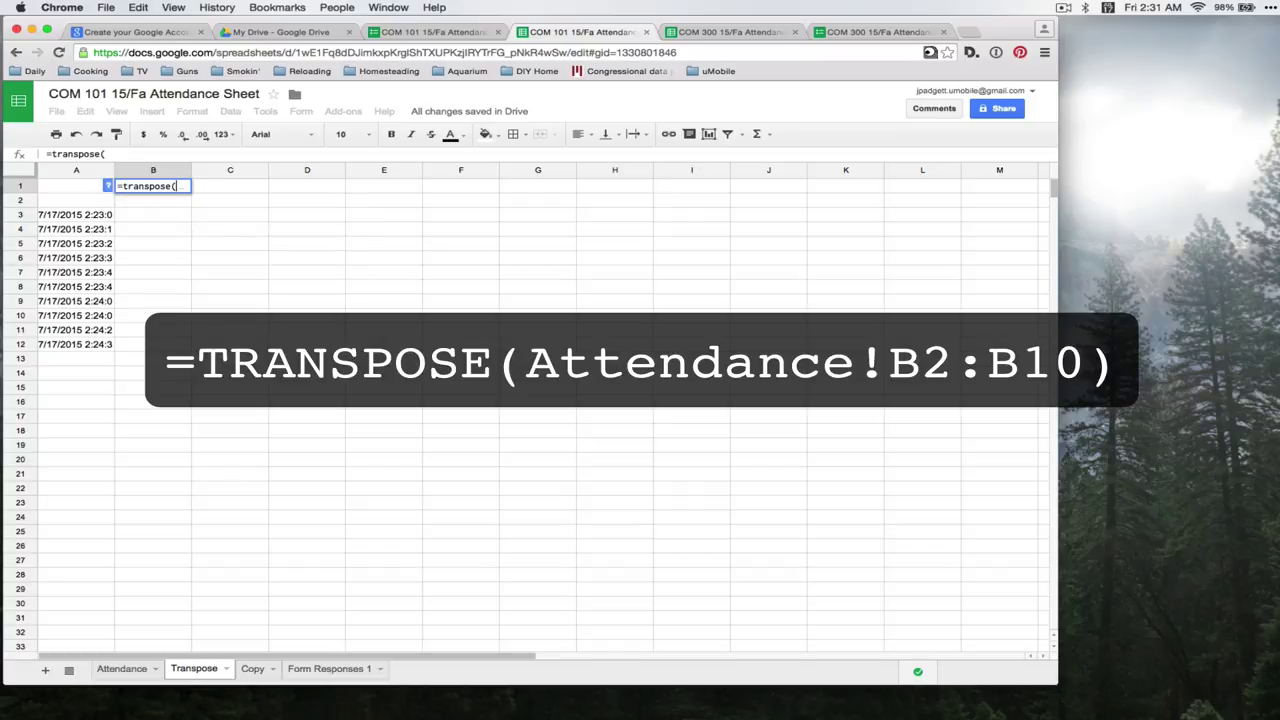
click(121, 669)
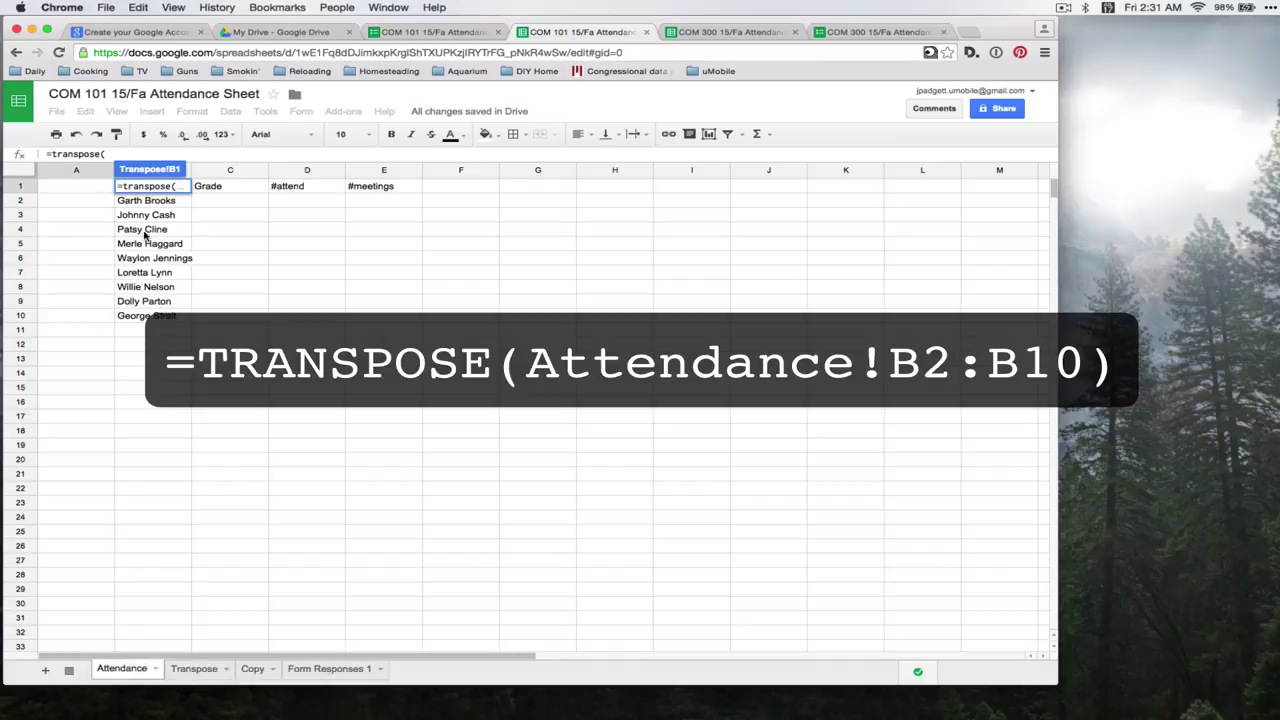
click(170, 202)
drag(171, 204, 172, 316)
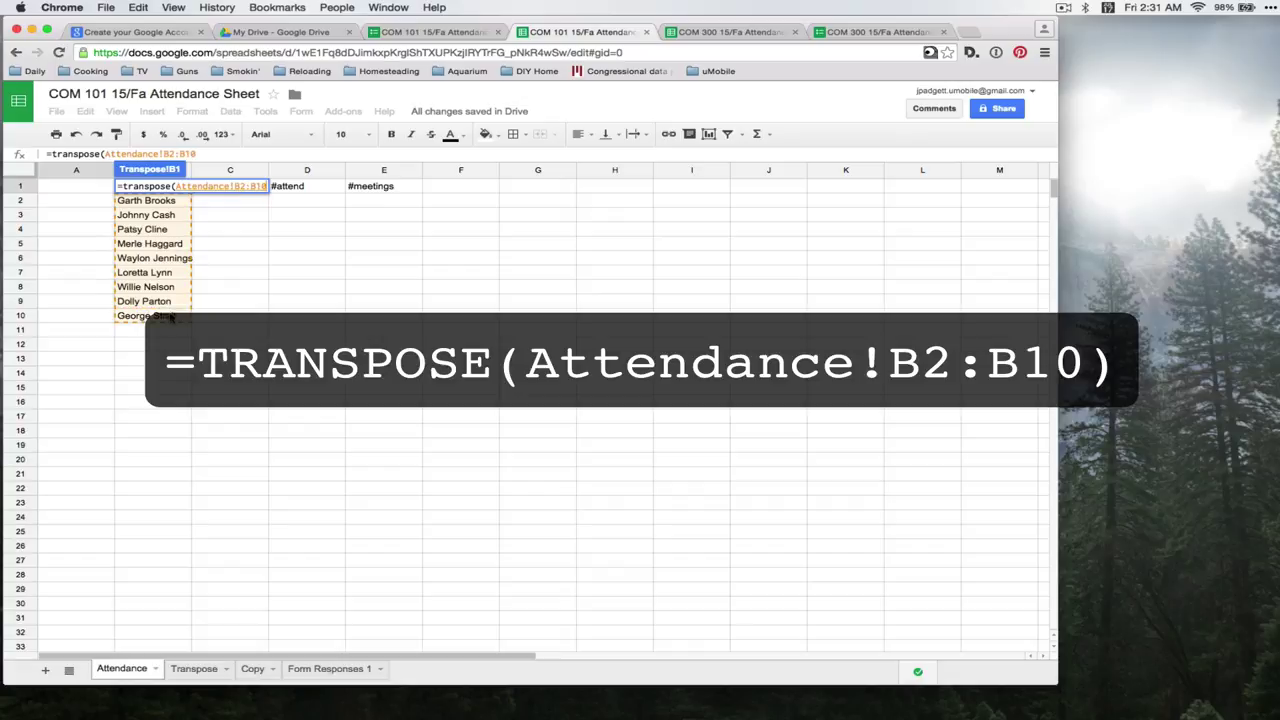
text())
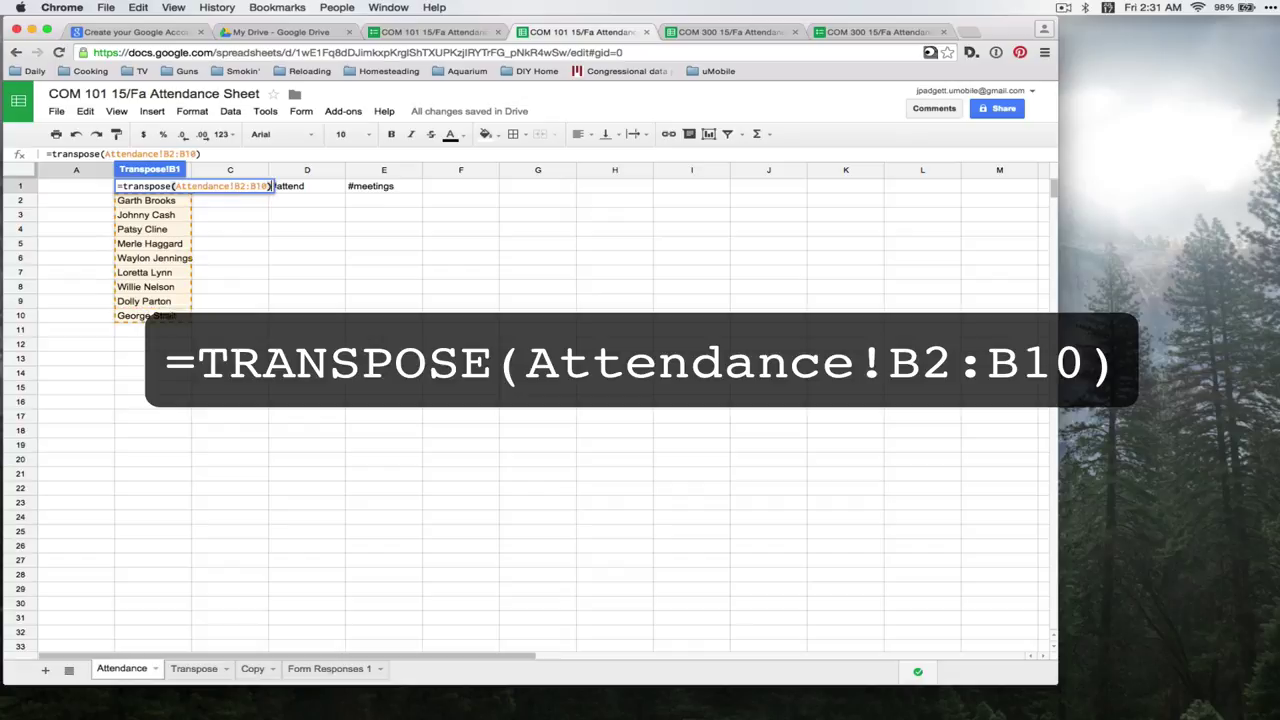
key(Return)
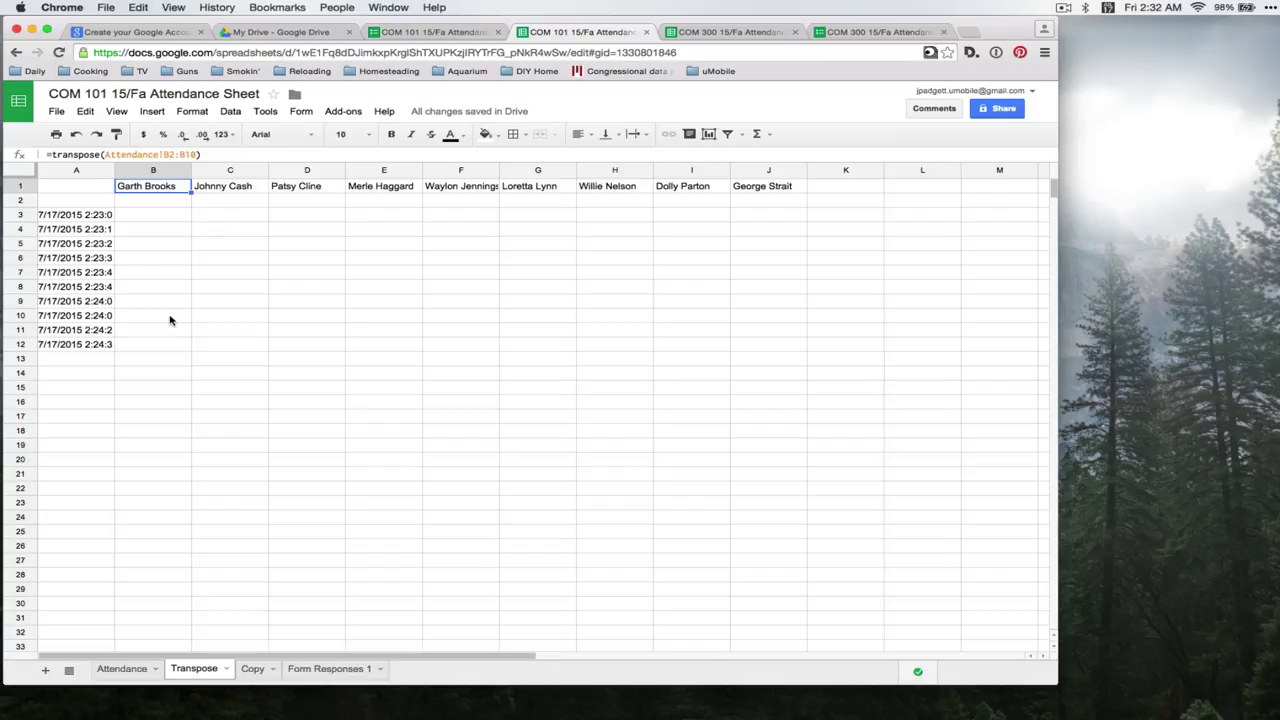
Step: Enter =iferror(if(find(B1,Copy!B2),"x")) in cell B3 of the Transpose sheet to mark the first student's attendance
click(160, 218)
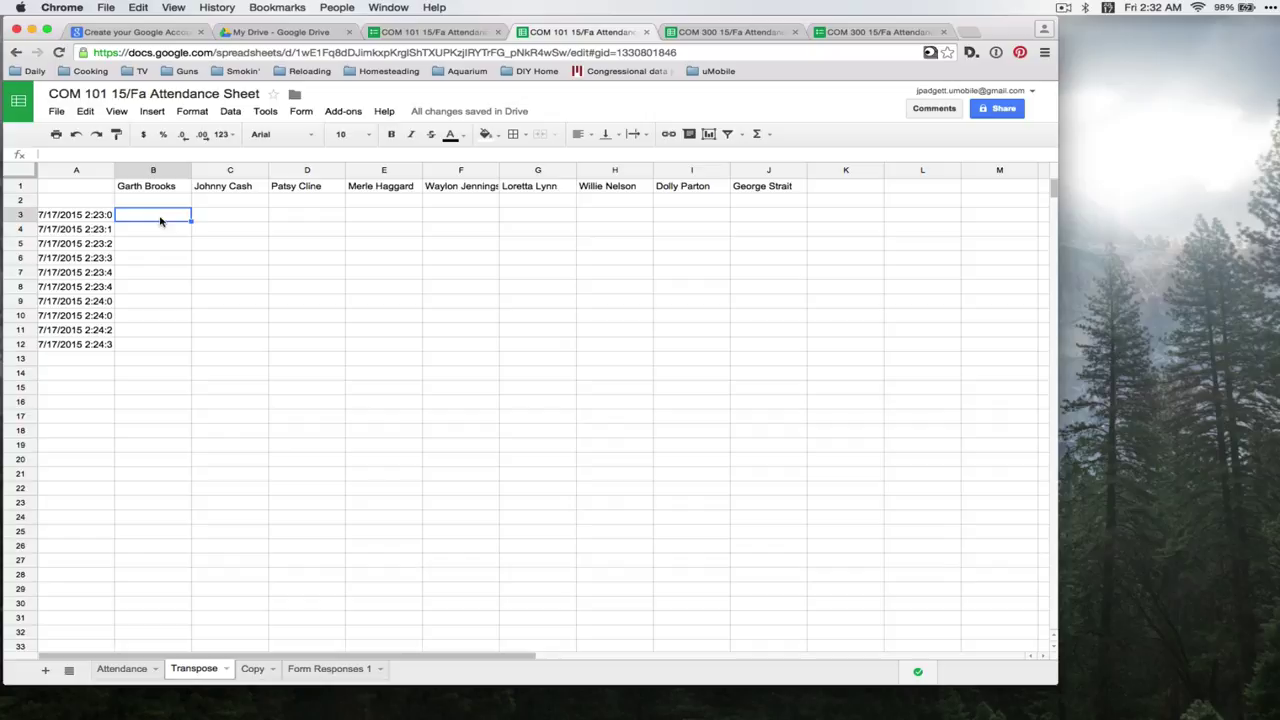
text(=ifer)
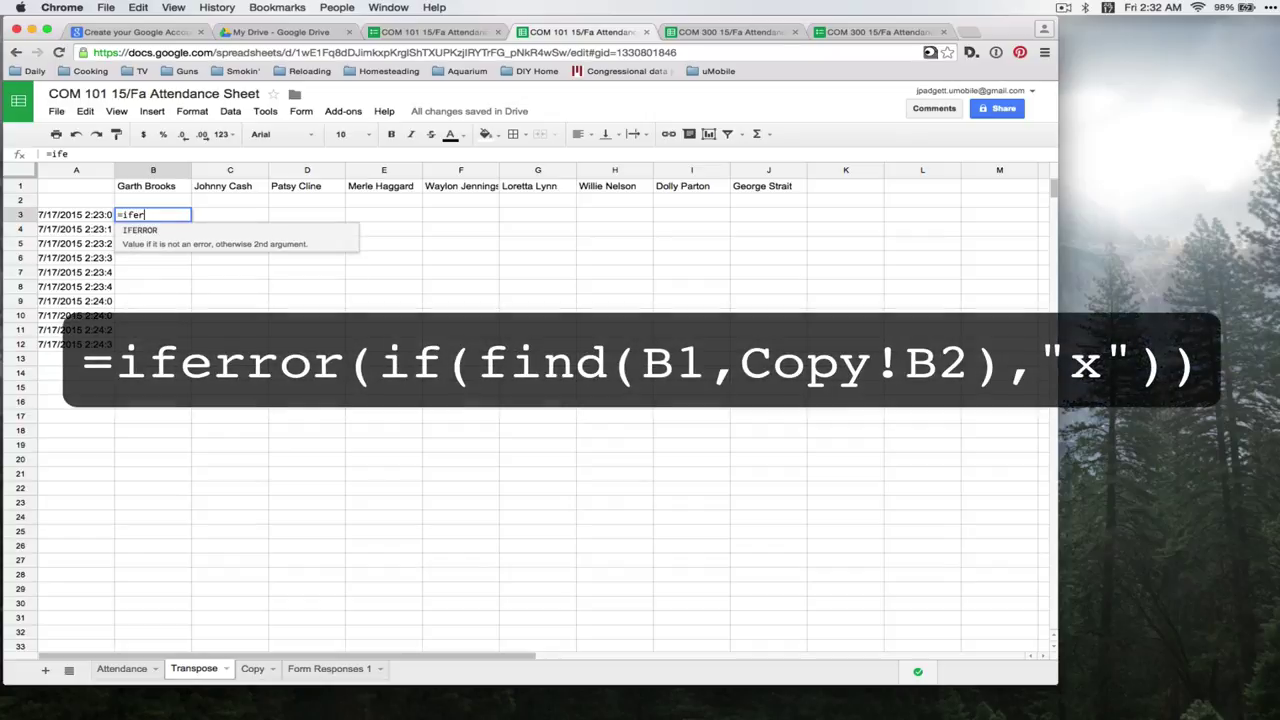
text(ror()
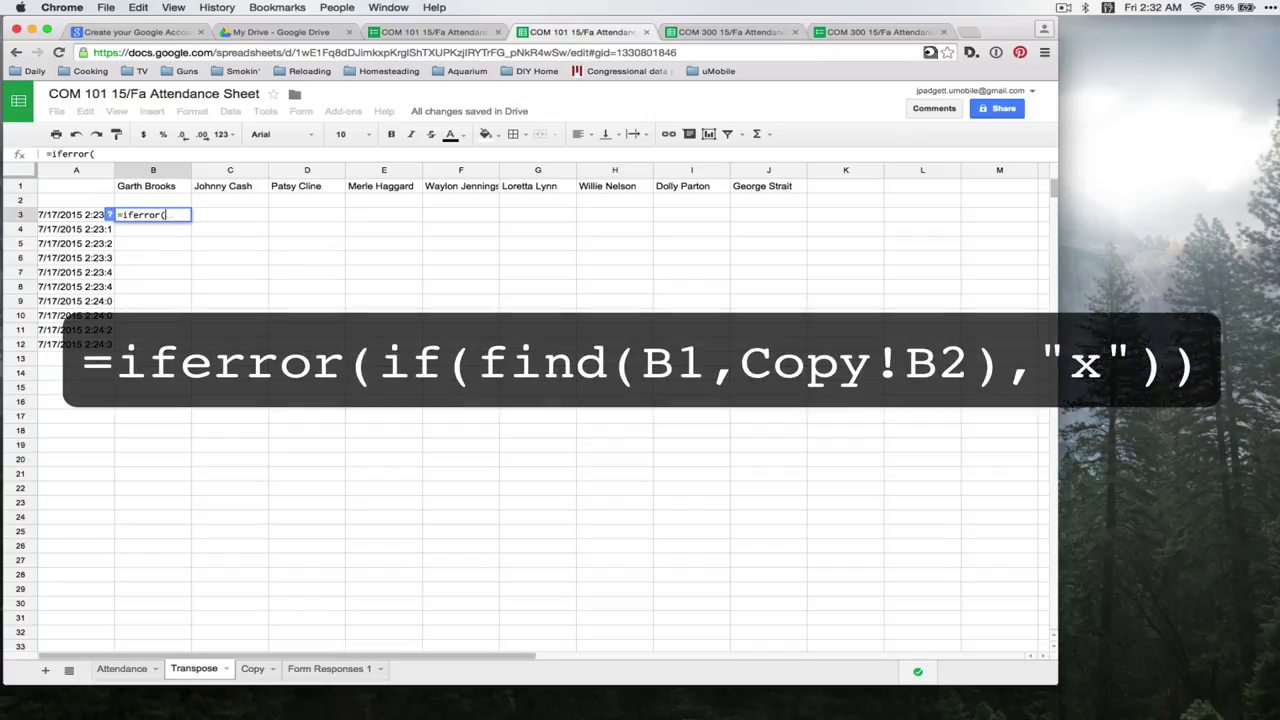
text(if)
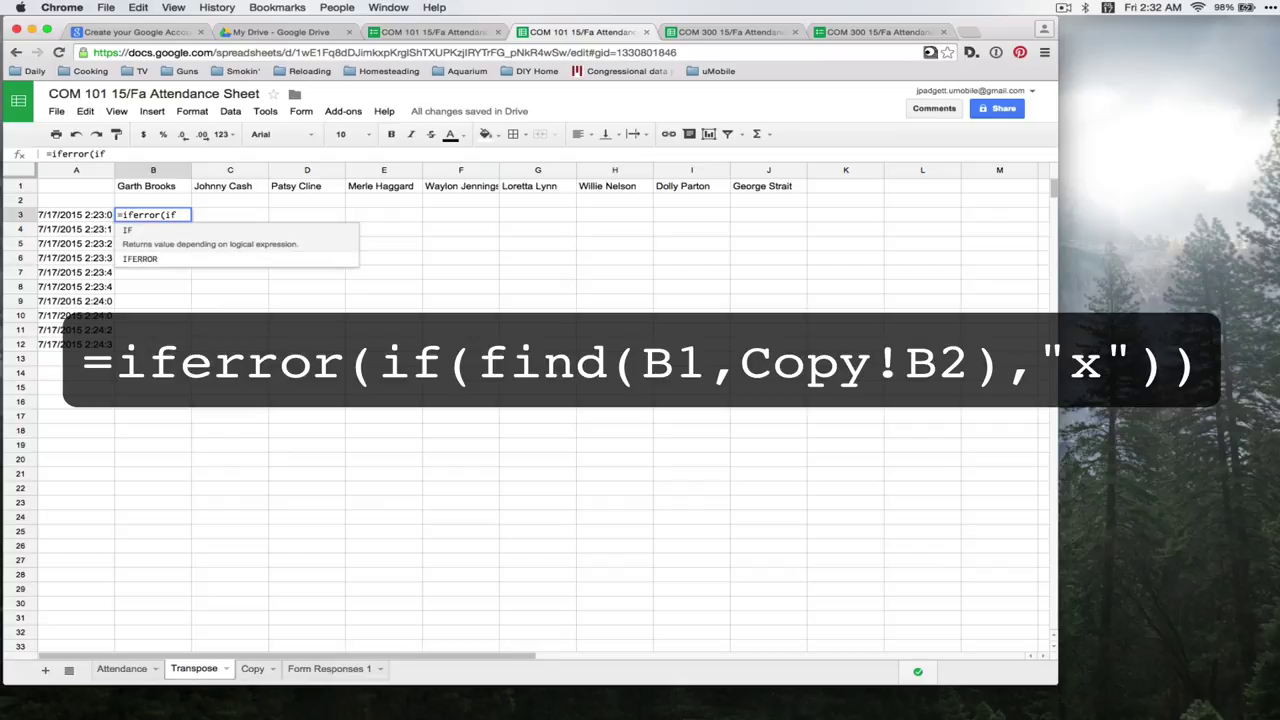
text(()
text(fin)
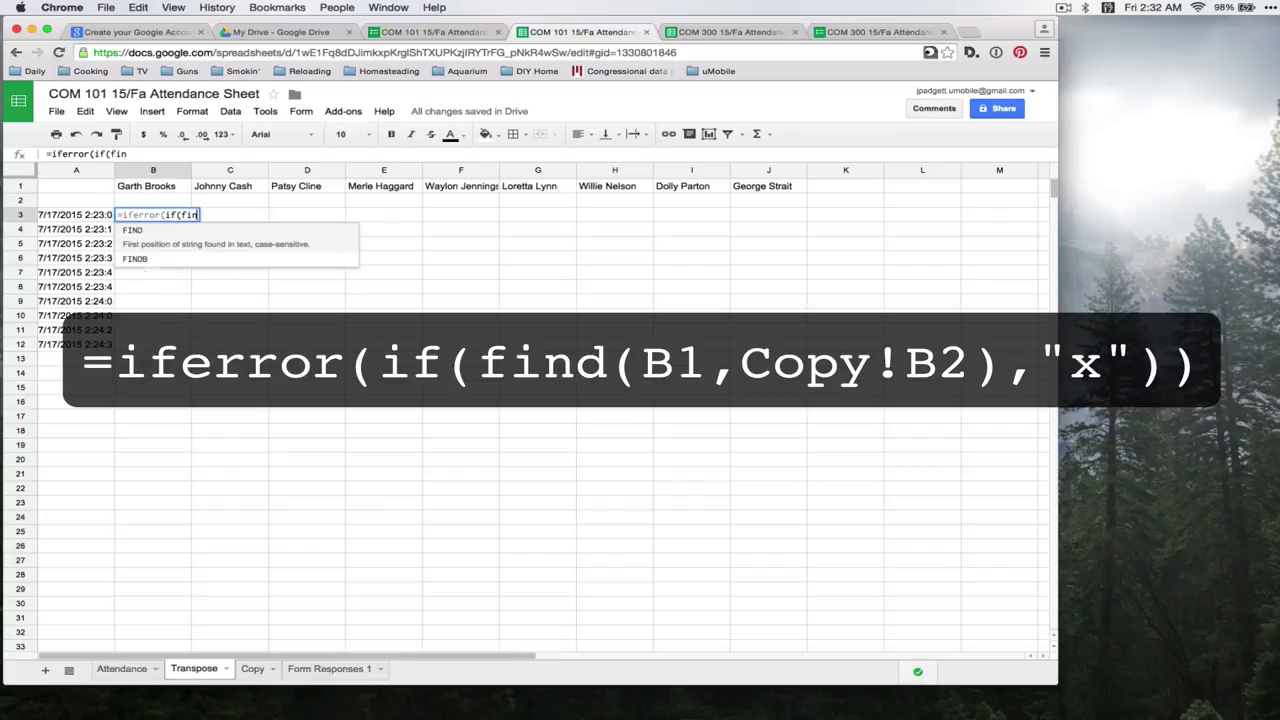
text(d()
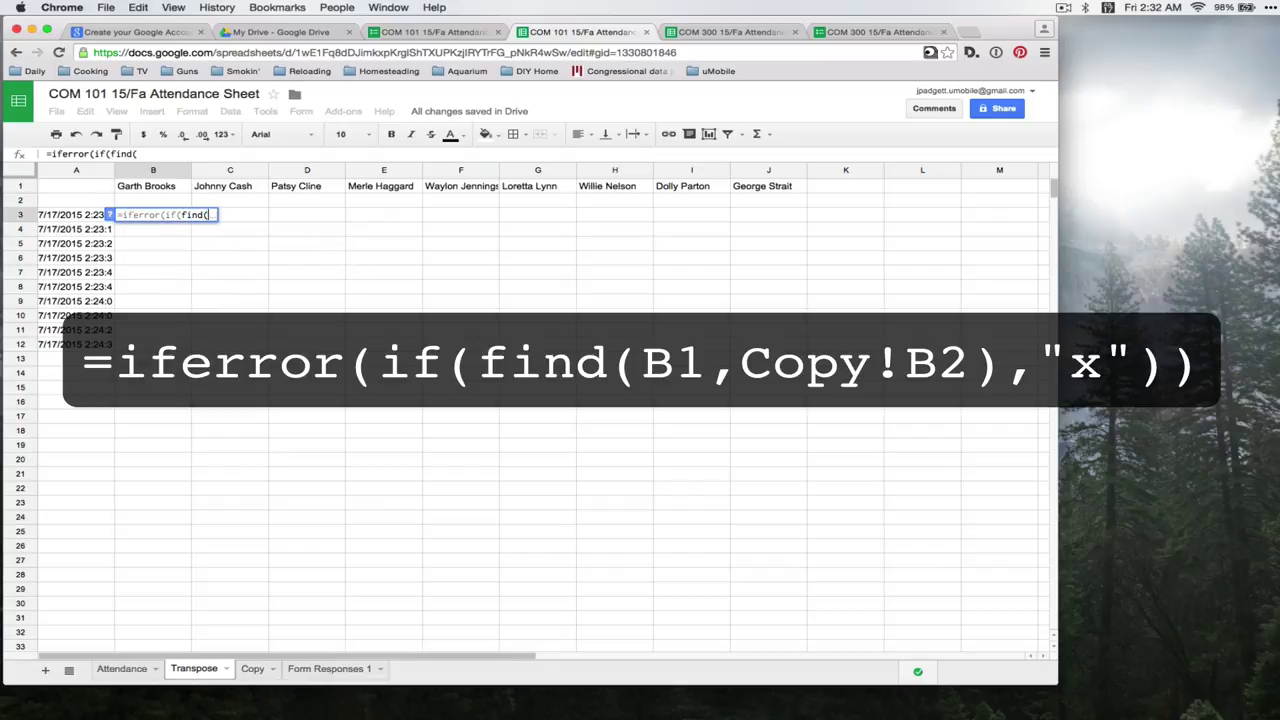
text(B1,)
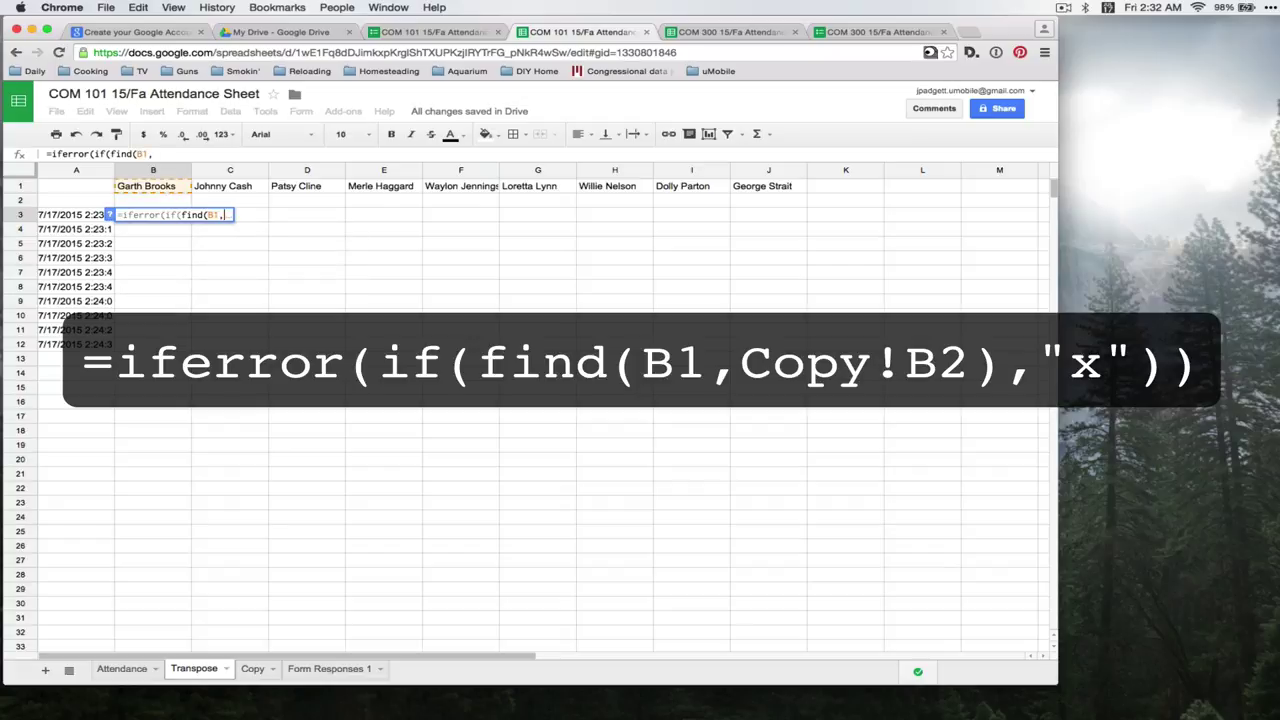
text(Copy)
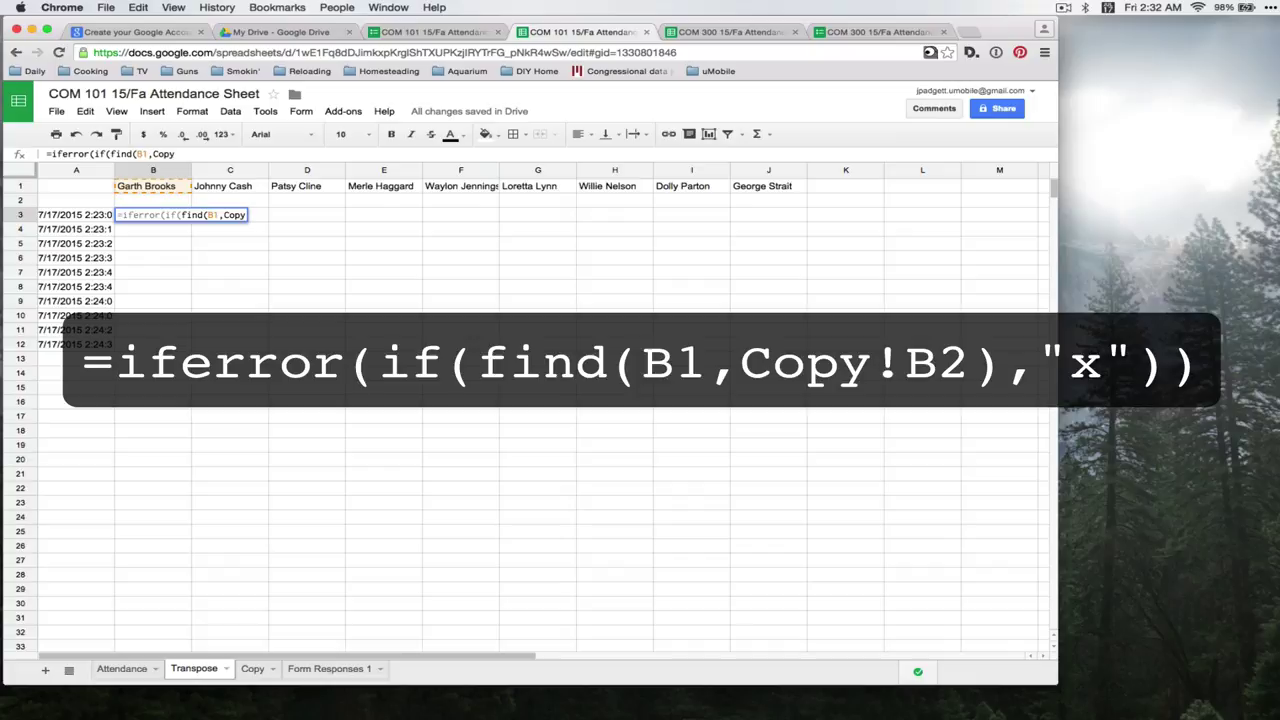
text(!B2,)
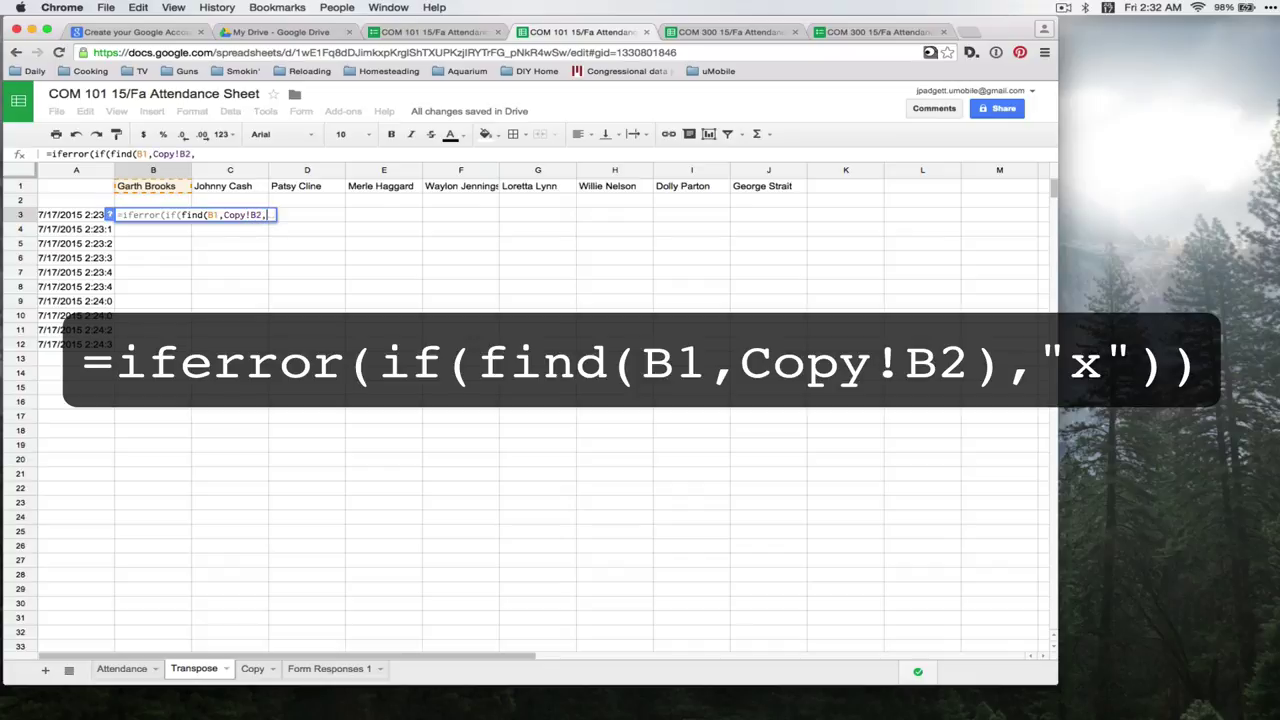
text(")
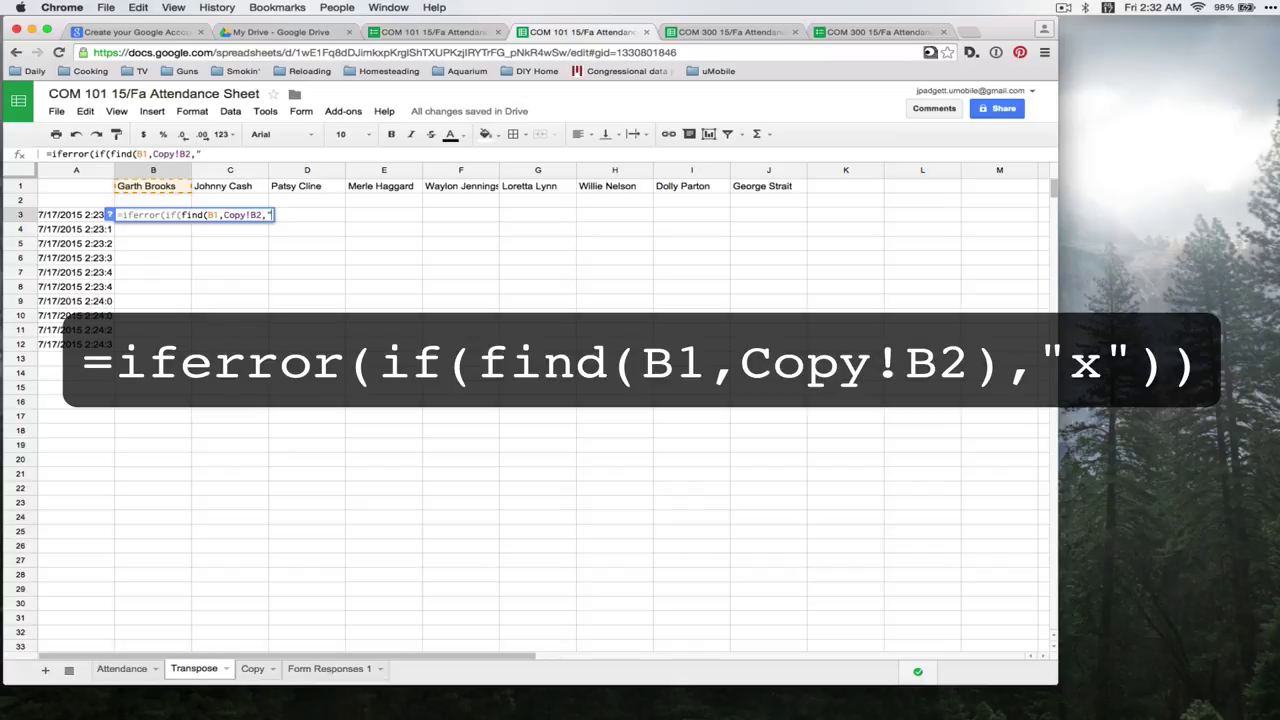
text(x")))
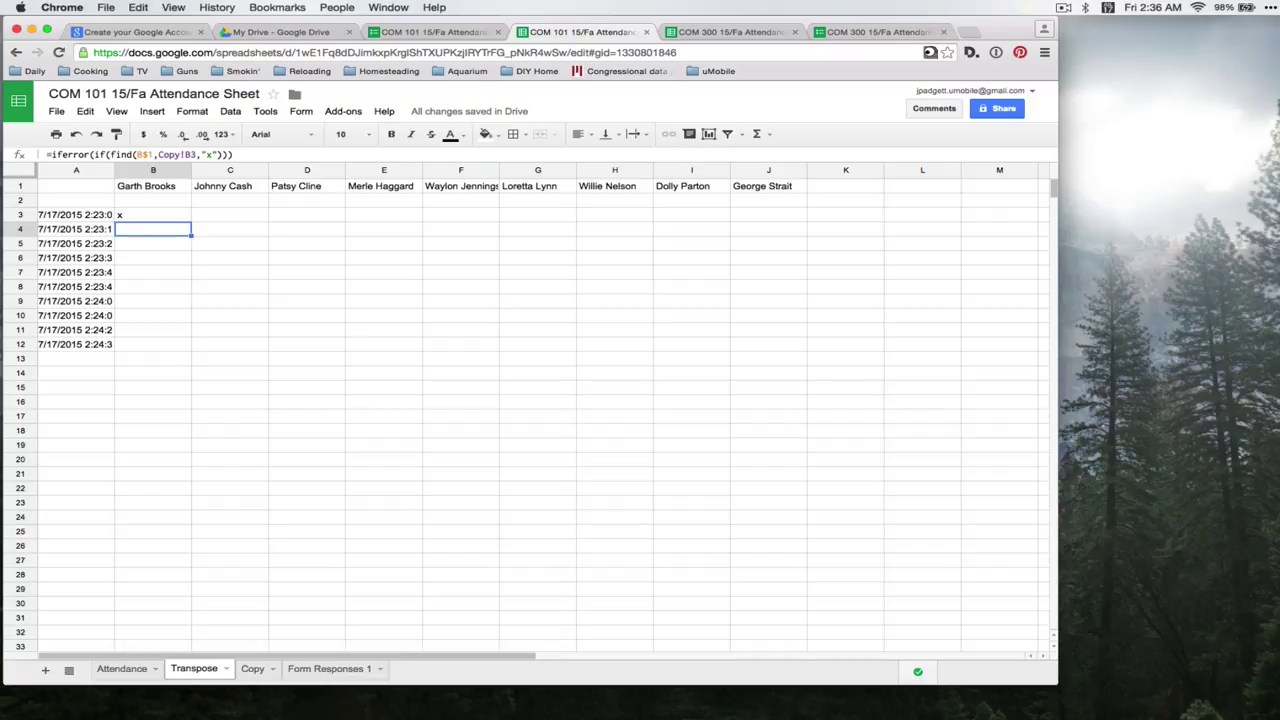
Step: Lock the references in the B3 formula so it reads =iferror(if(find(B$1,Copy!$B2),"x"))
click(153, 214)
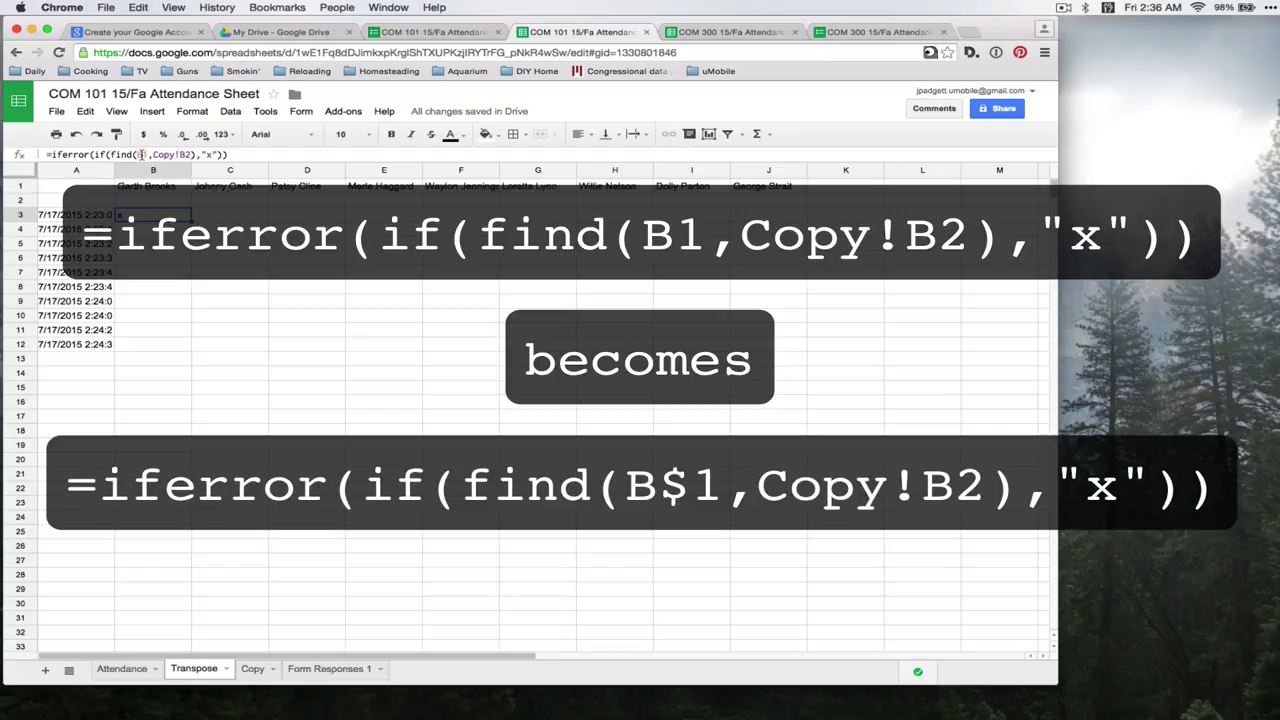
click(140, 154)
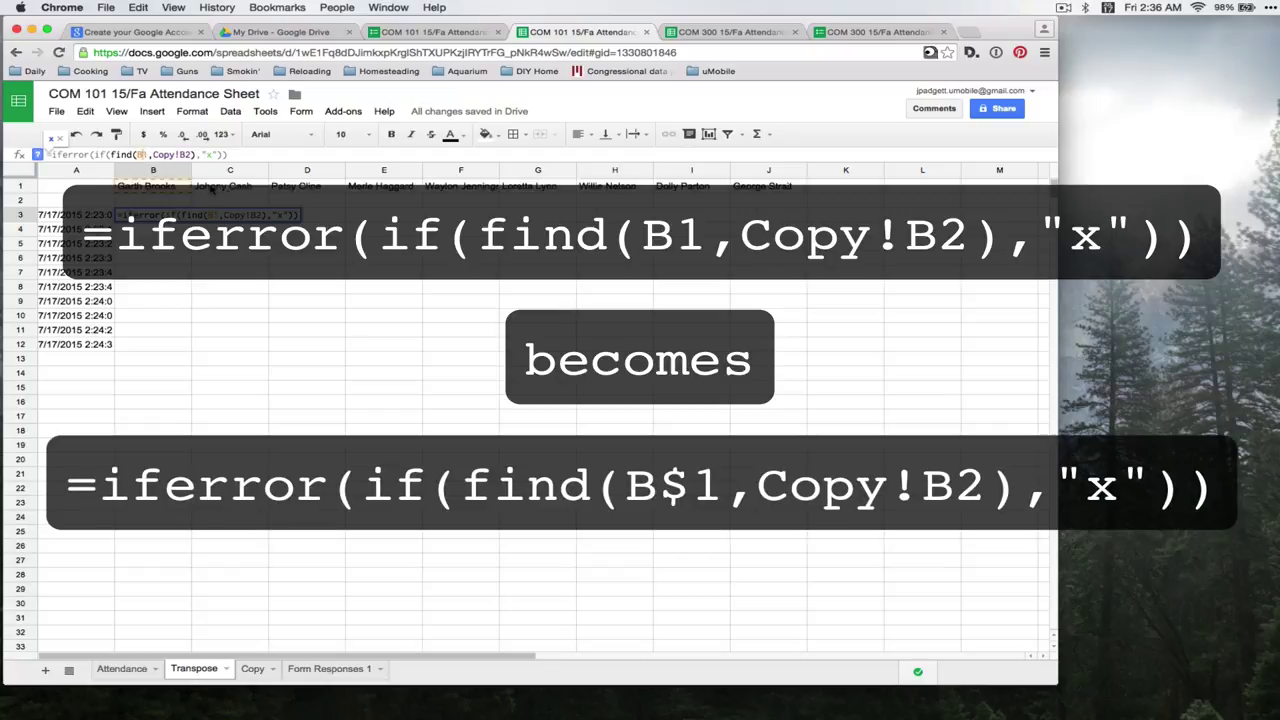
text($)
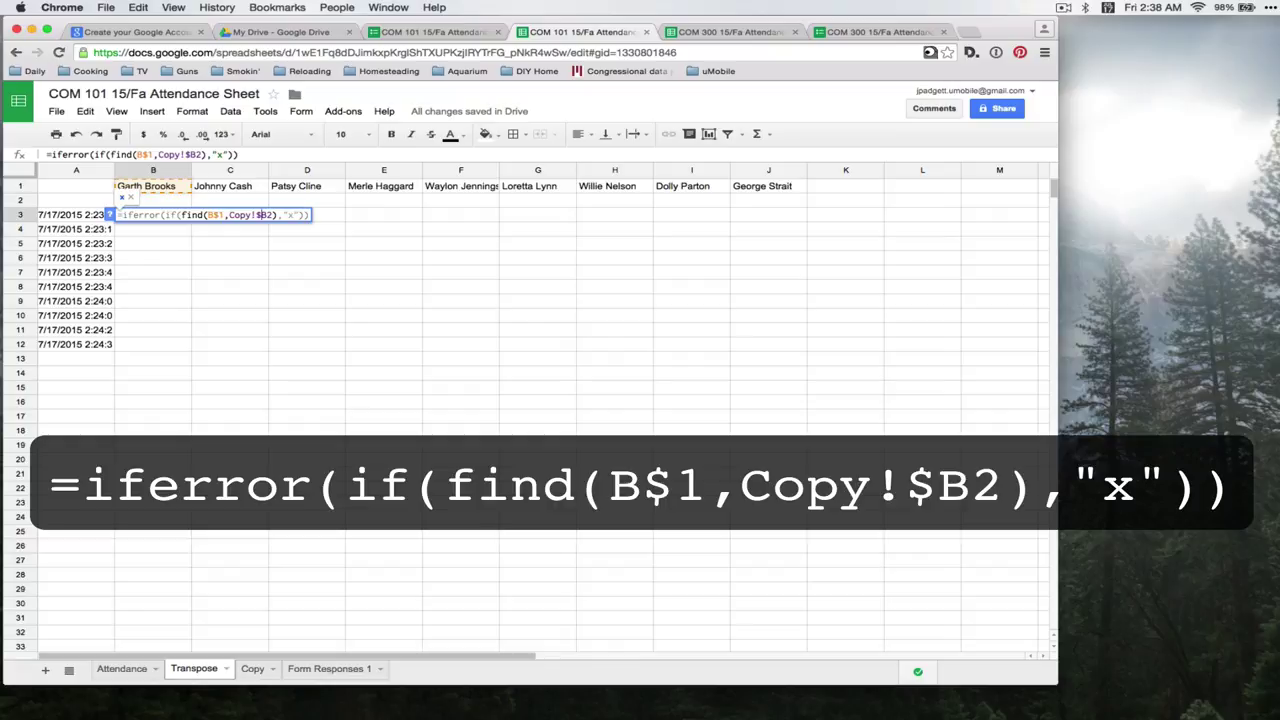
key(Return)
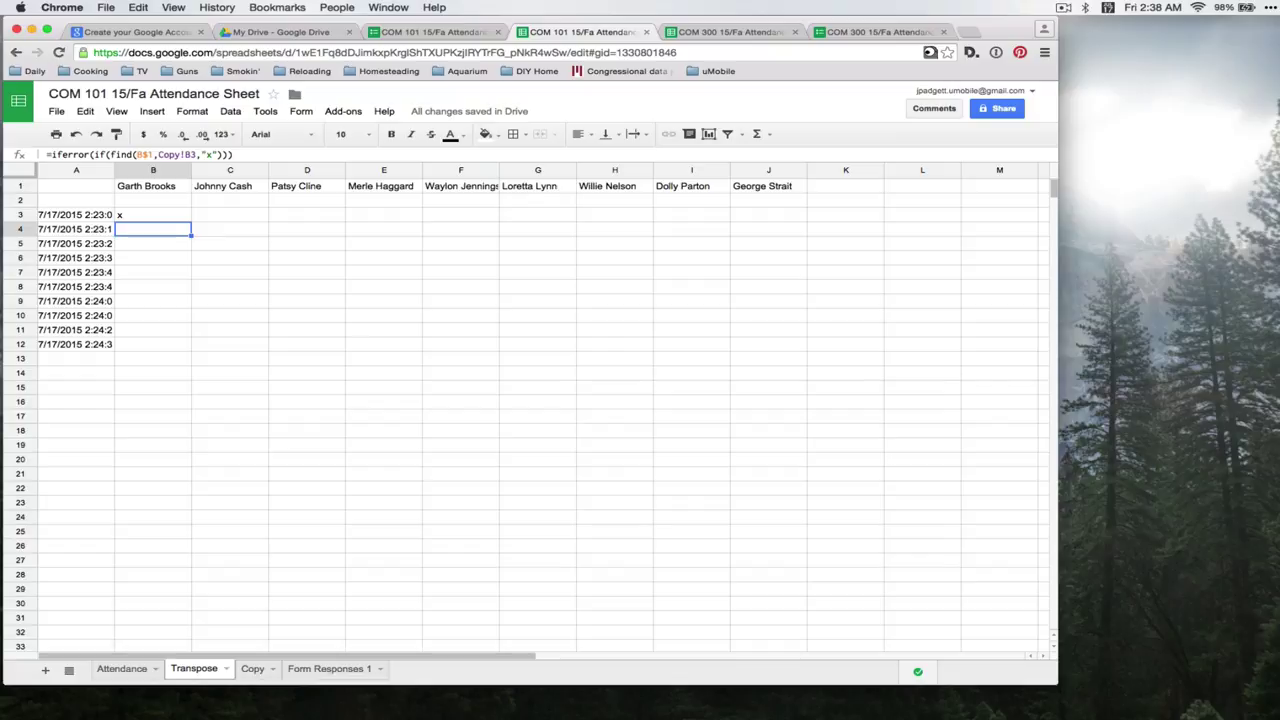
Step: Fill the B3 attendance formula across to column J and down to row 100 of the Transpose sheet
click(156, 219)
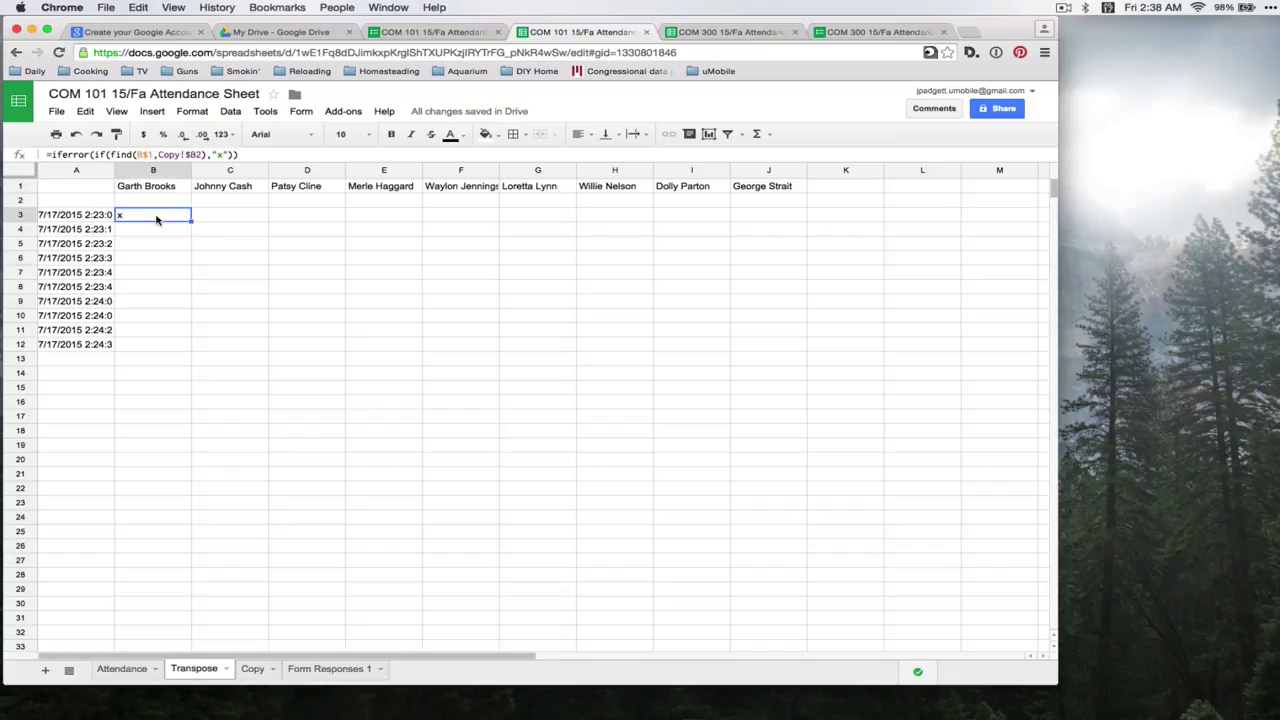
drag(191, 221, 774, 211)
drag(774, 211, 774, 211)
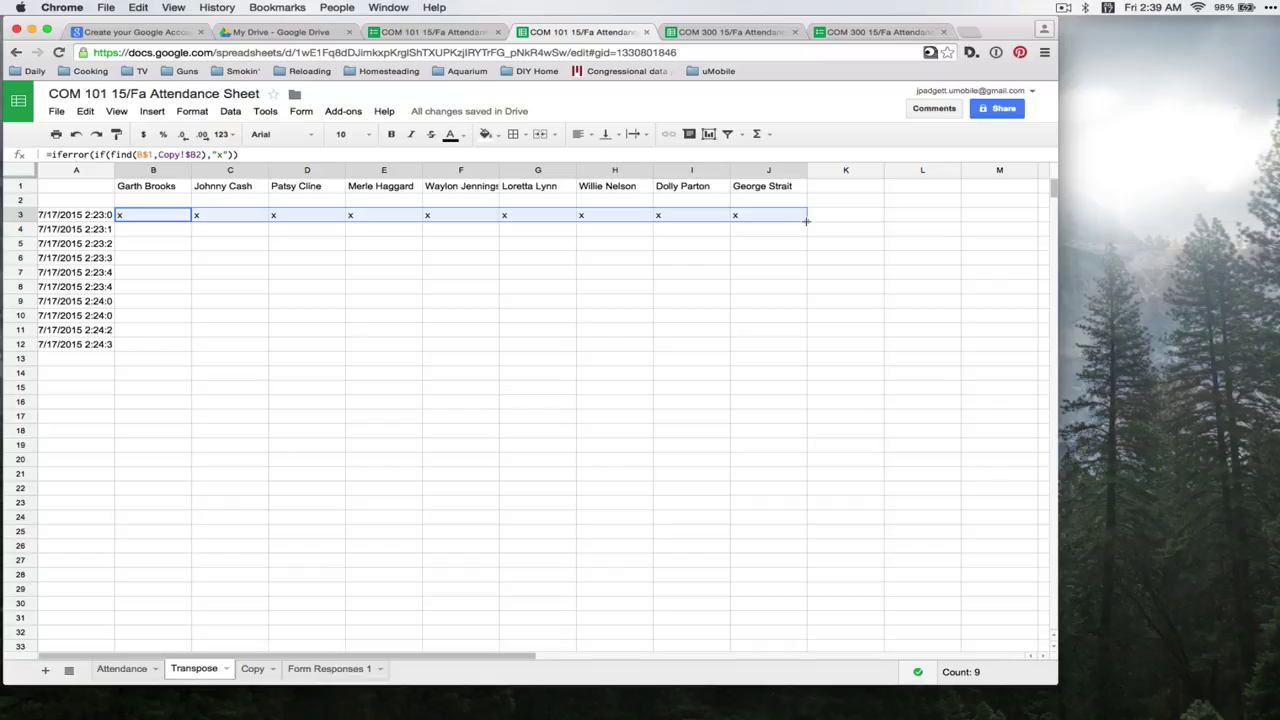
drag(806, 221, 771, 563)
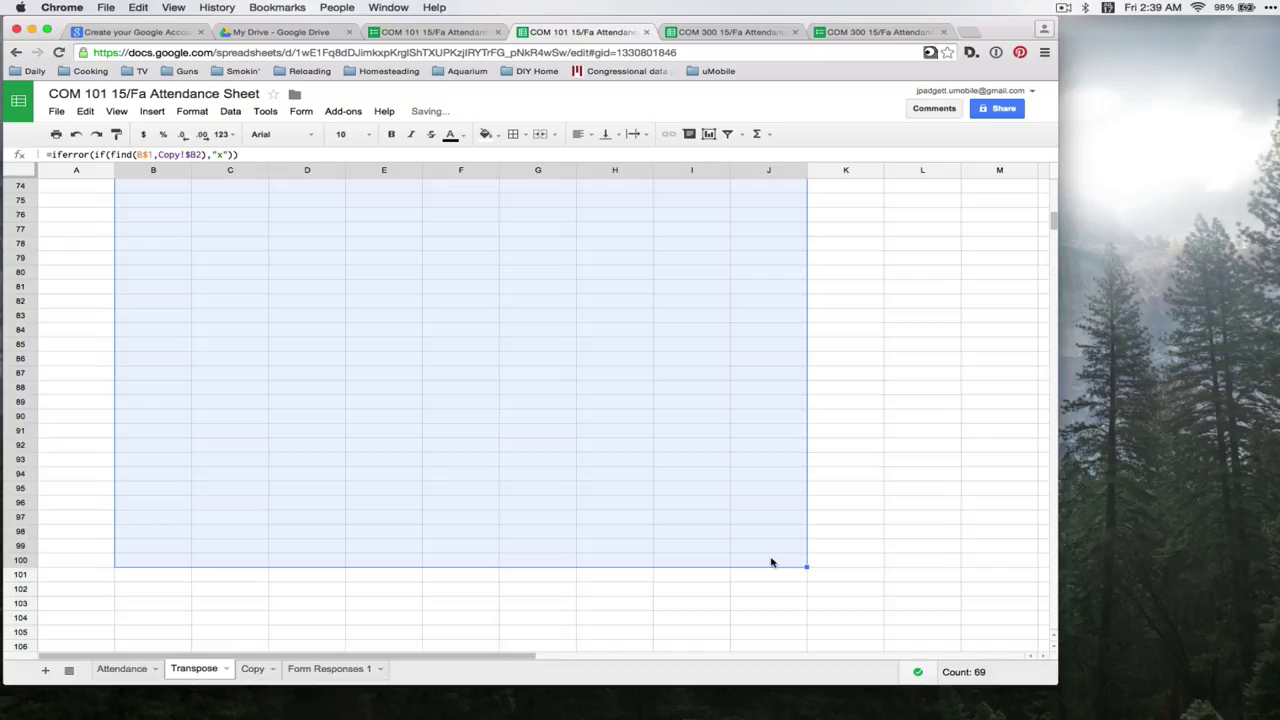
scroll(770, 564, up, 20)
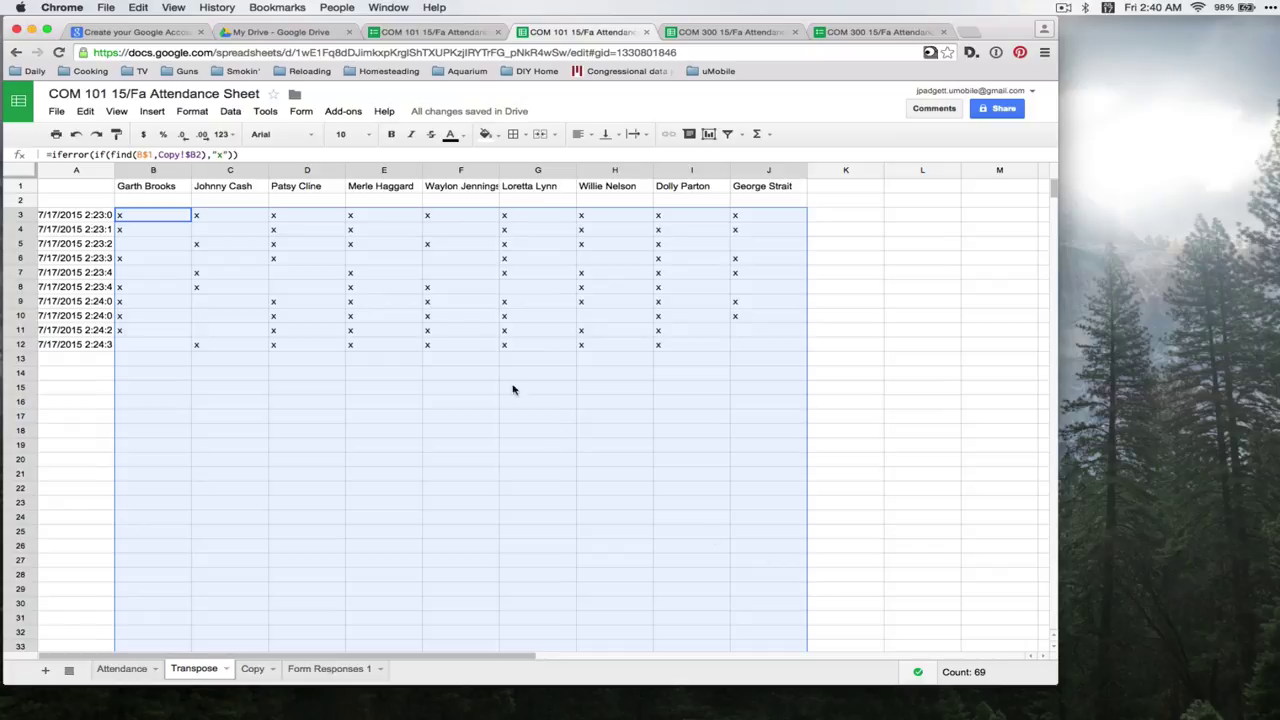
Step: Enter =COUNTA(B3:B) in cell B2 of the Transpose sheet and fill it across to J2
click(173, 203)
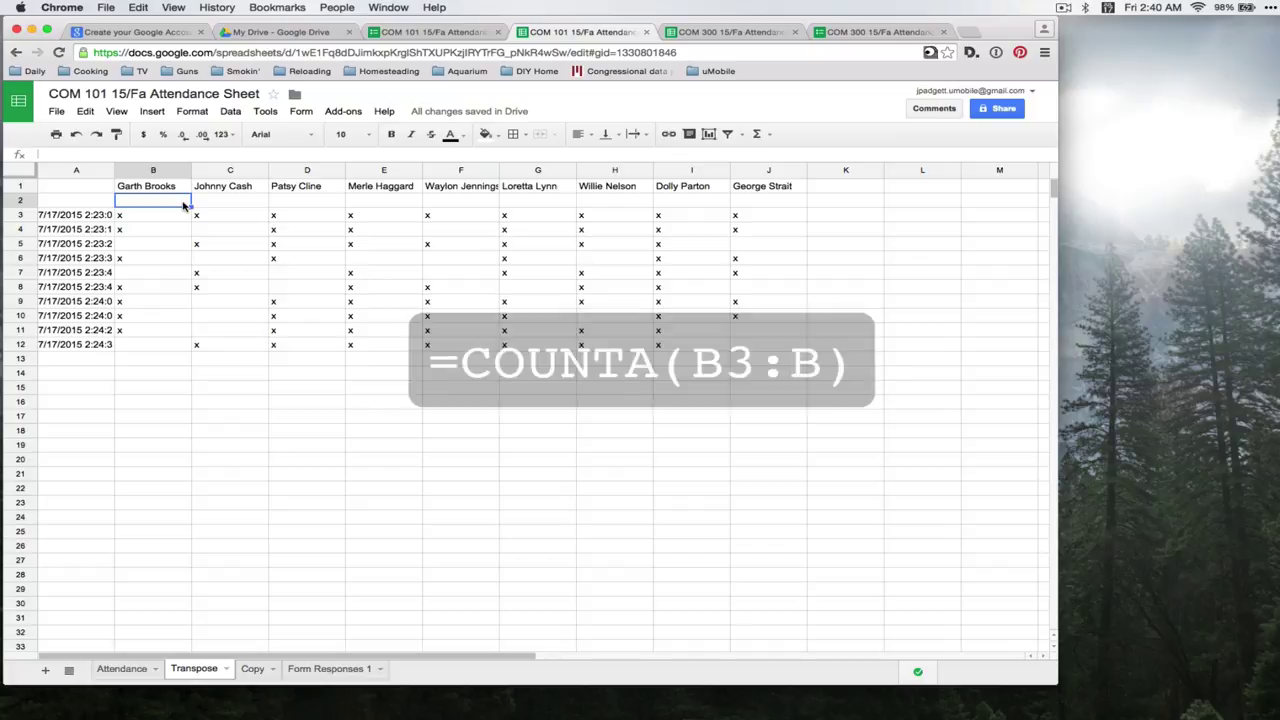
text(=COUN)
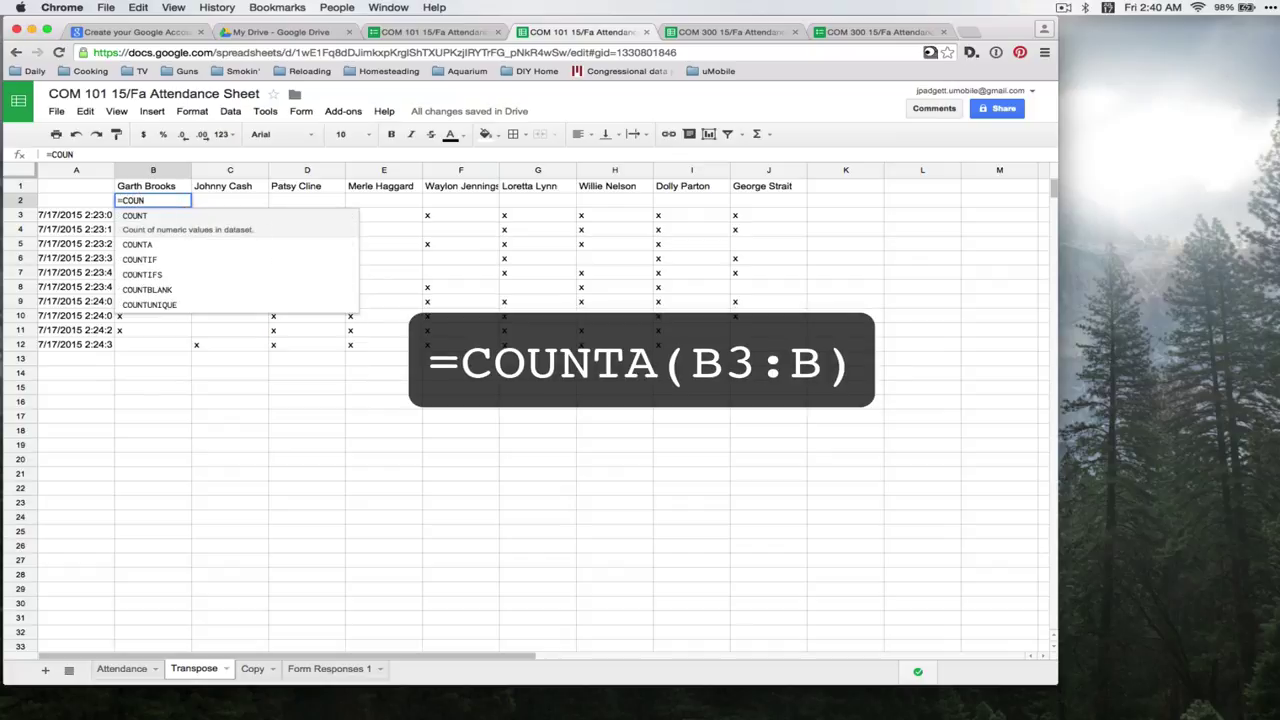
text(TA(B)
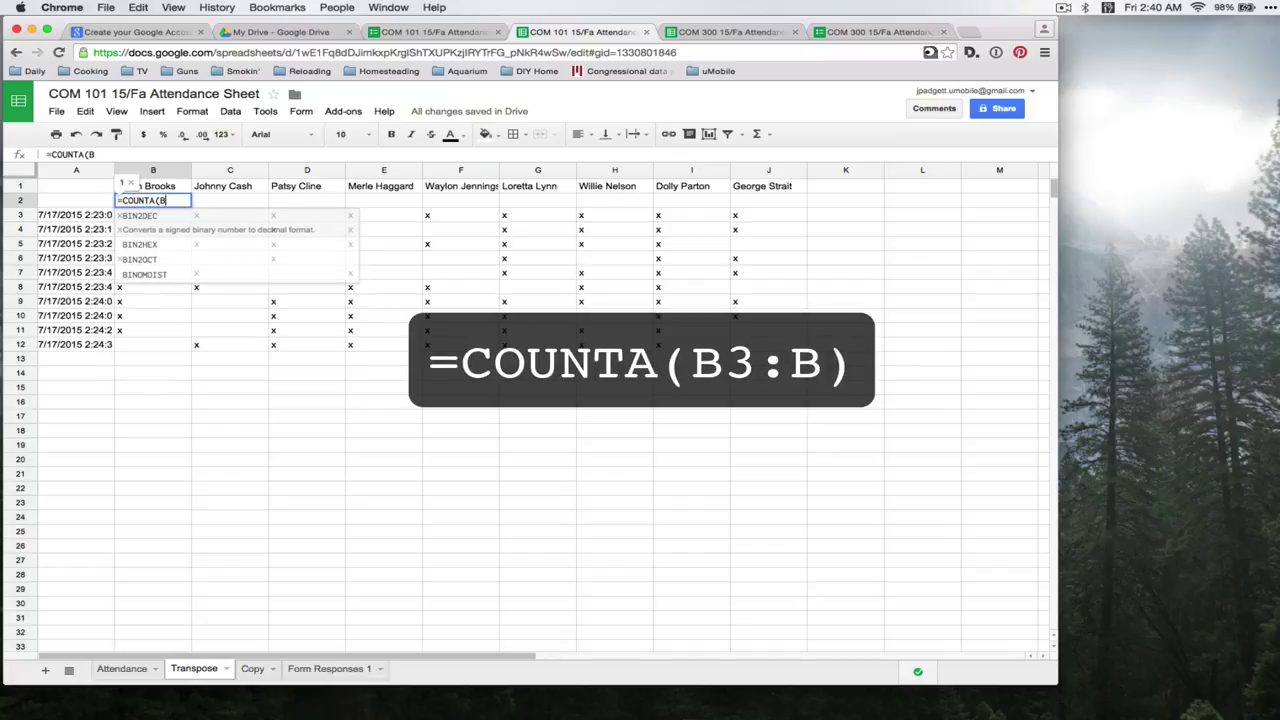
text(3:B)
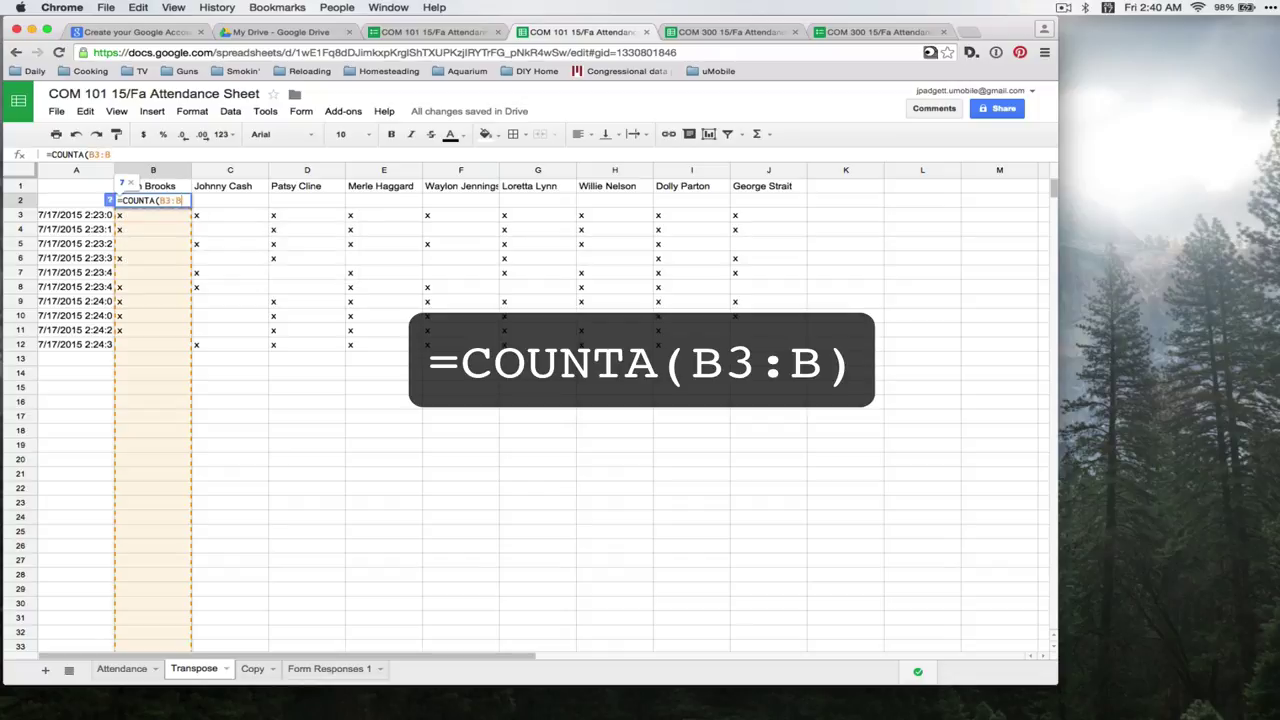
text())
key(Return)
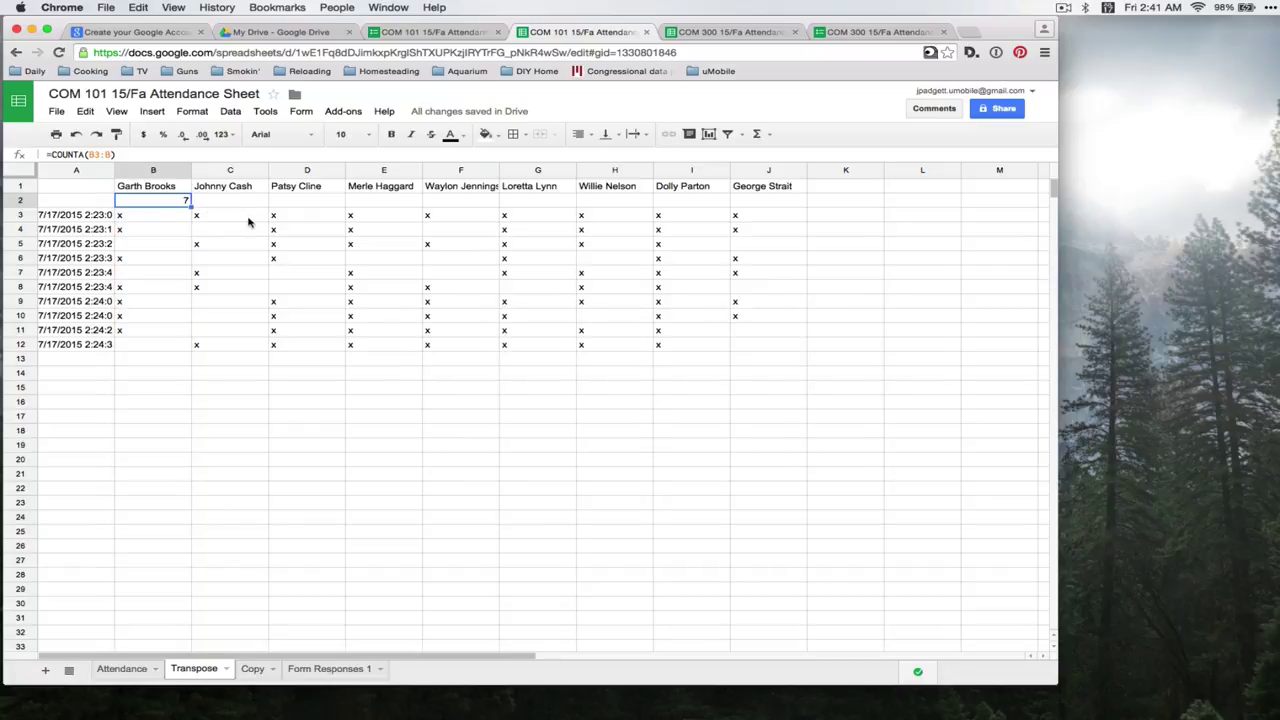
drag(188, 203, 768, 201)
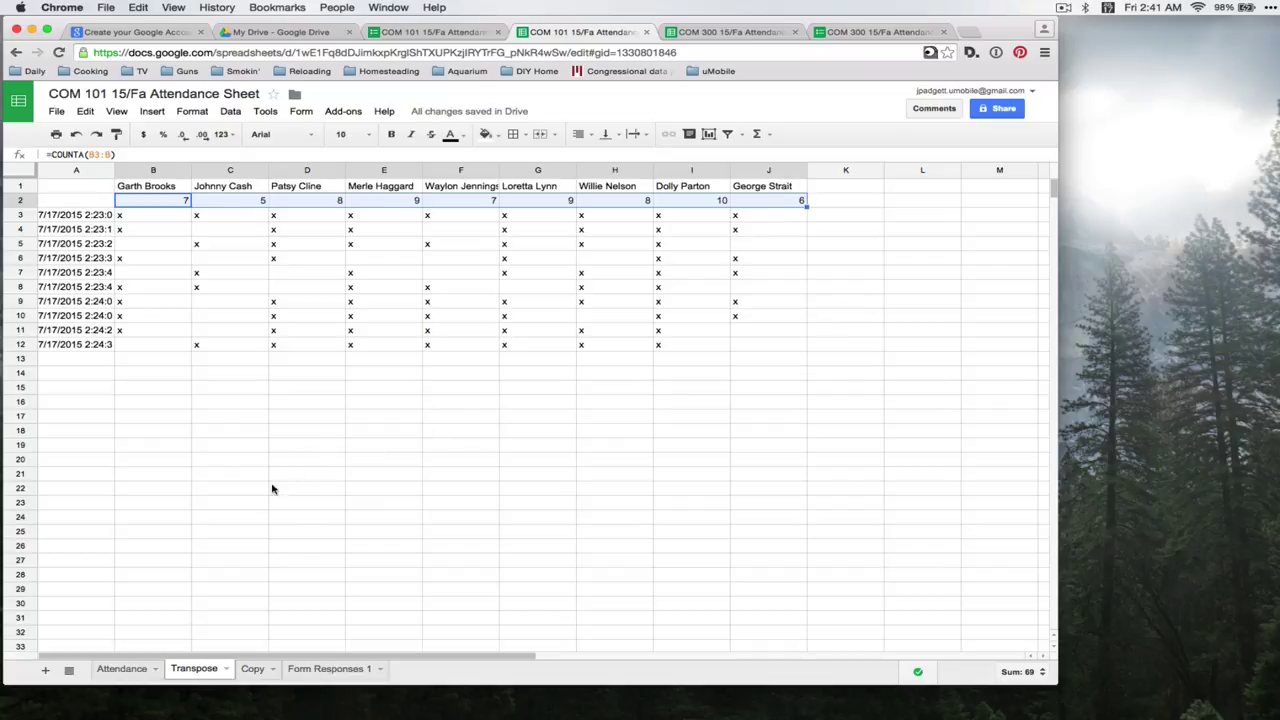
Step: Enter =TRANSPOSE(Transpose!B2:J2) in cell D2 of the Attendance sheet to list the totals down the #attend column
click(124, 669)
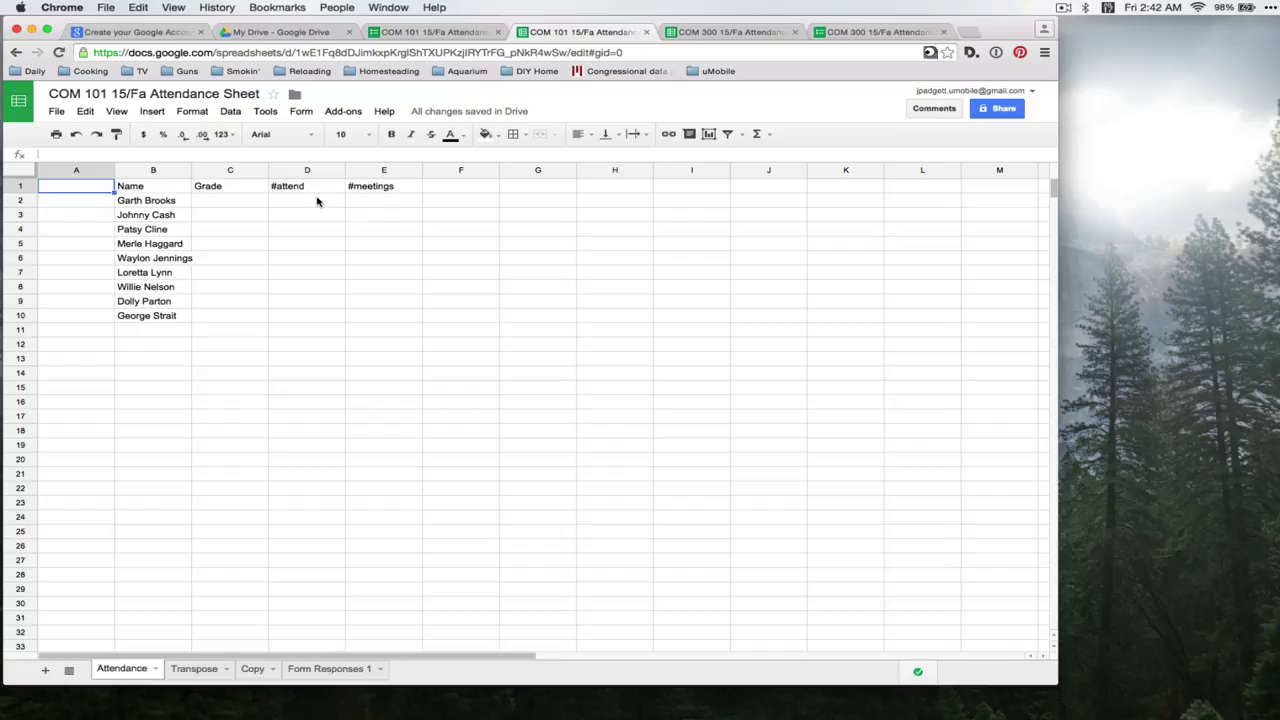
click(317, 202)
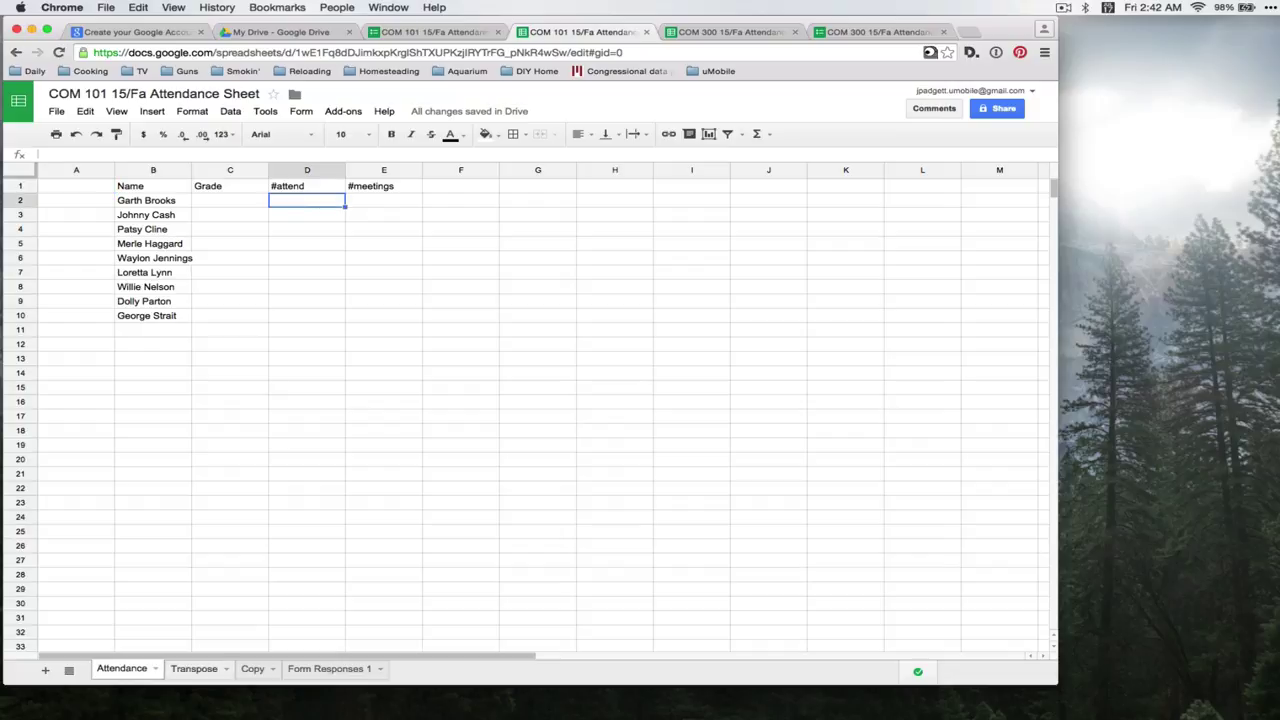
text(=)
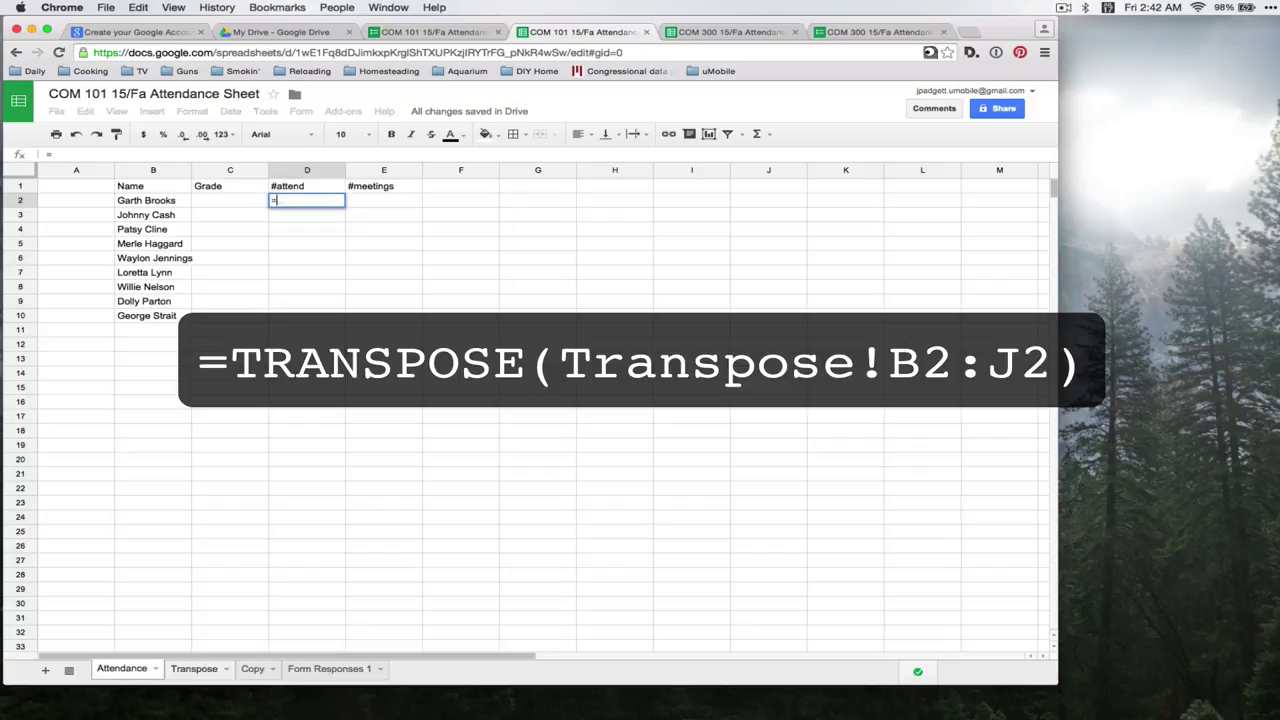
text(TRANSPOSE()
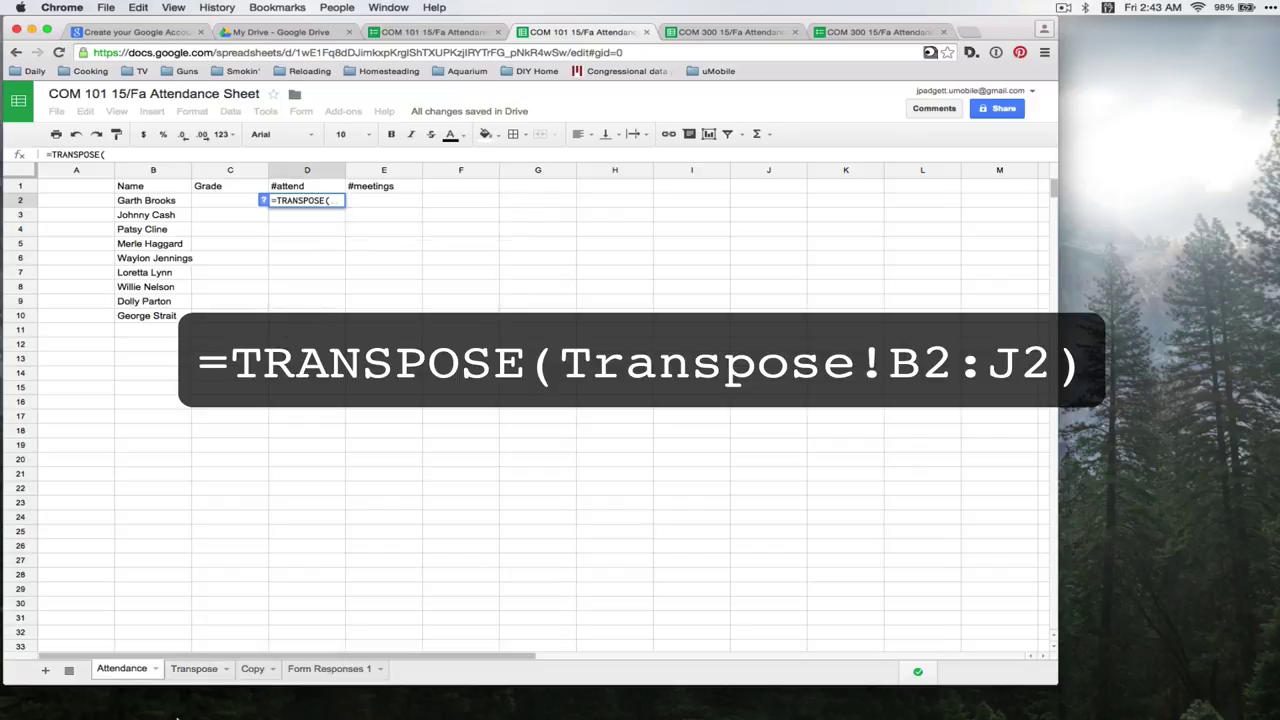
click(193, 669)
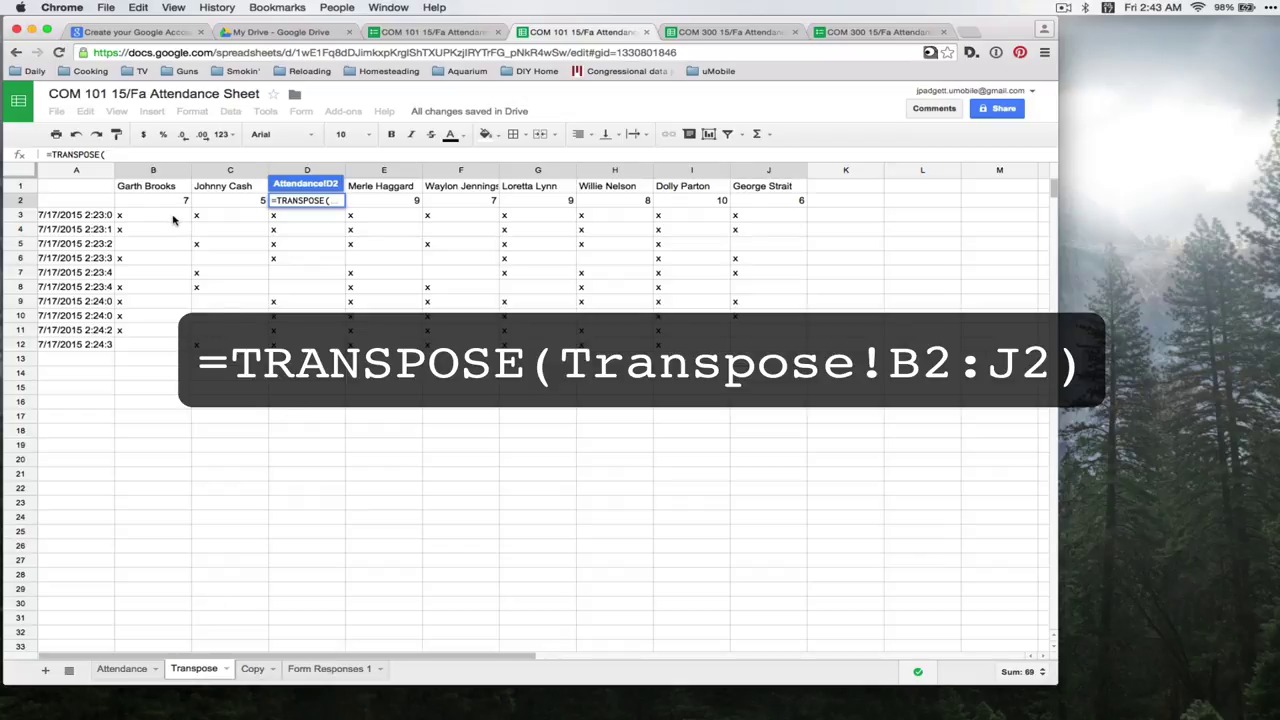
drag(174, 202, 750, 202)
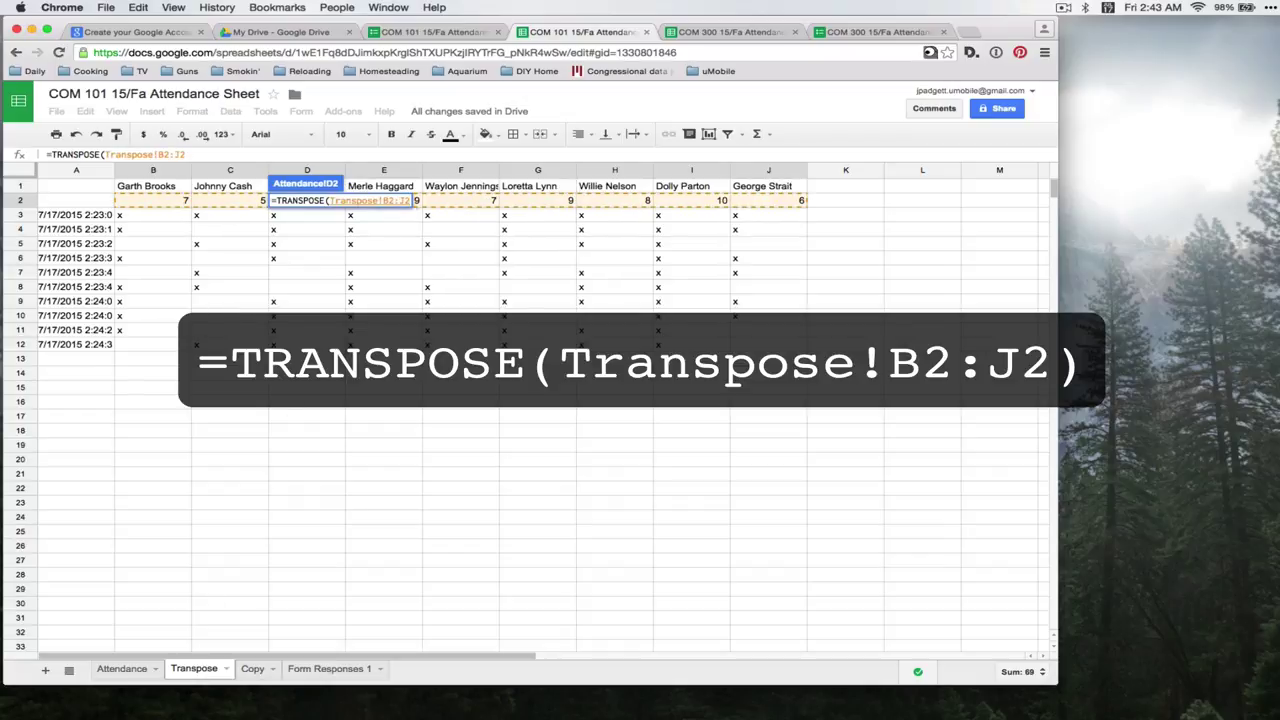
text())
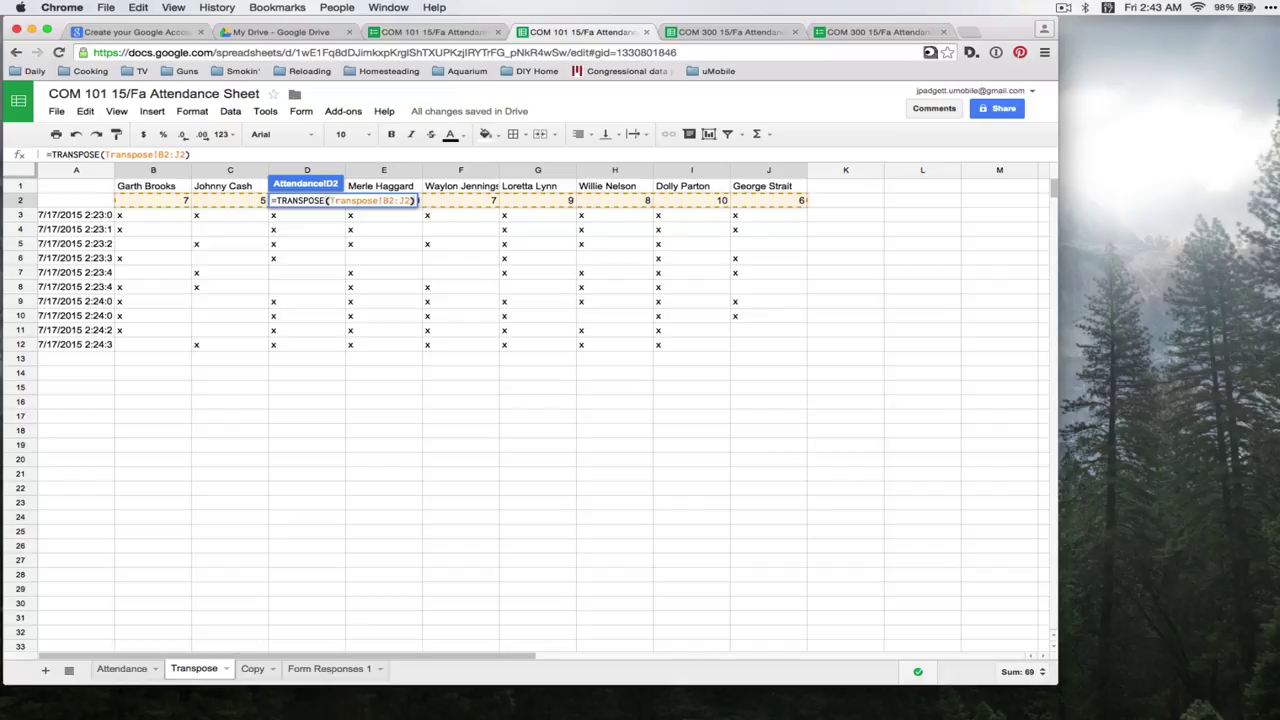
key(Return)
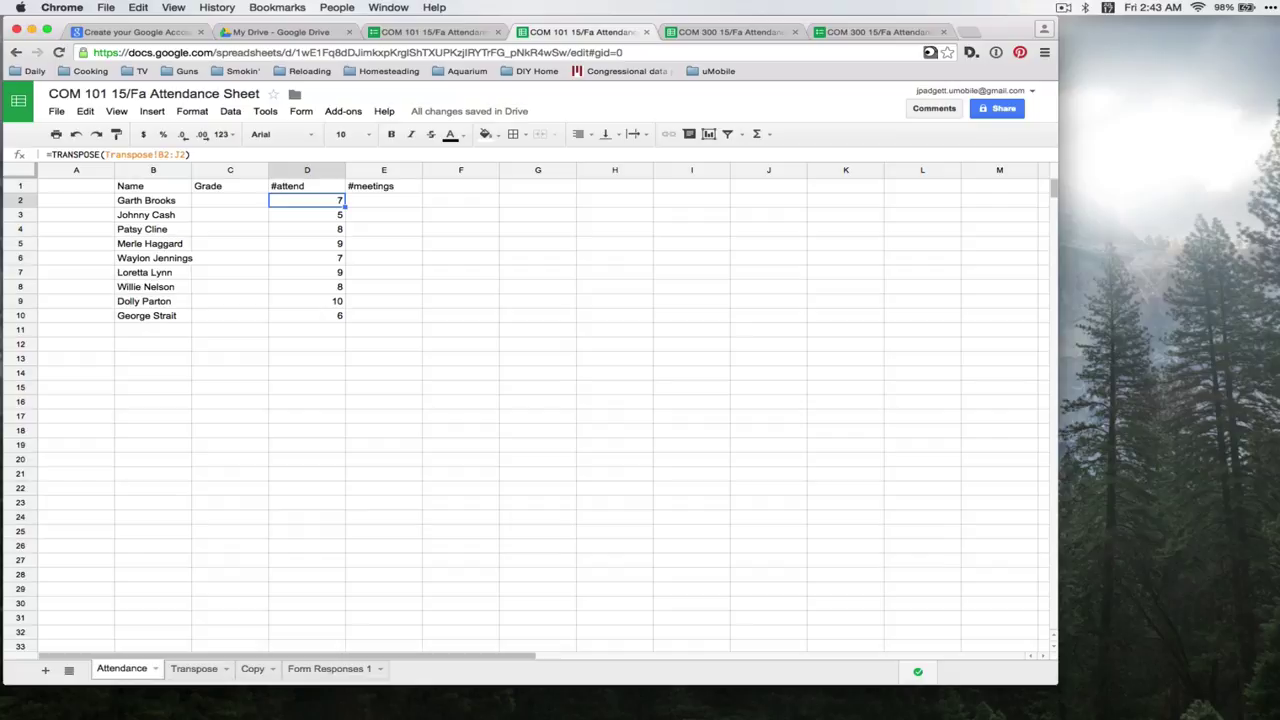
drag(305, 200, 333, 320)
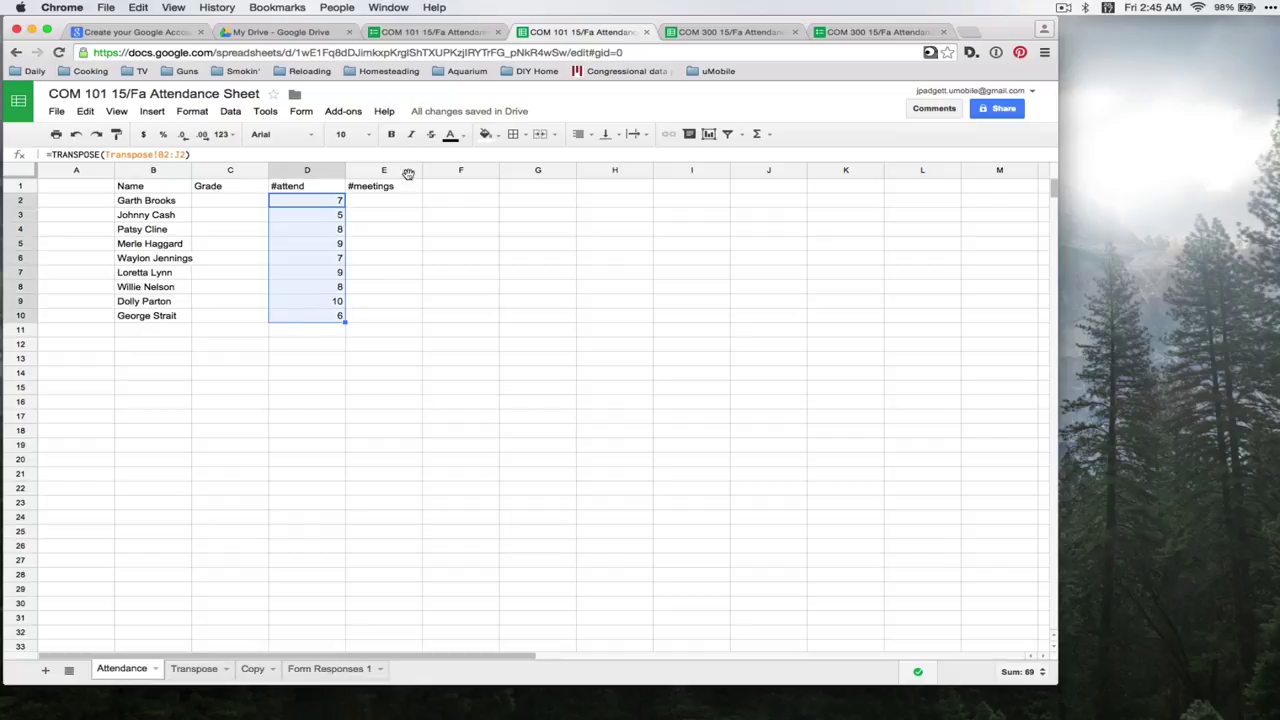
Step: Enter =IF(B2="","",COUNTA('Form Responses 1'!A2:A)) in cell E2 of the Attendance sheet to count the meetings
click(396, 202)
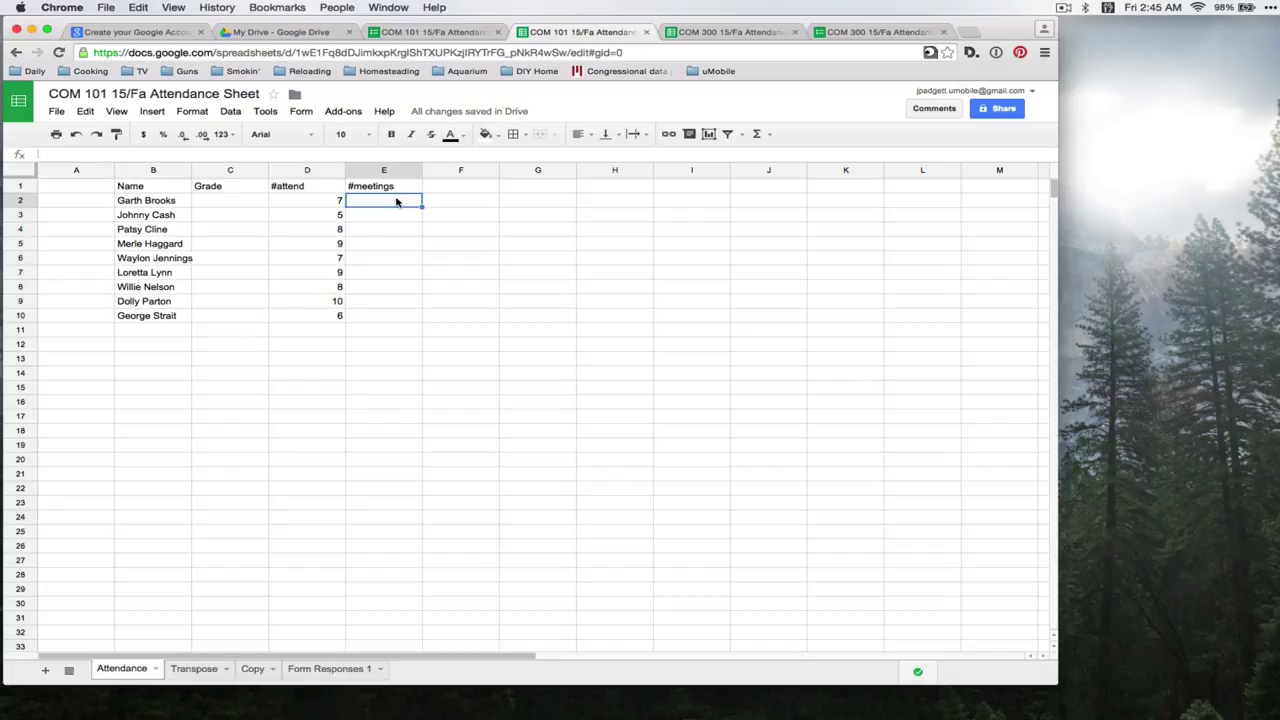
text(=I)
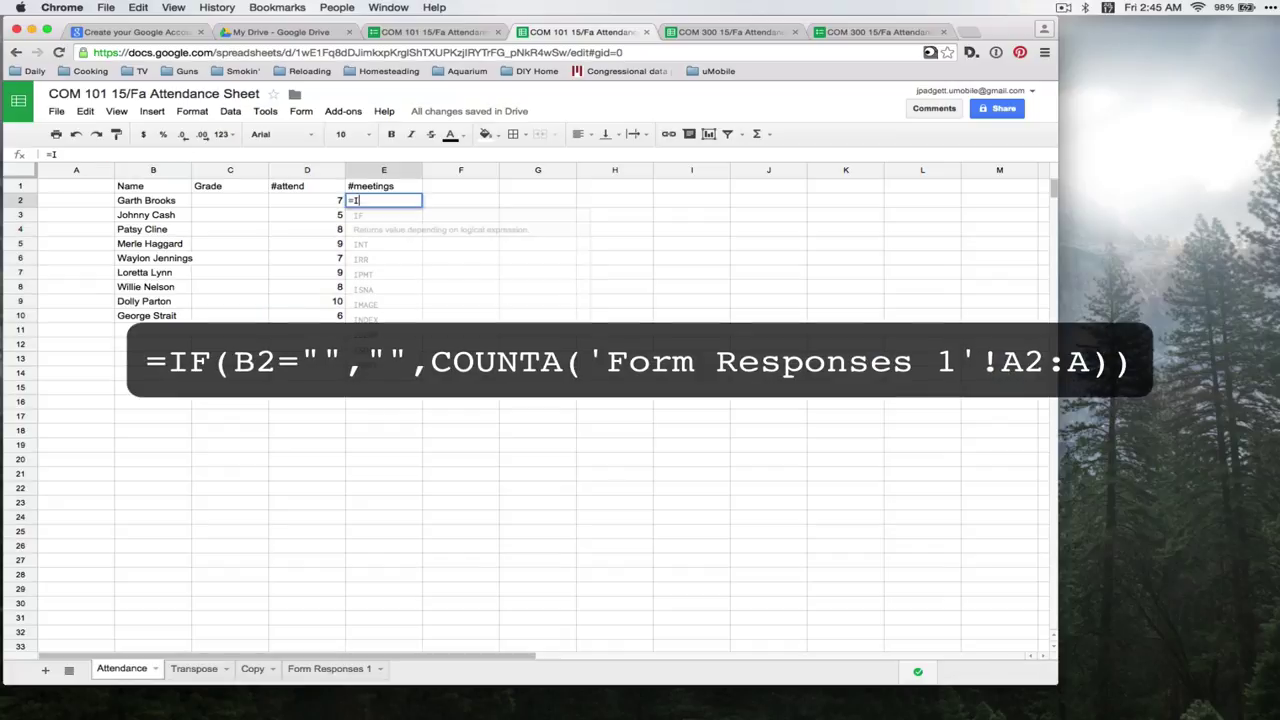
text(F(B2)
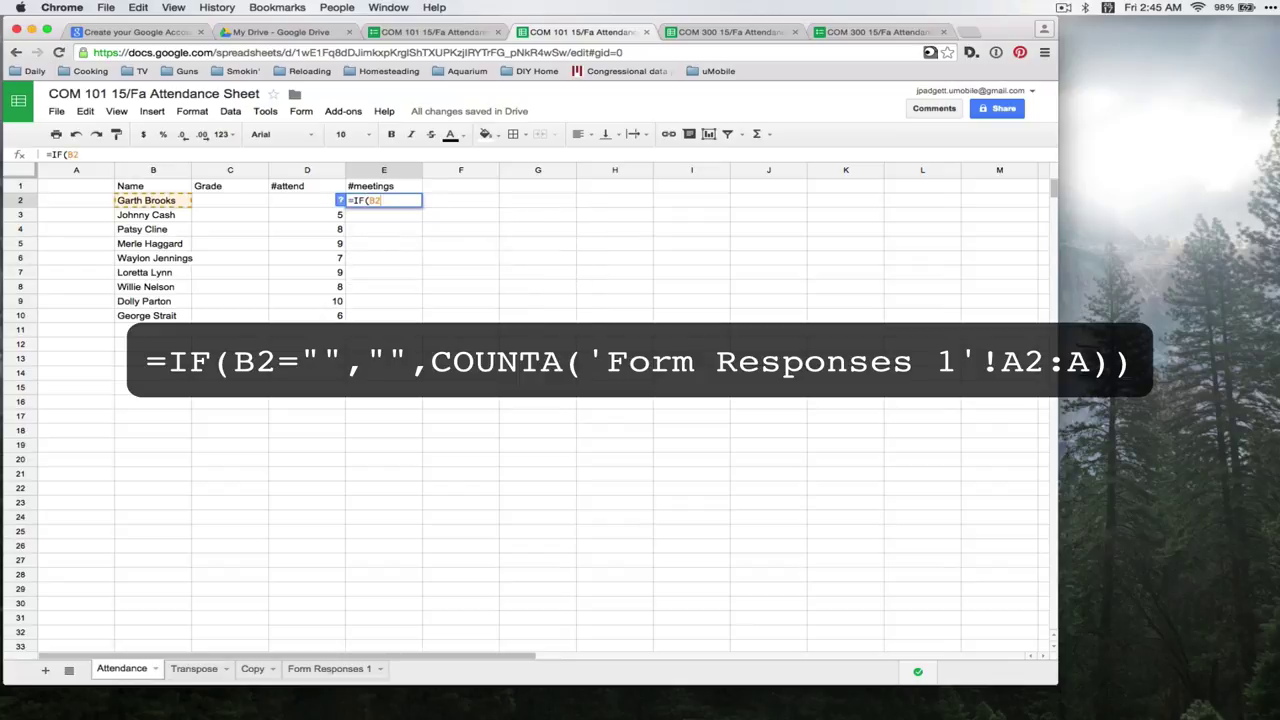
text(="","",)
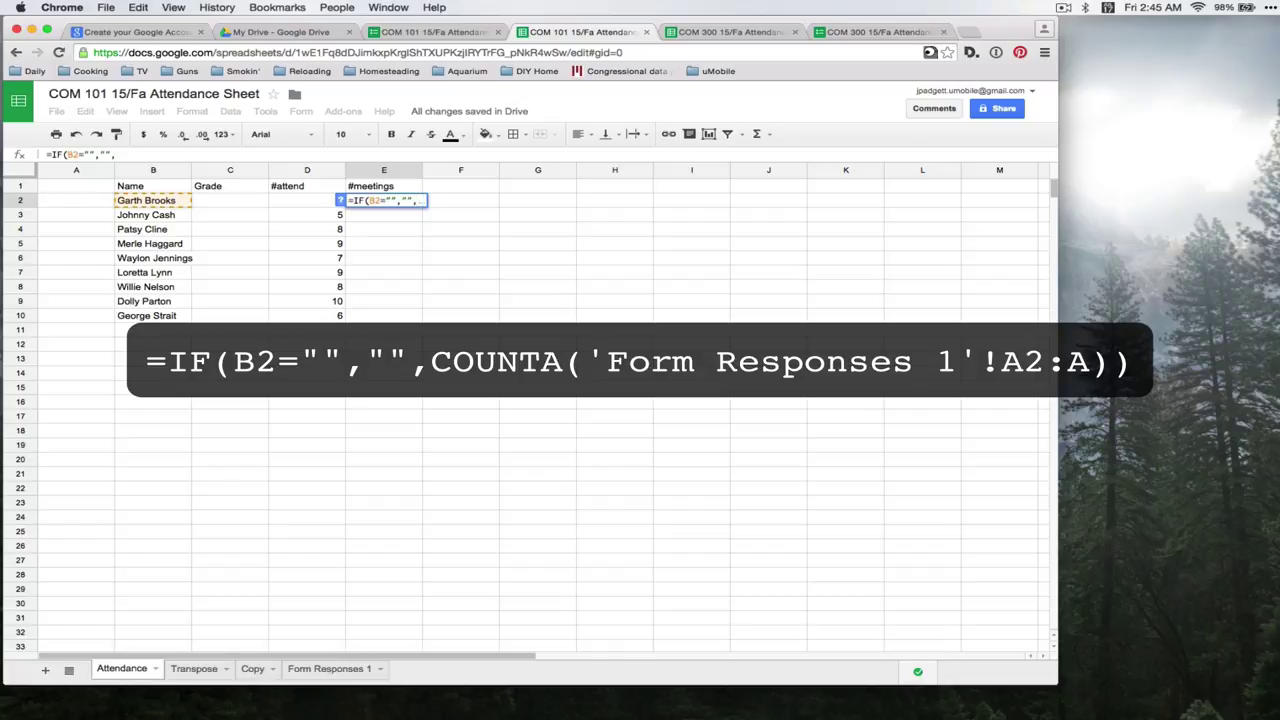
text(COUNTA)
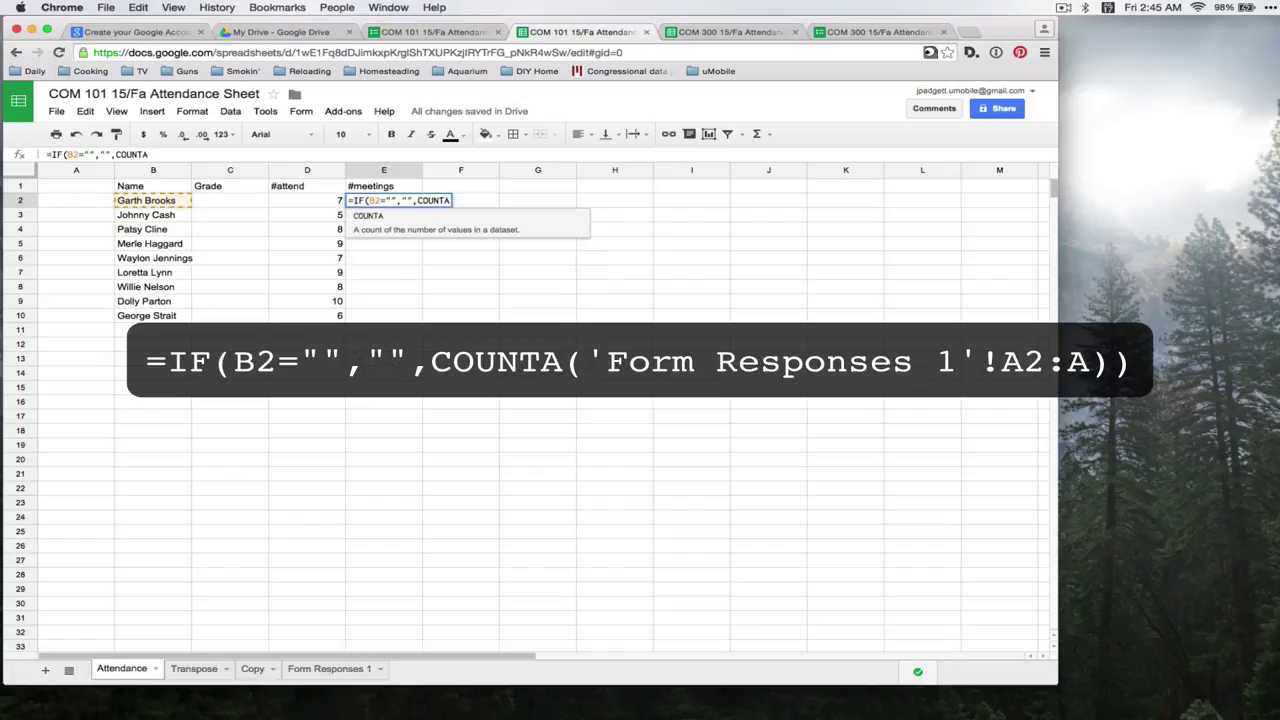
text(()
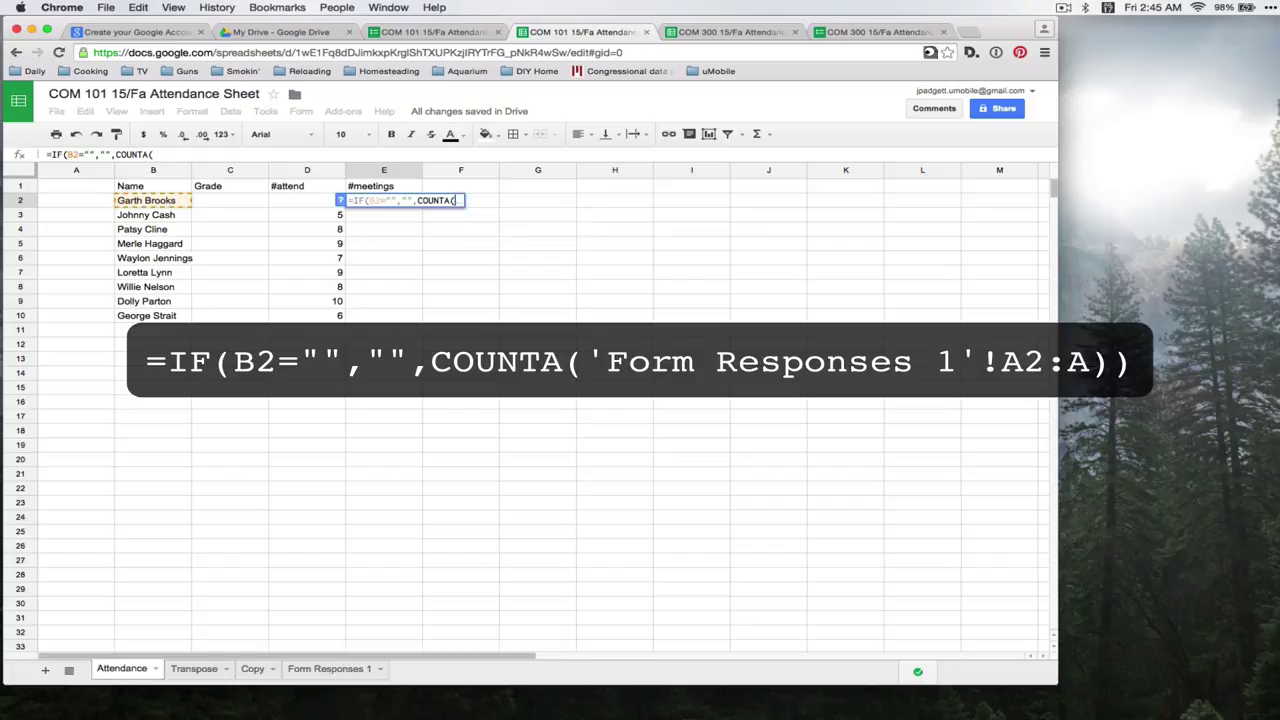
click(332, 669)
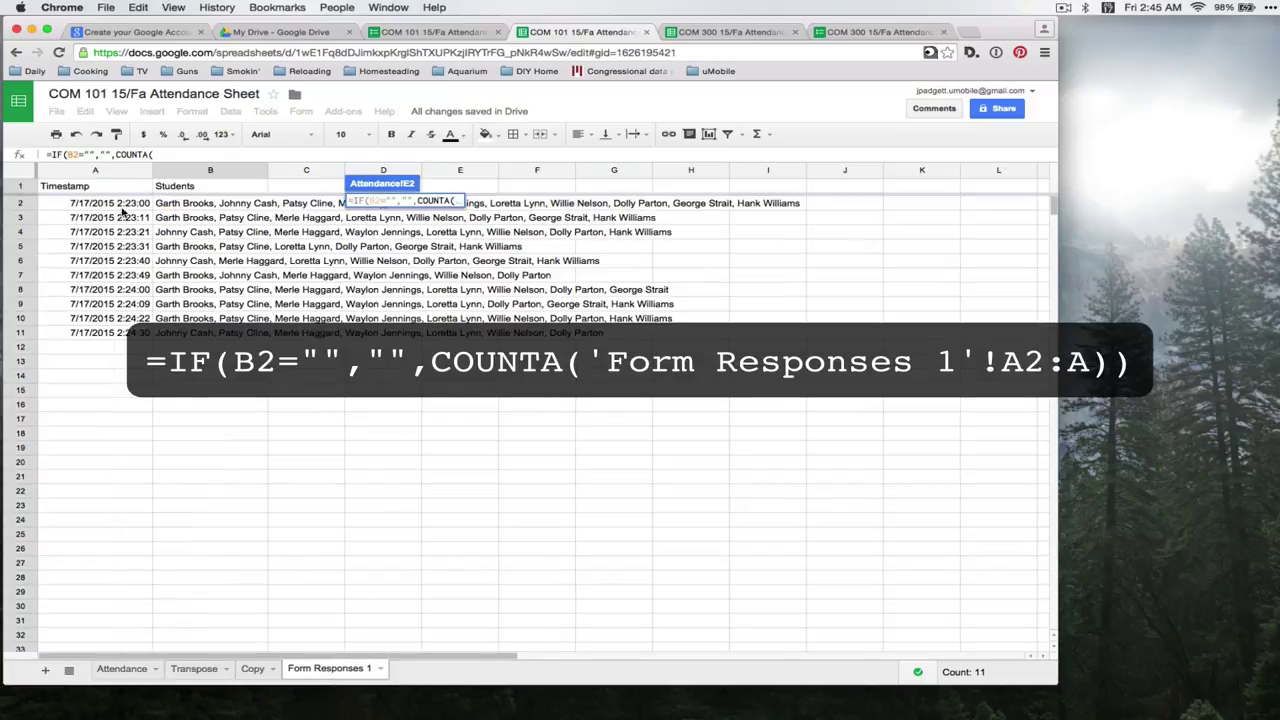
click(128, 204)
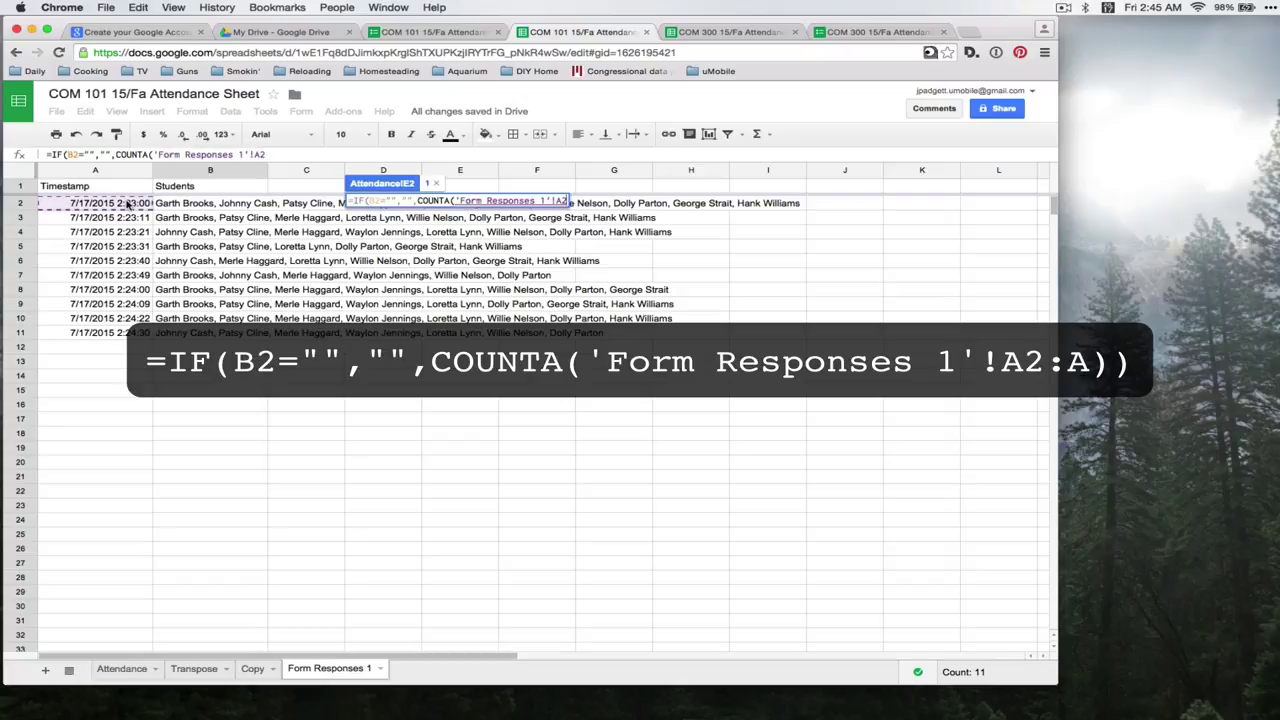
click(285, 155)
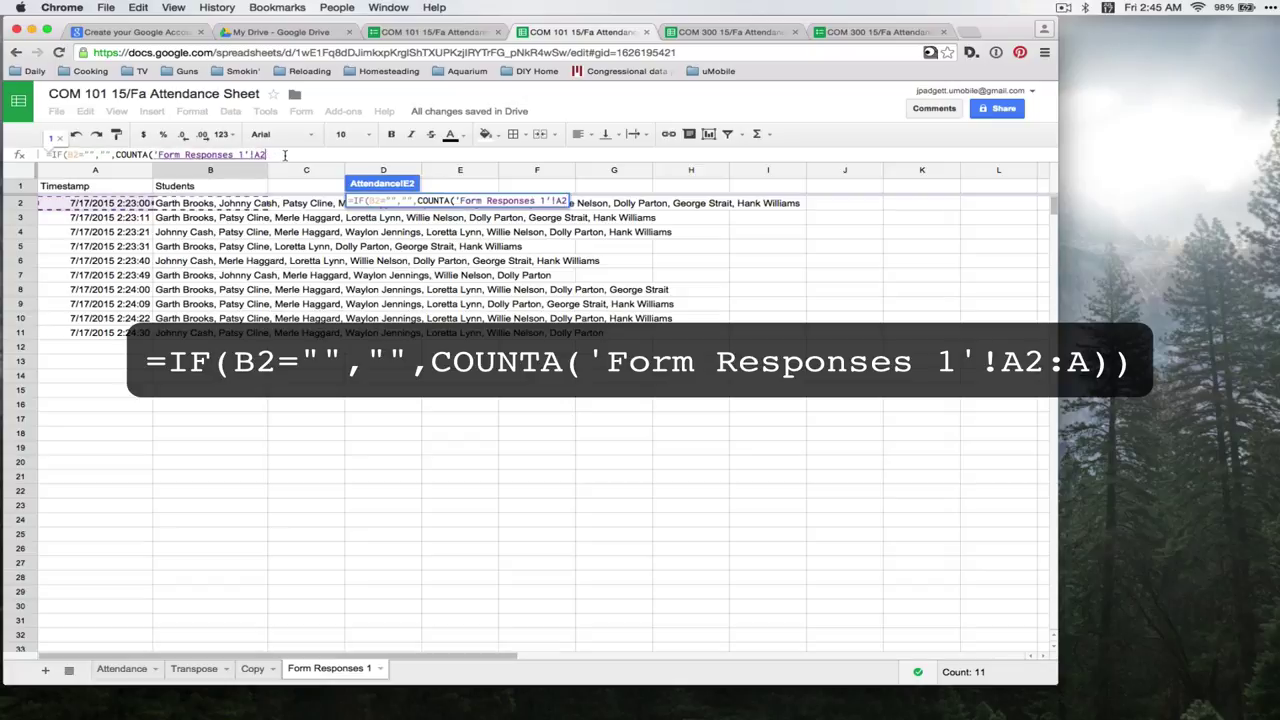
text(:A)
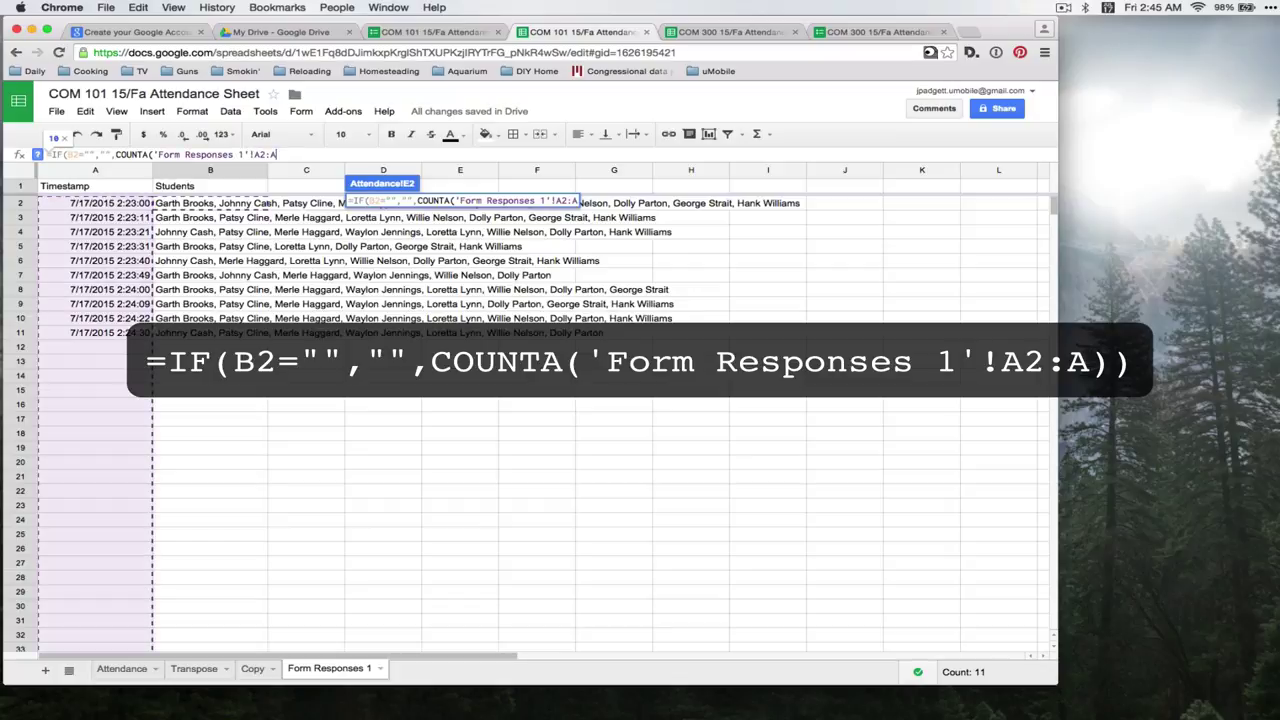
text())
key(Return)
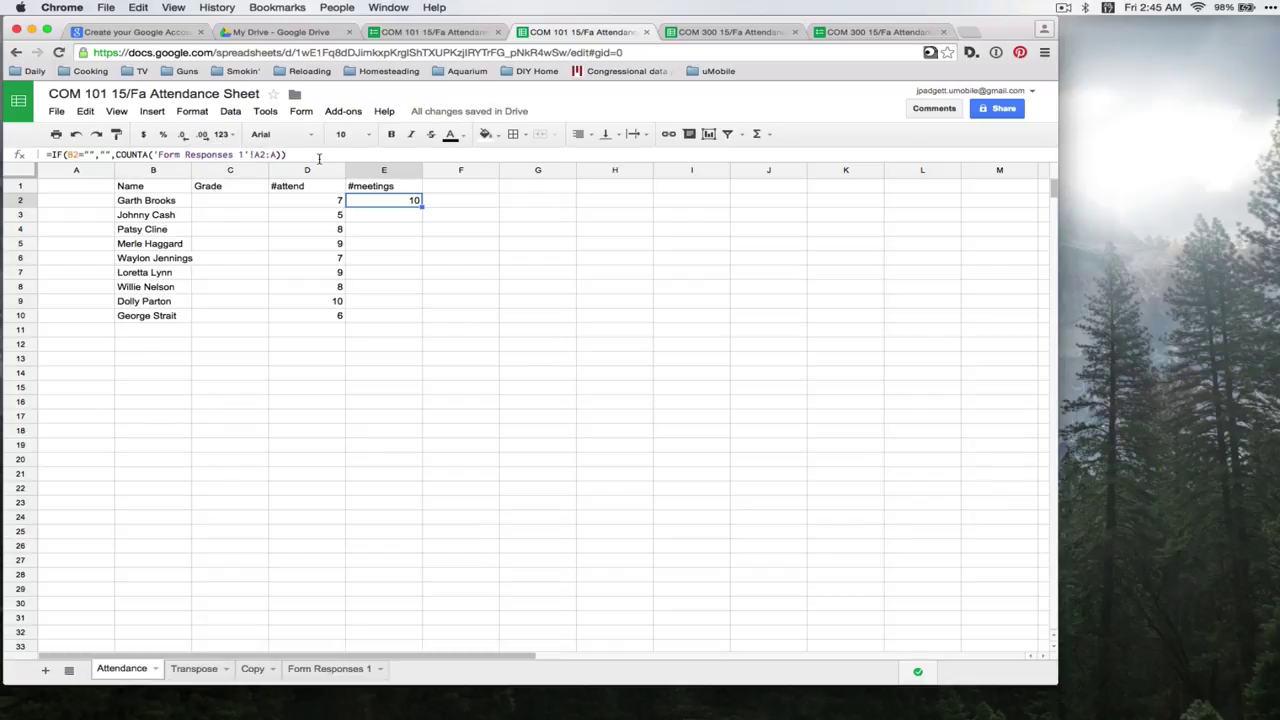
Step: Lock the start row of the E2 formula's counted range as A$2:A and fill the formula down the #meetings column to row 100
click(268, 154)
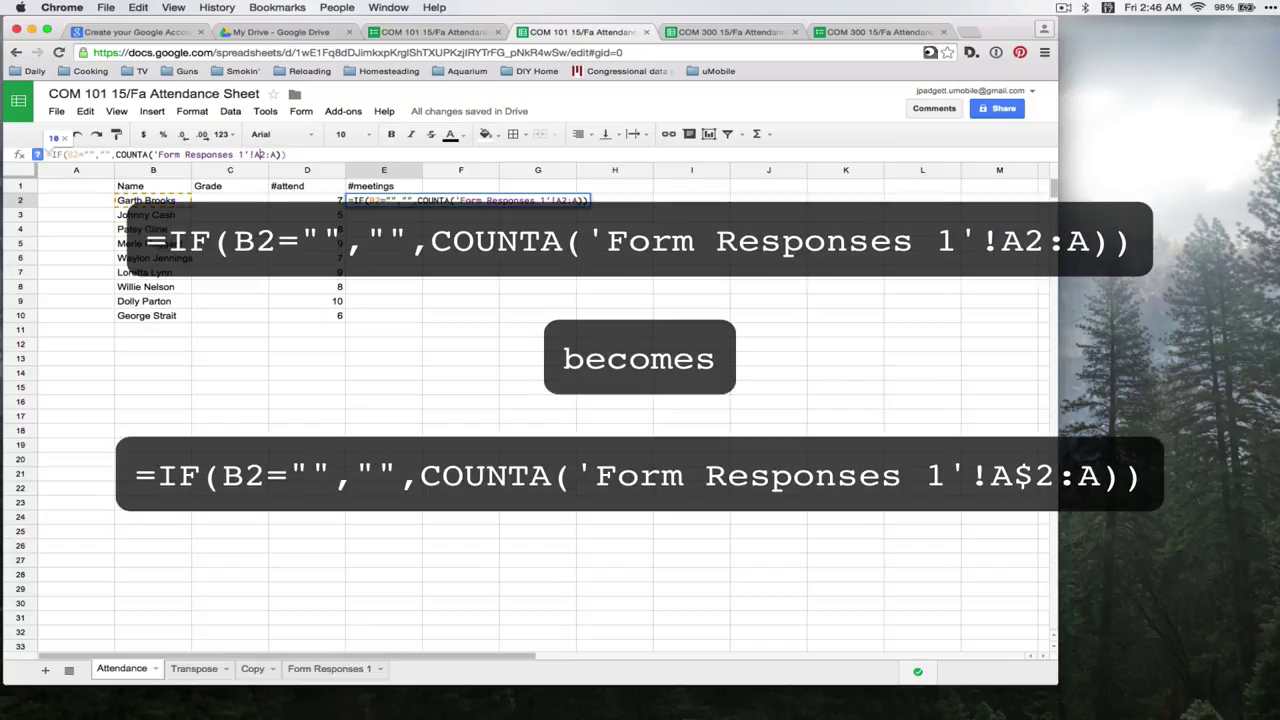
text($)
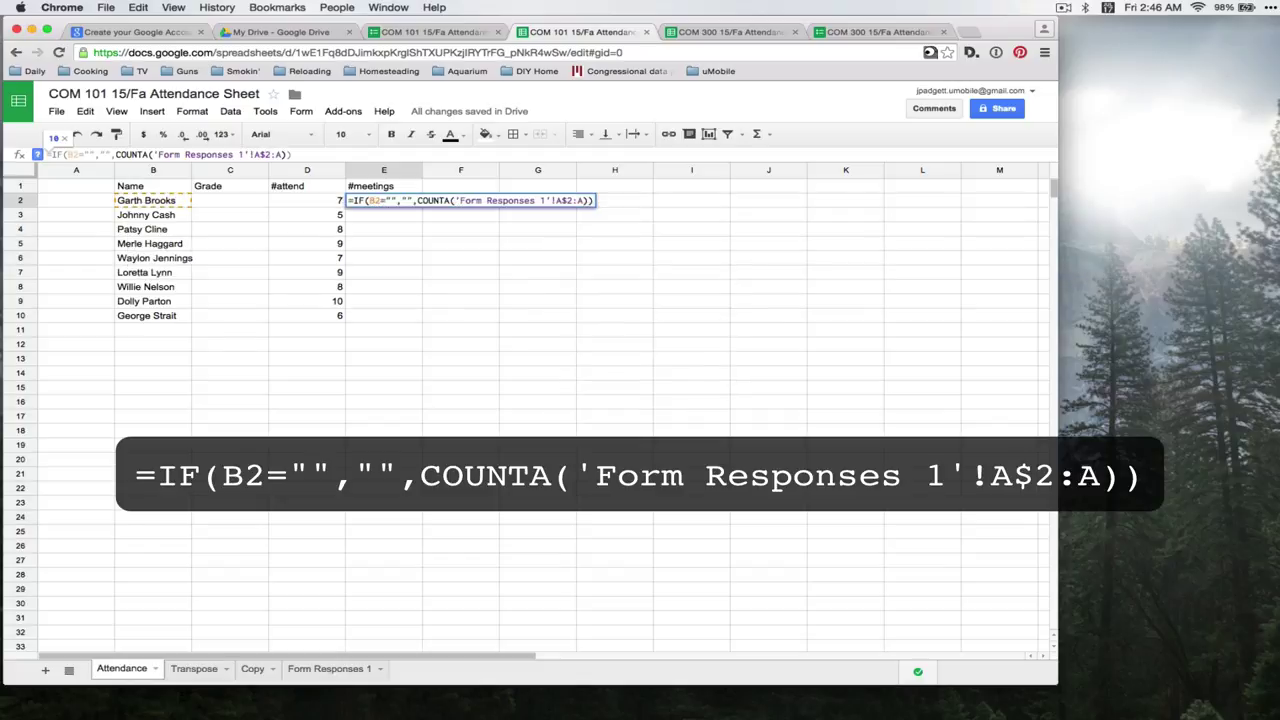
key(Return)
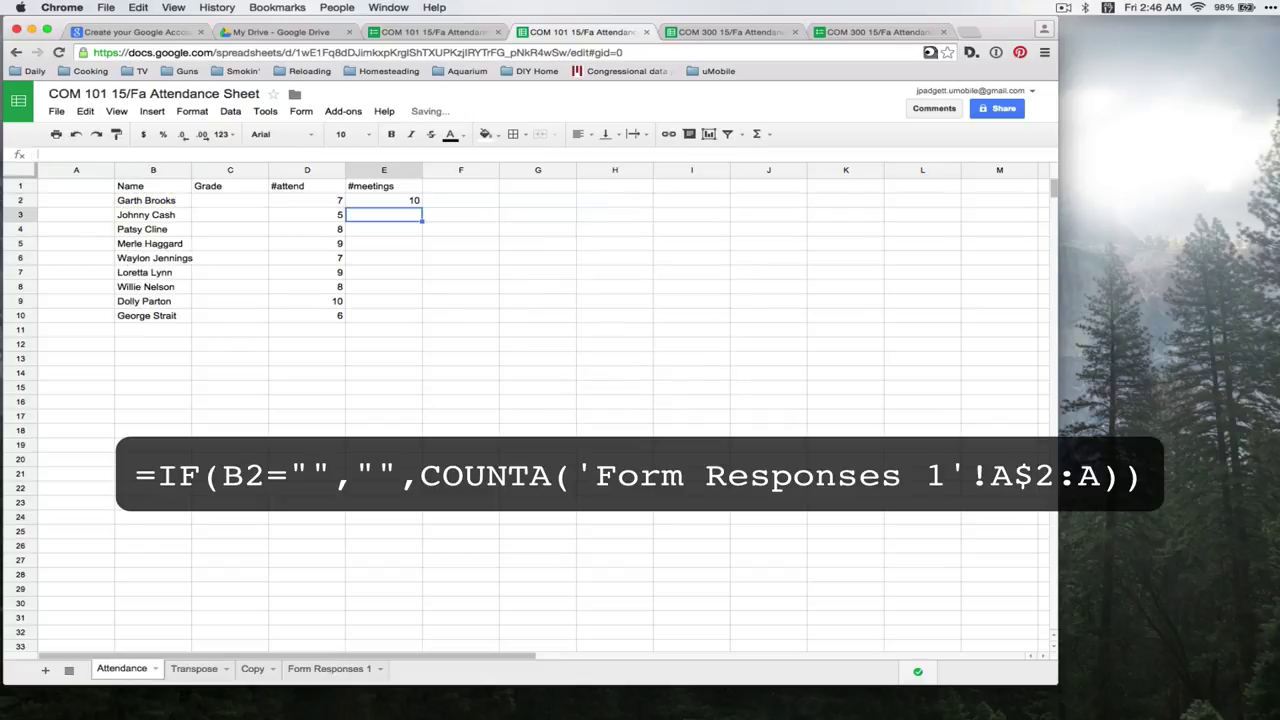
key(Up)
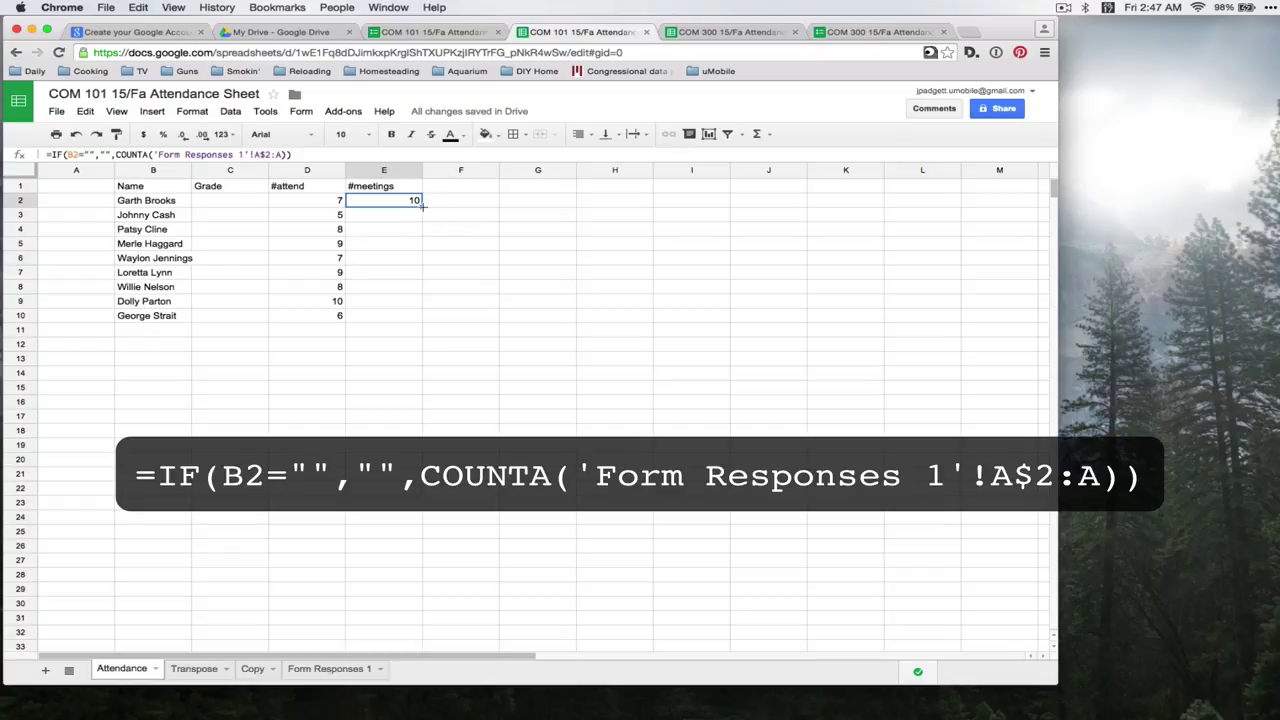
drag(422, 204, 412, 246)
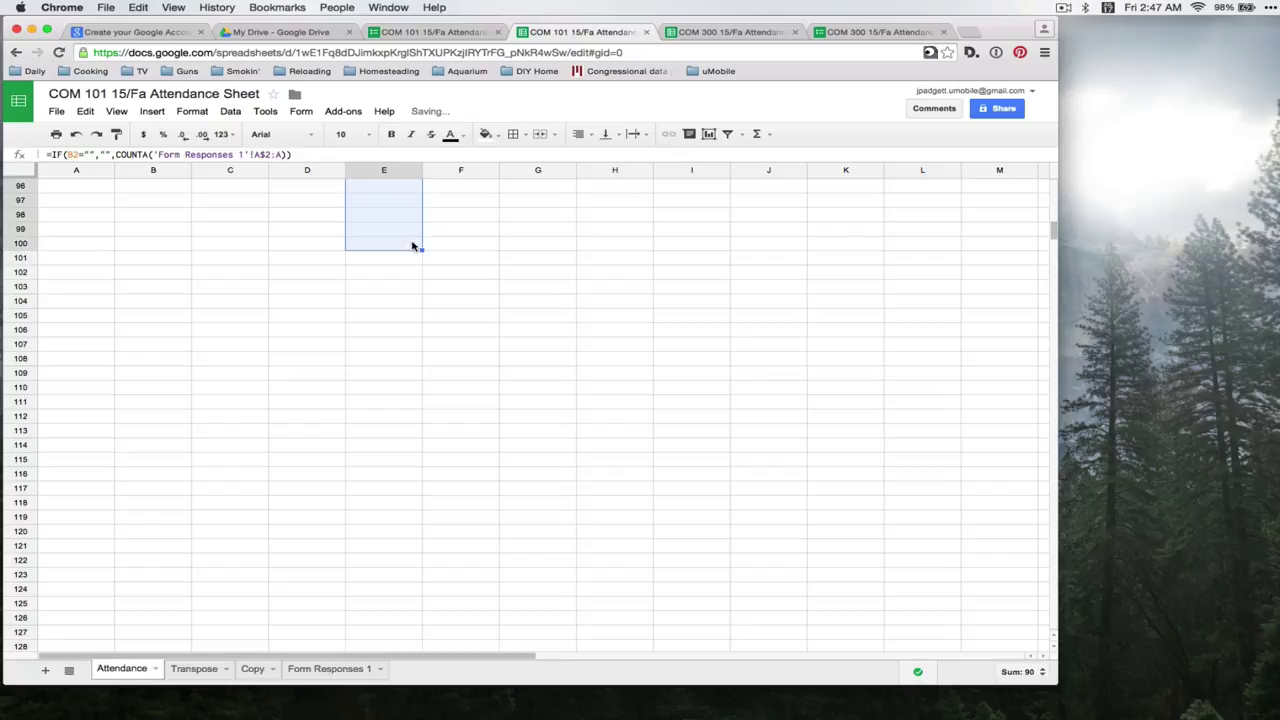
scroll(412, 250, up, 20)
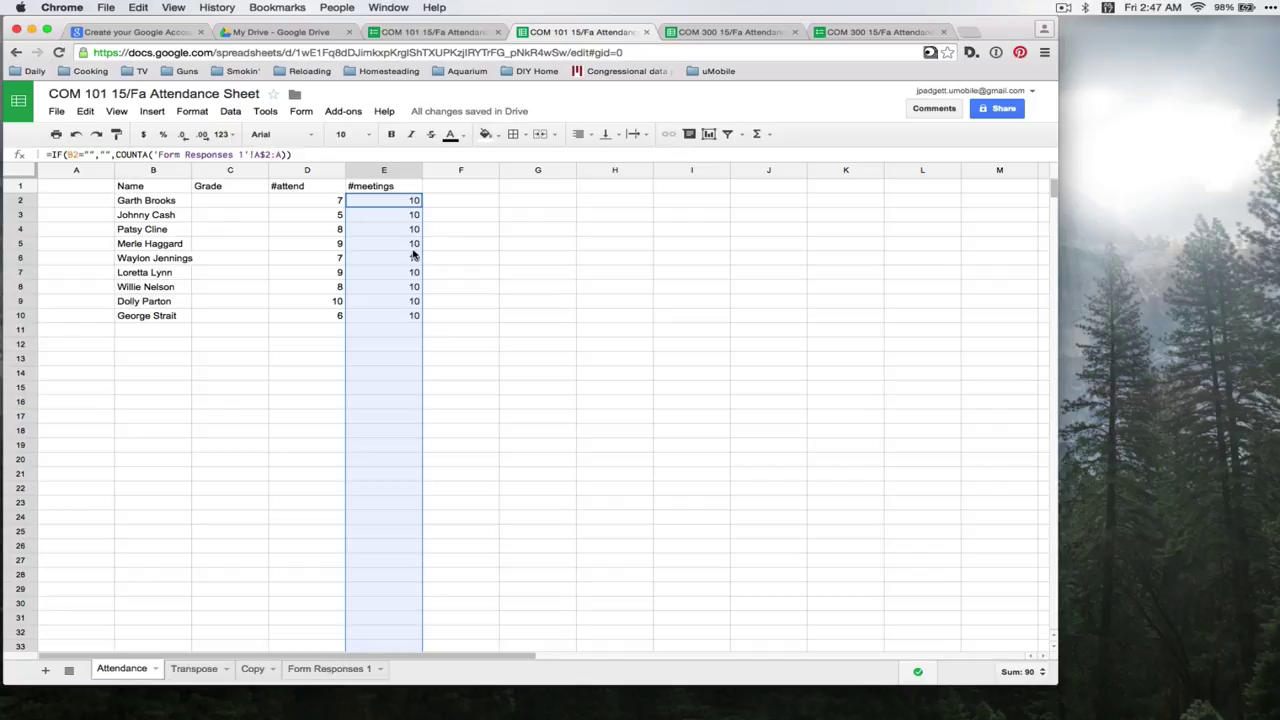
Step: Enter =ROUND((D2/E2)*100,1) in cell C2 of the Grade column and fill it down to C10
click(239, 204)
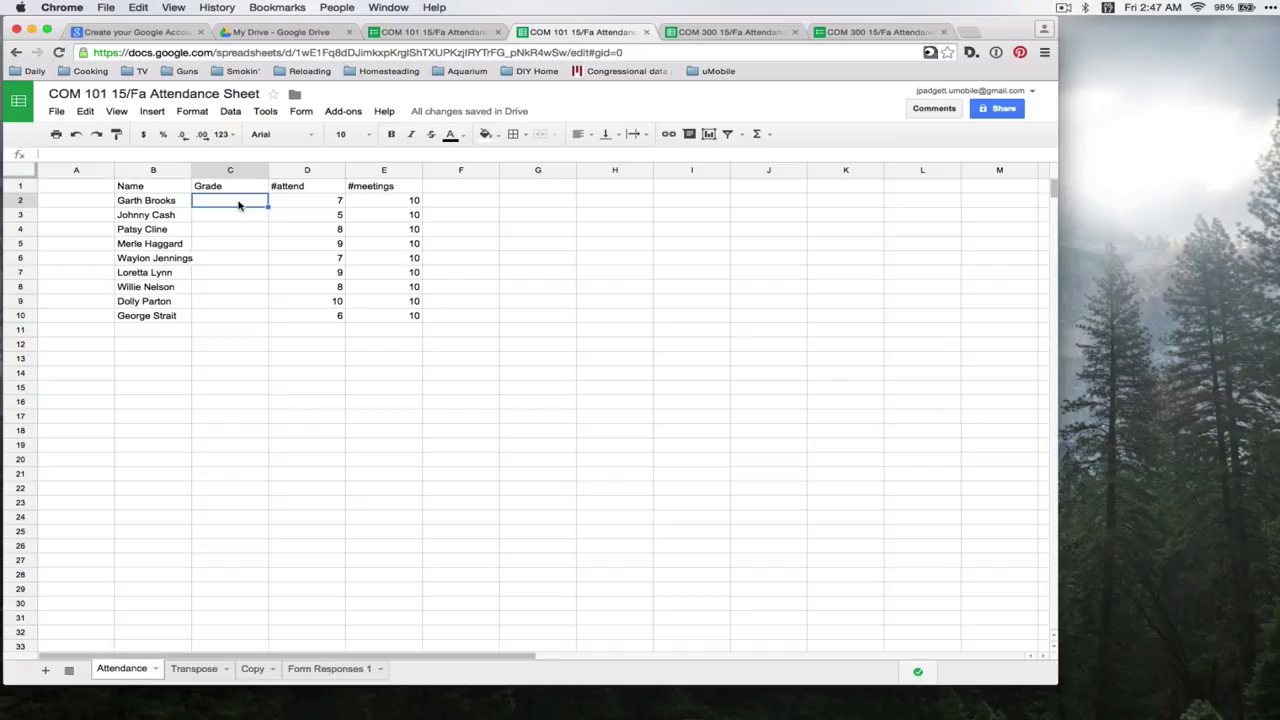
text(=ROUND()
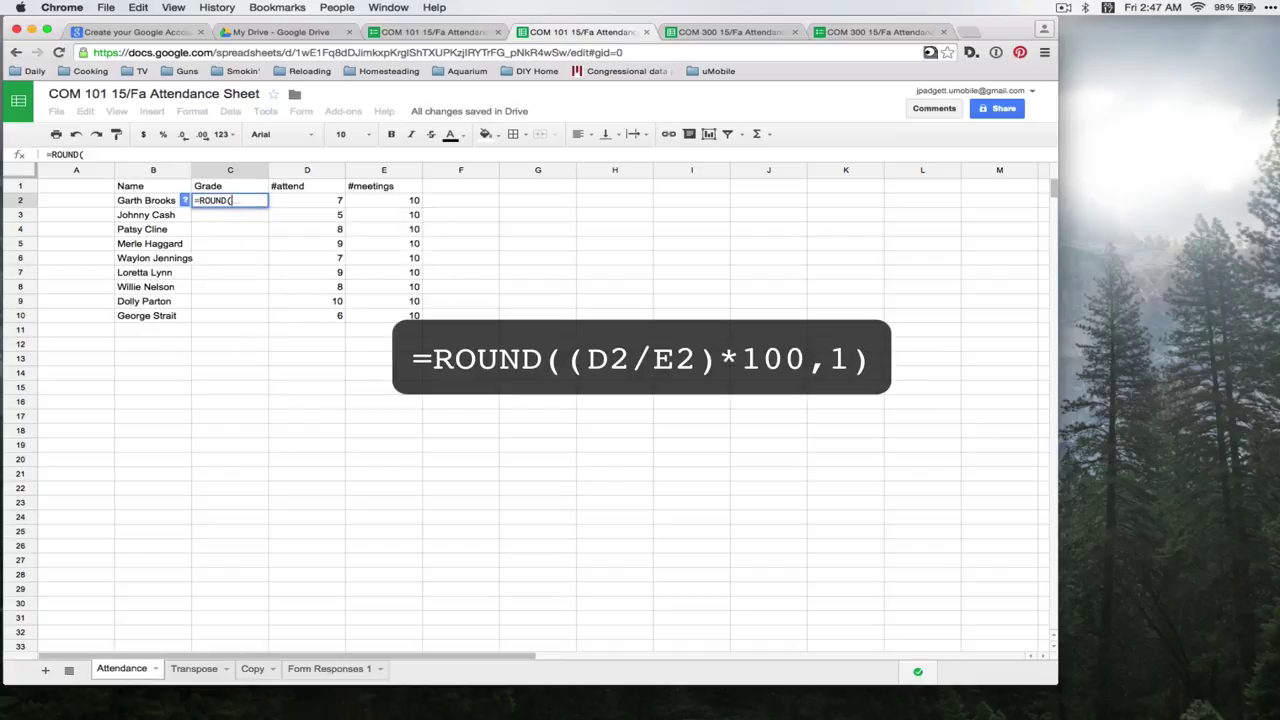
text((D2)
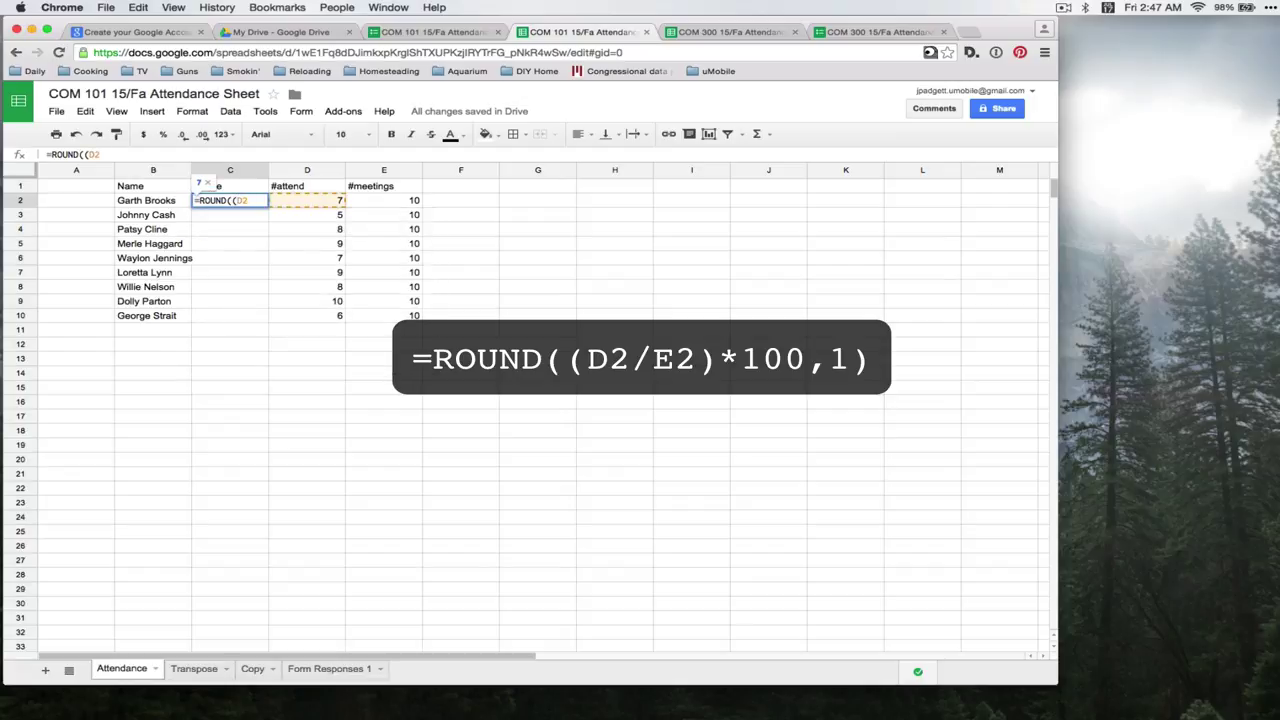
text(/E2)
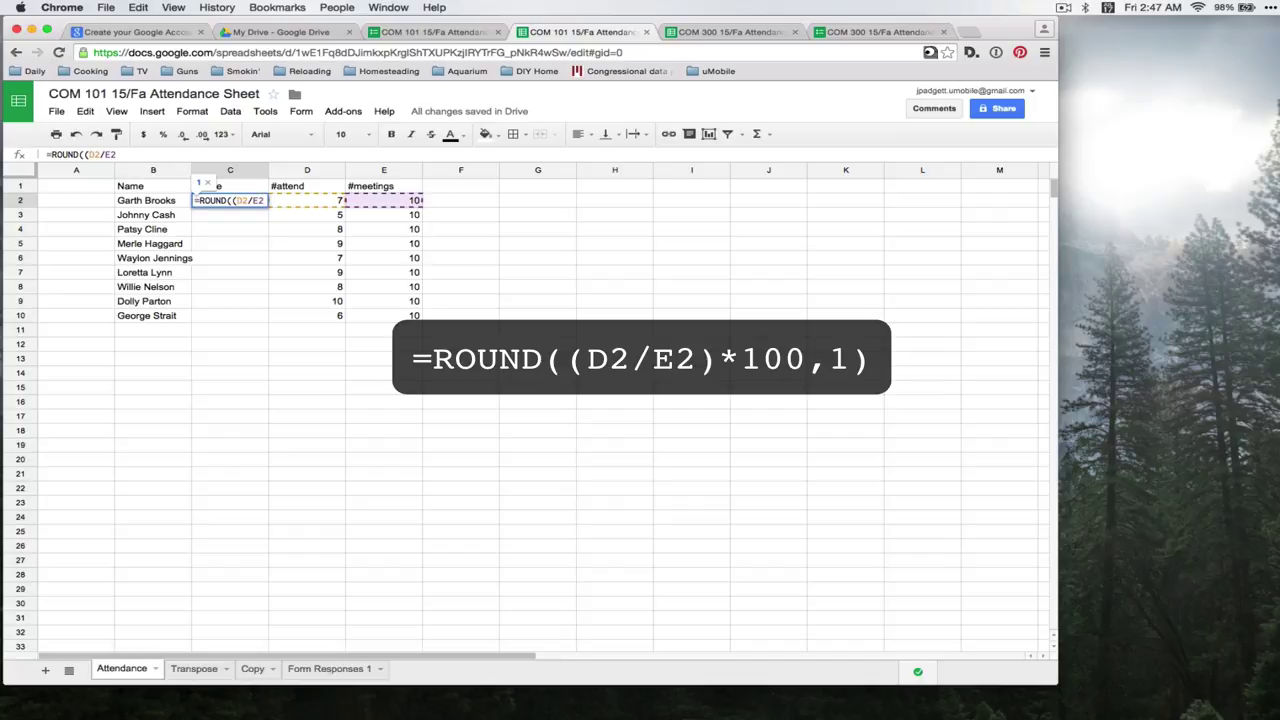
text()*100)
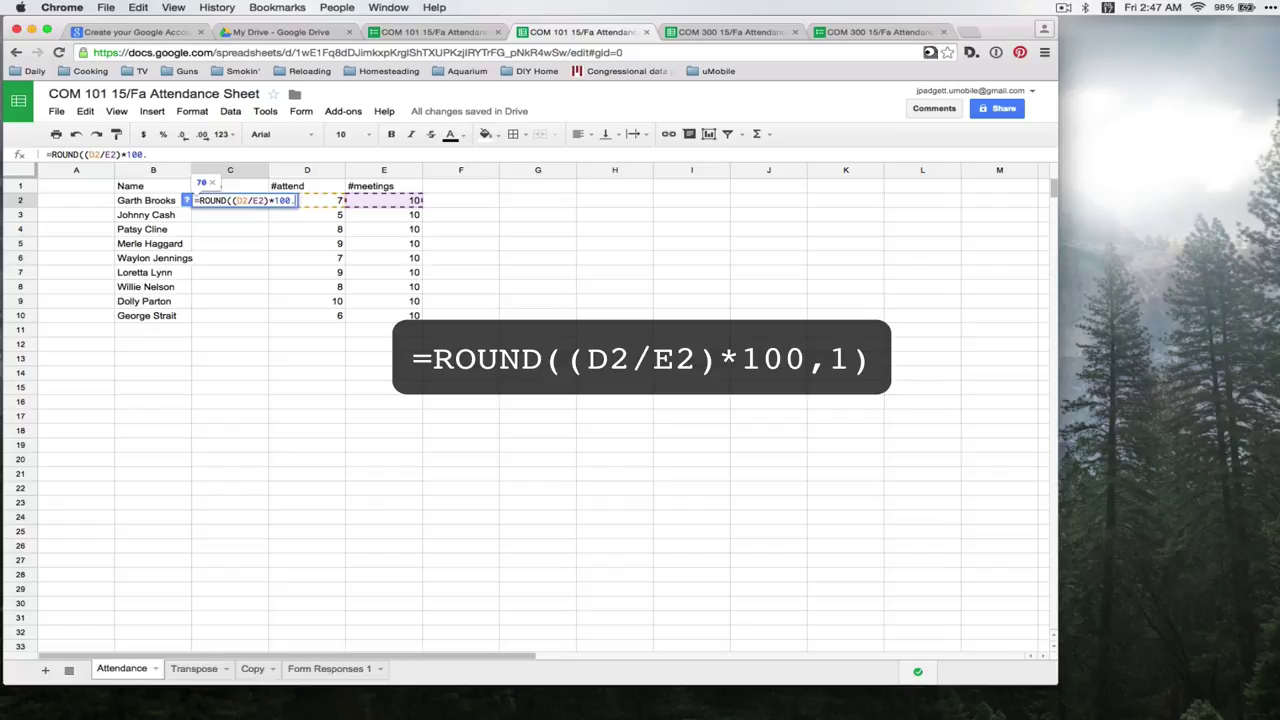
text(,1))
key(Return)
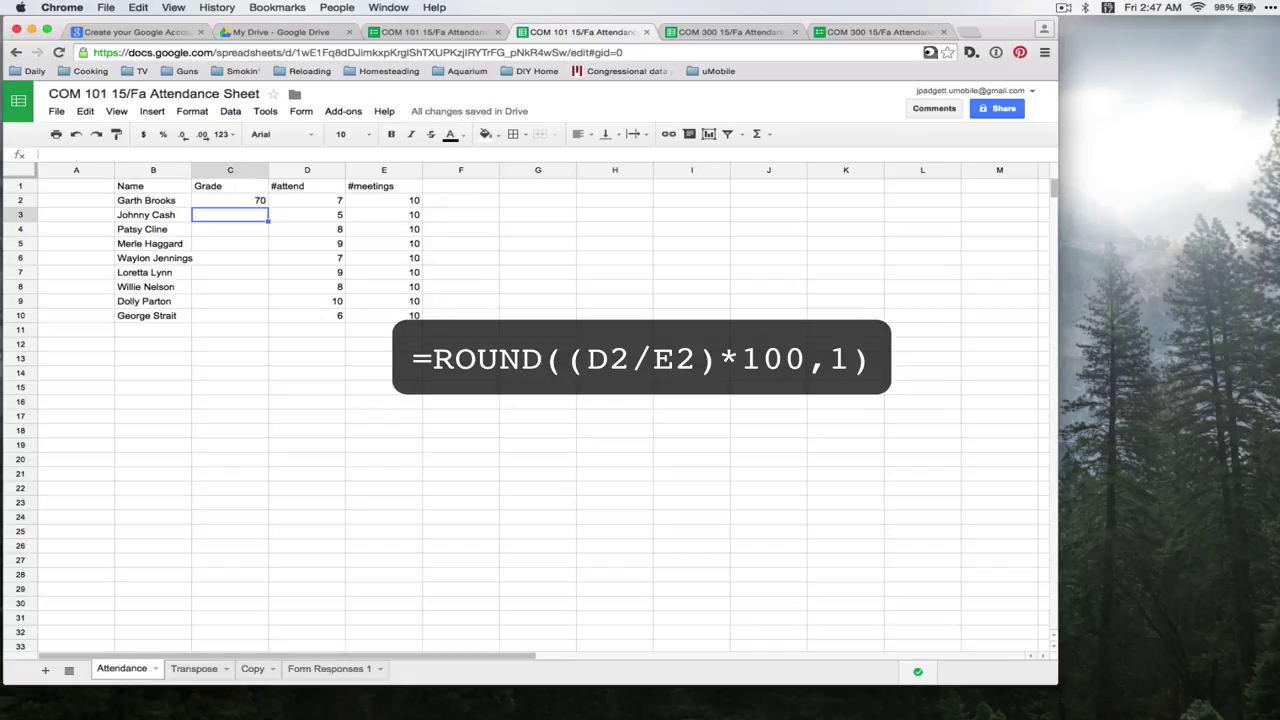
click(252, 202)
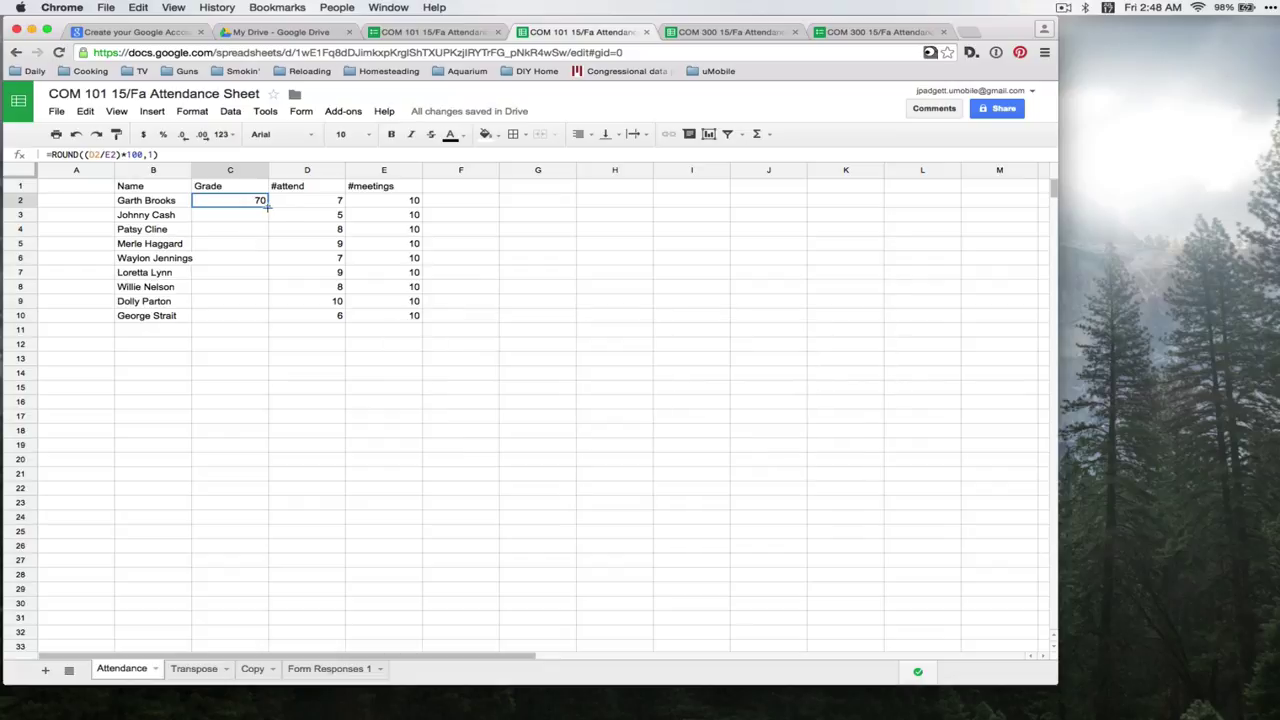
drag(267, 205, 266, 320)
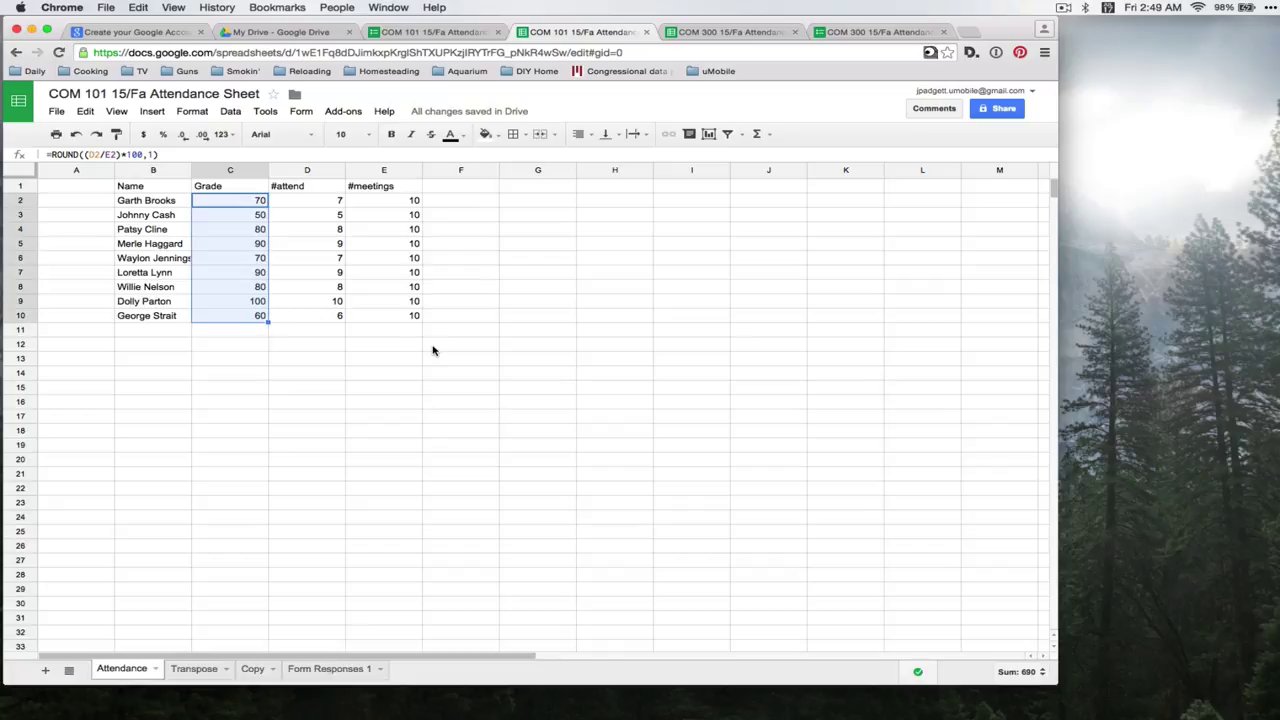
Step: Replace the C2 grade formula with =ROUND(IF(D2<E2,(D2+1)/E2,D2/E2)*100,1) to forgive one absence, and fill it down to C10
click(247, 205)
click(213, 152)
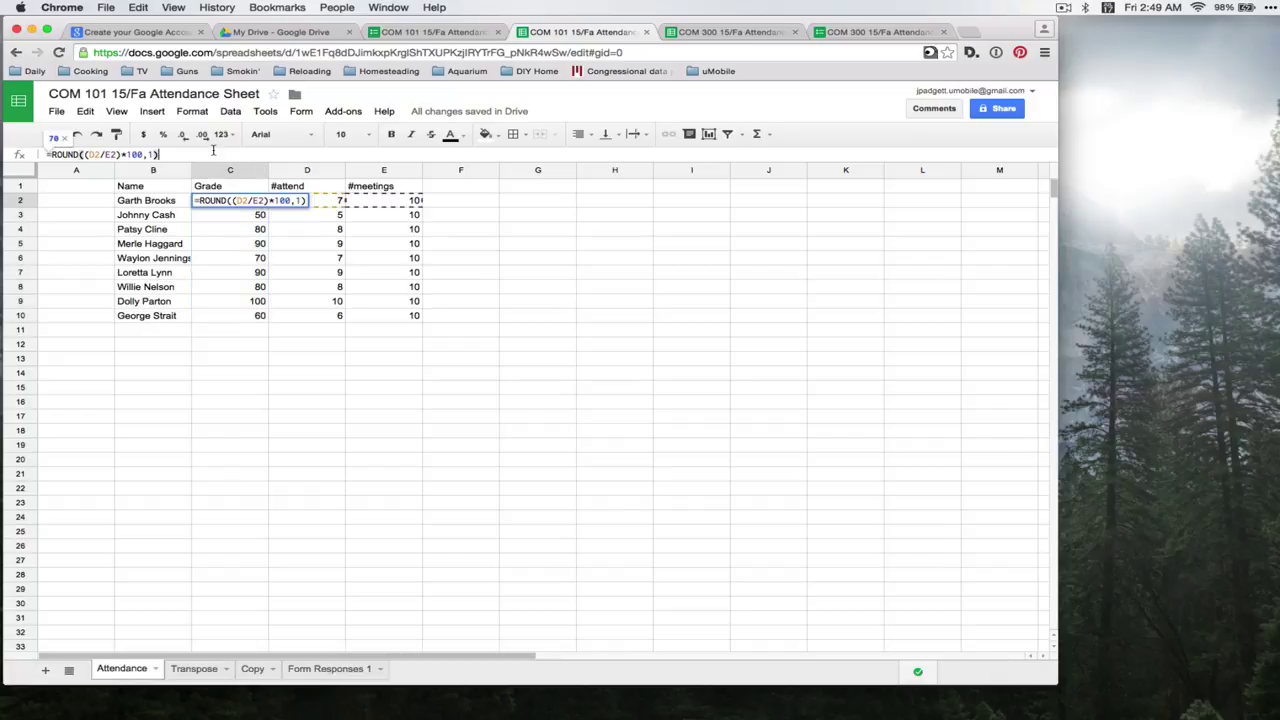
drag(213, 152, 50, 154)
key(BackSpace)
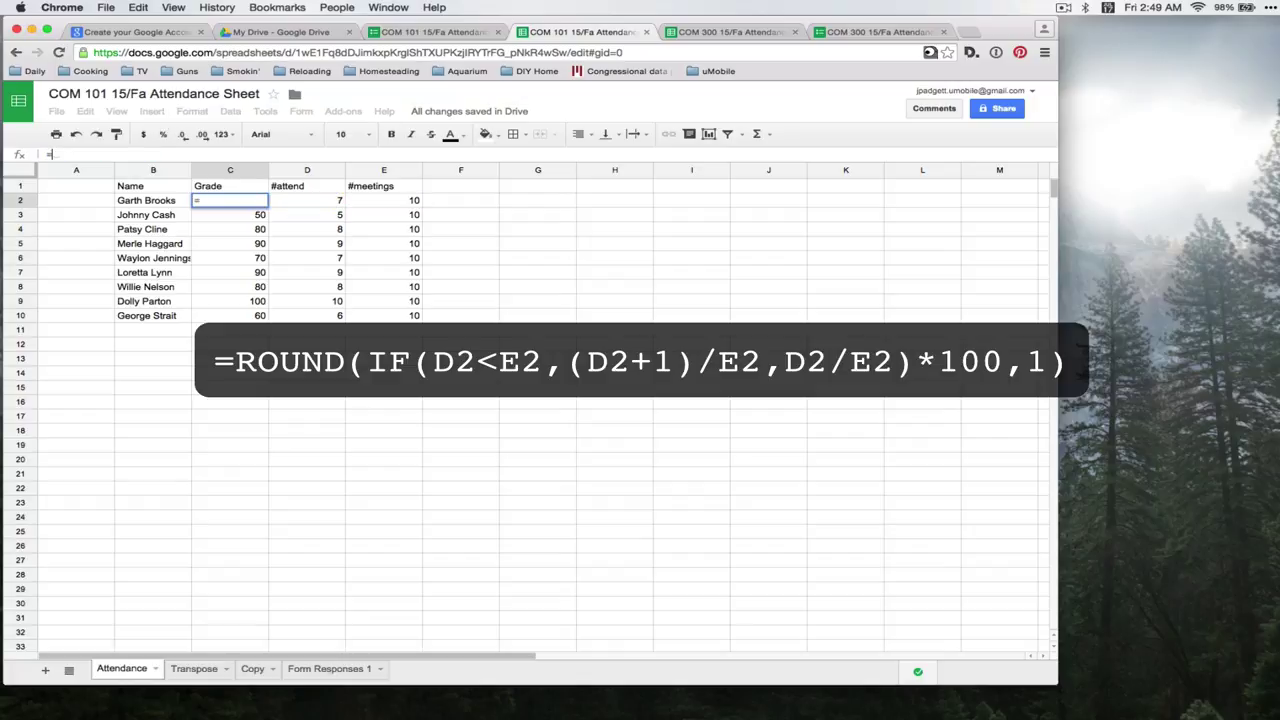
text(ROUND(IF()
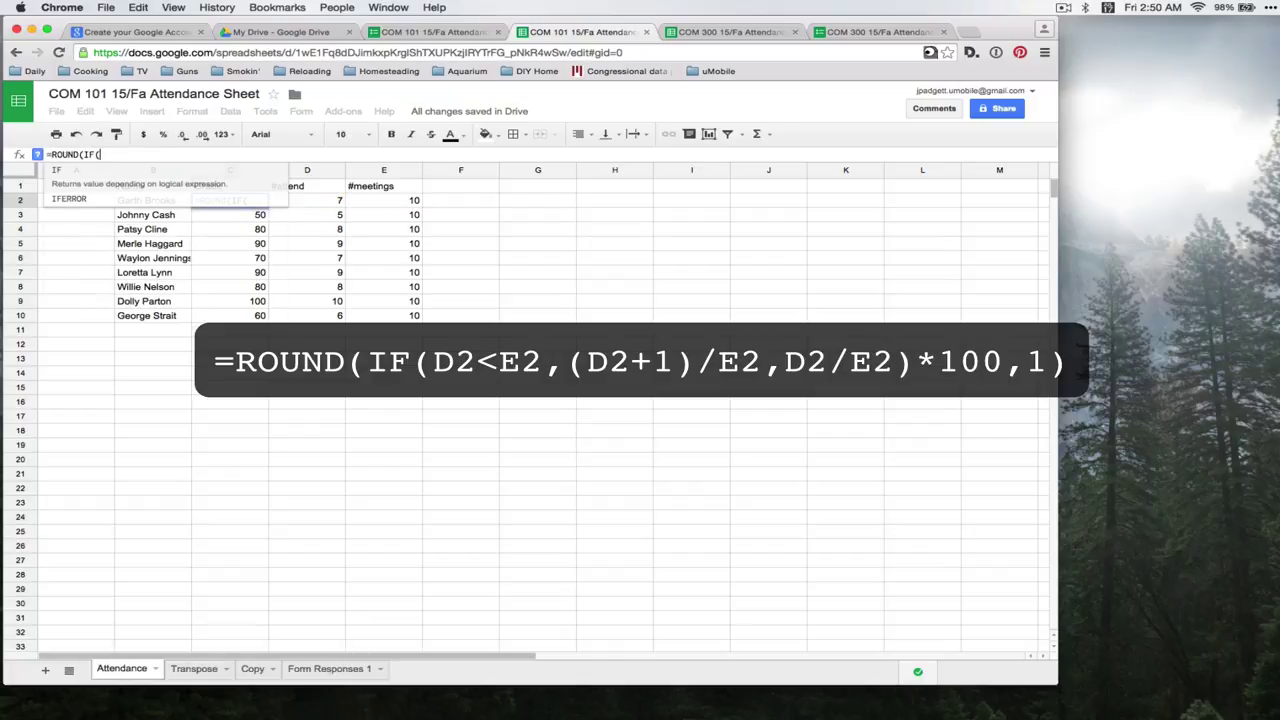
text(D2)
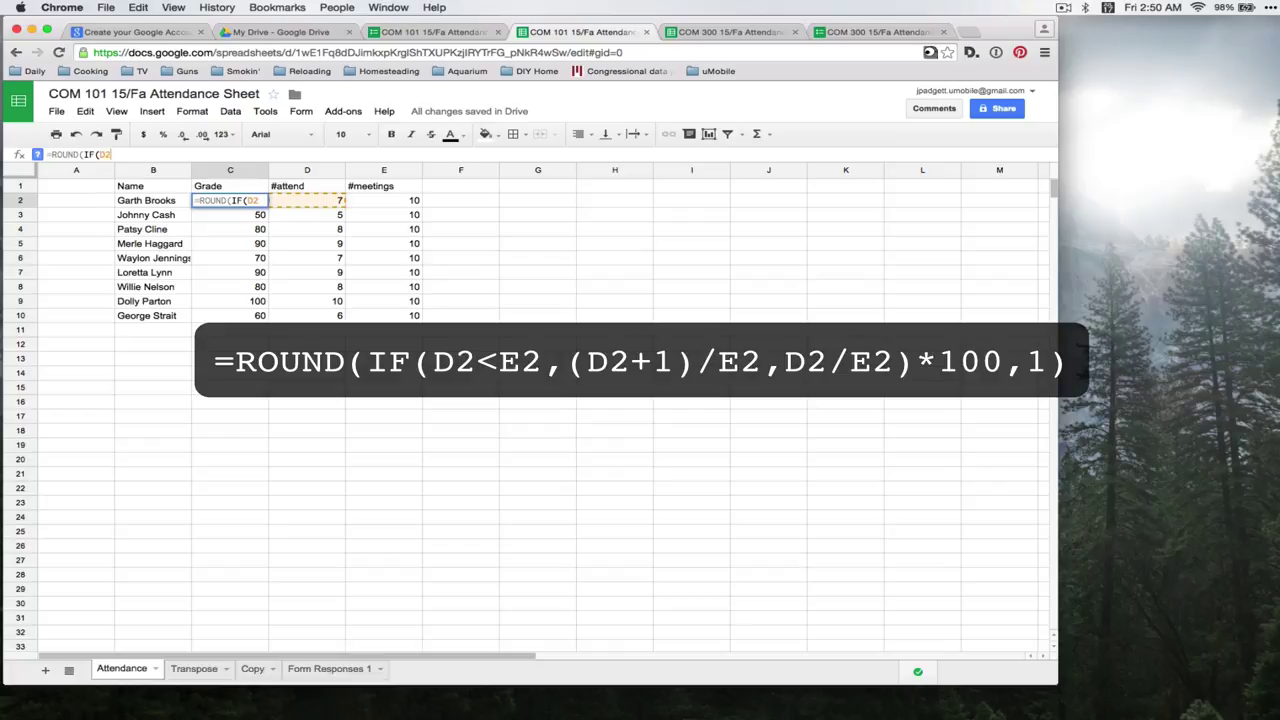
text(<E2)
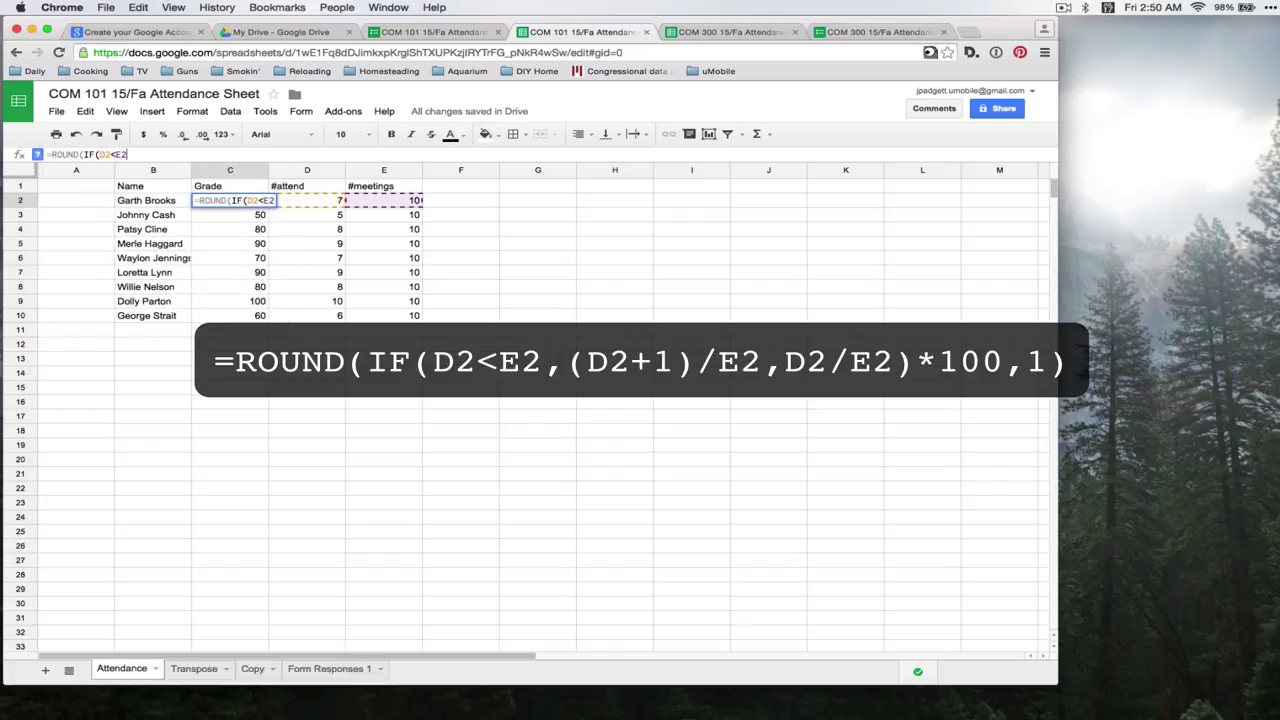
text(,)
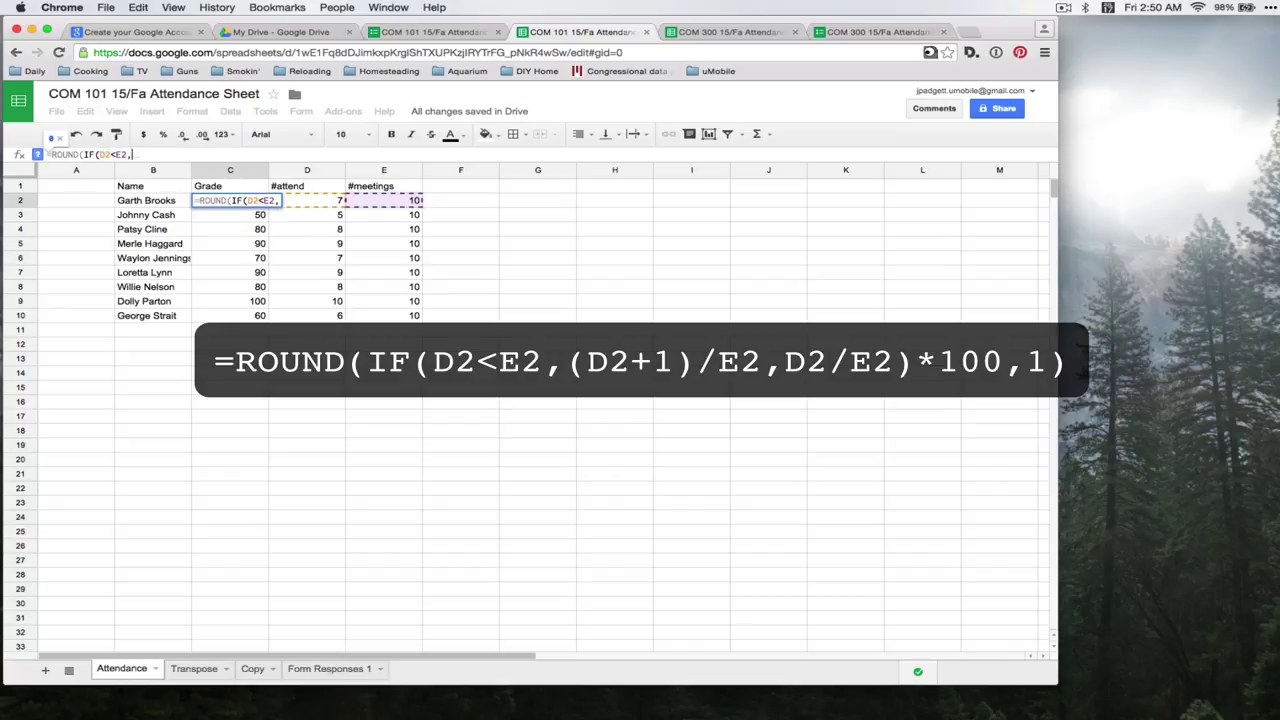
text((D2+)
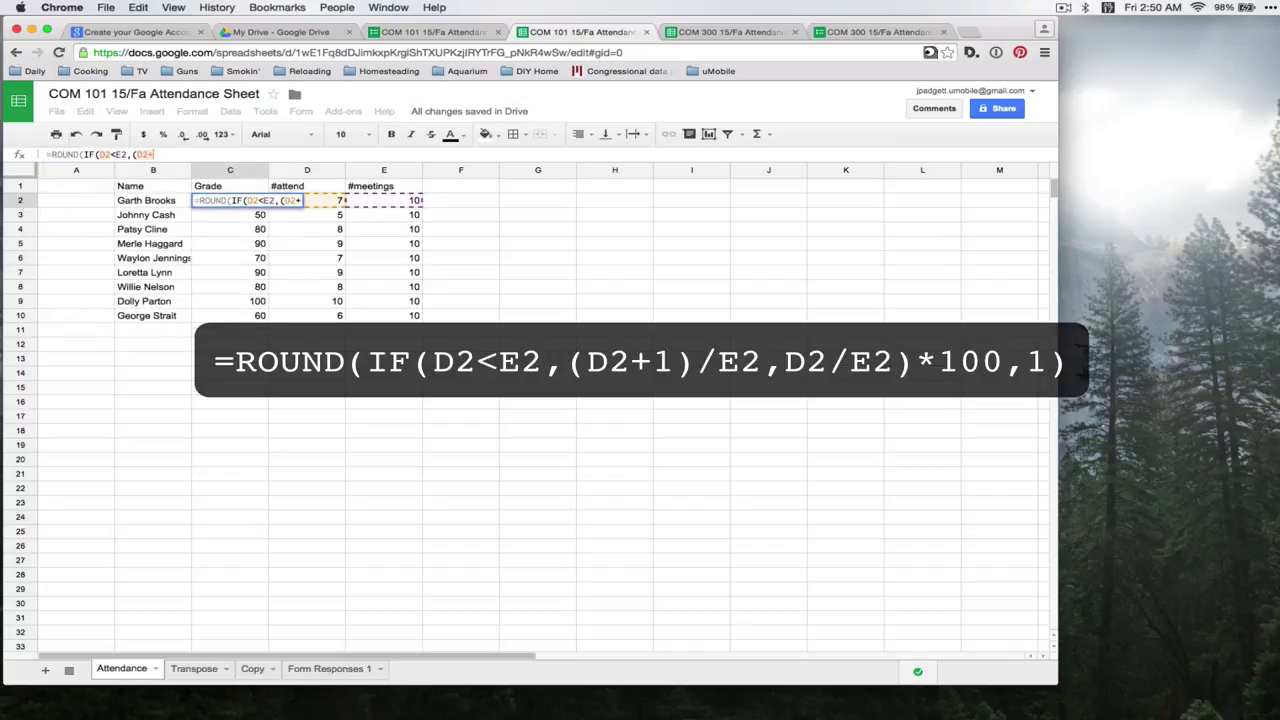
text(1)/E2)
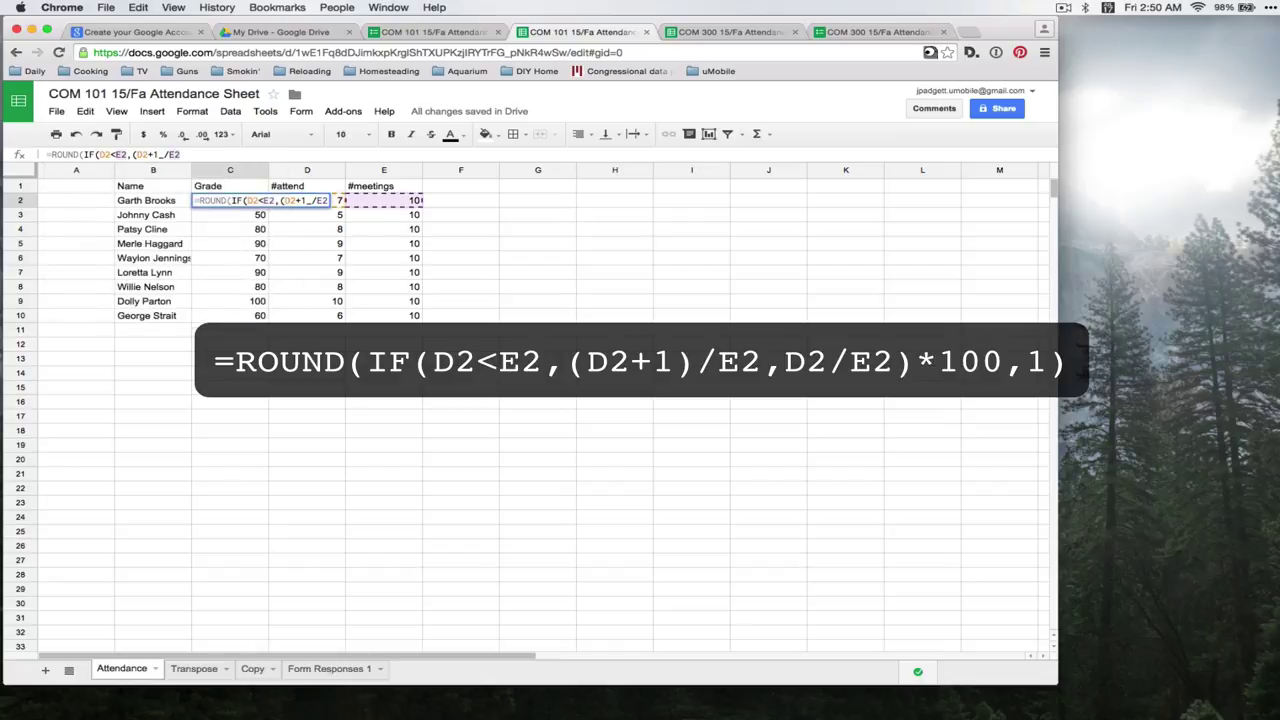
key(BackSpace)
key(BackSpace)
key(BackSpace)
key(BackSpace)
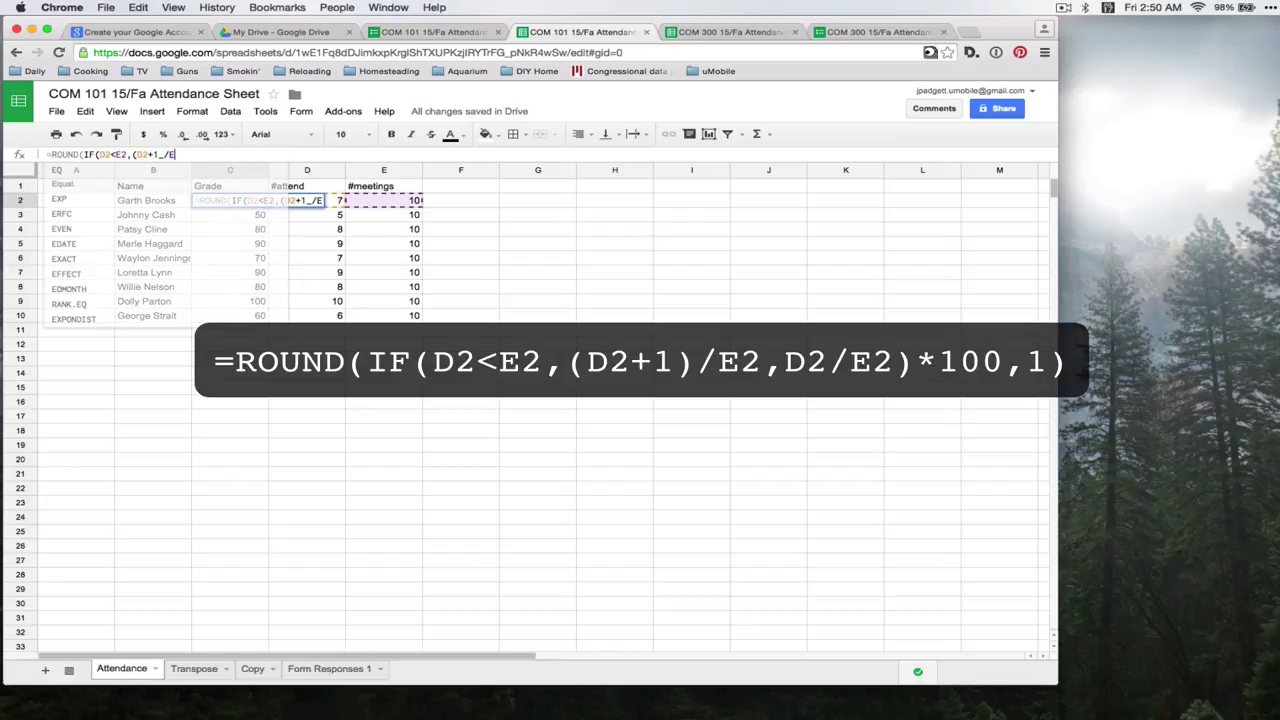
text())
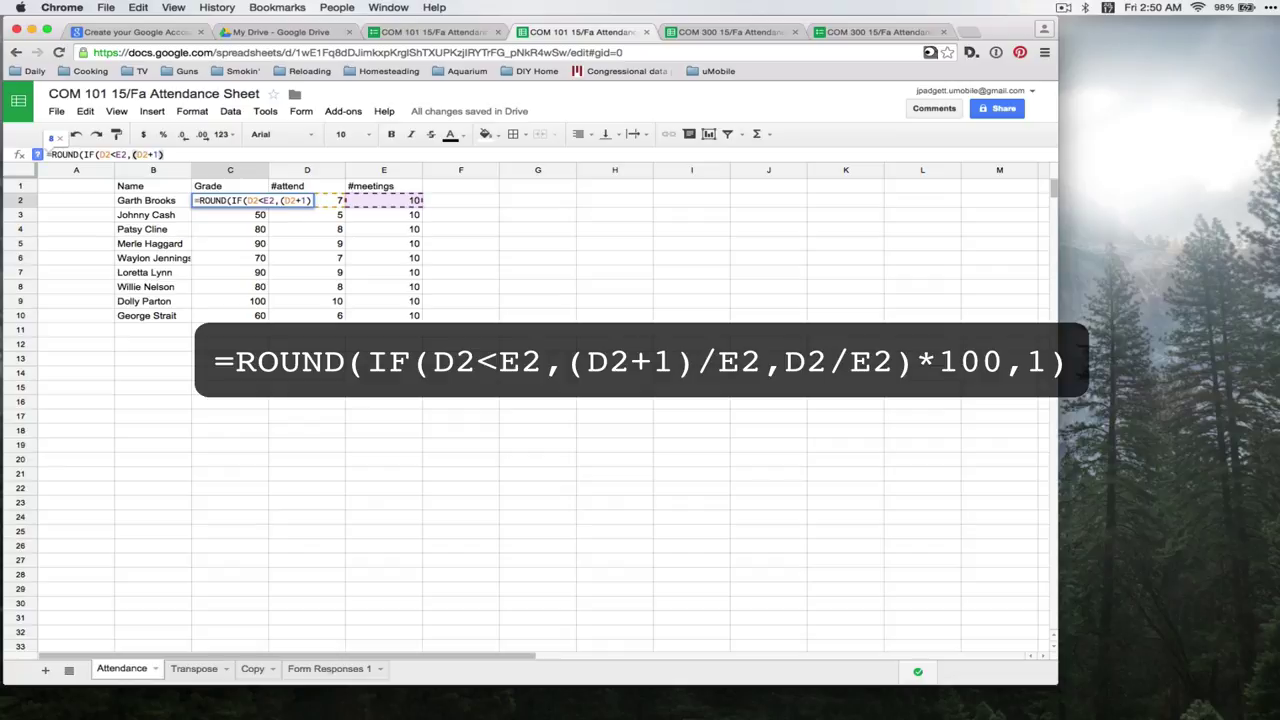
text(/E2,D2)
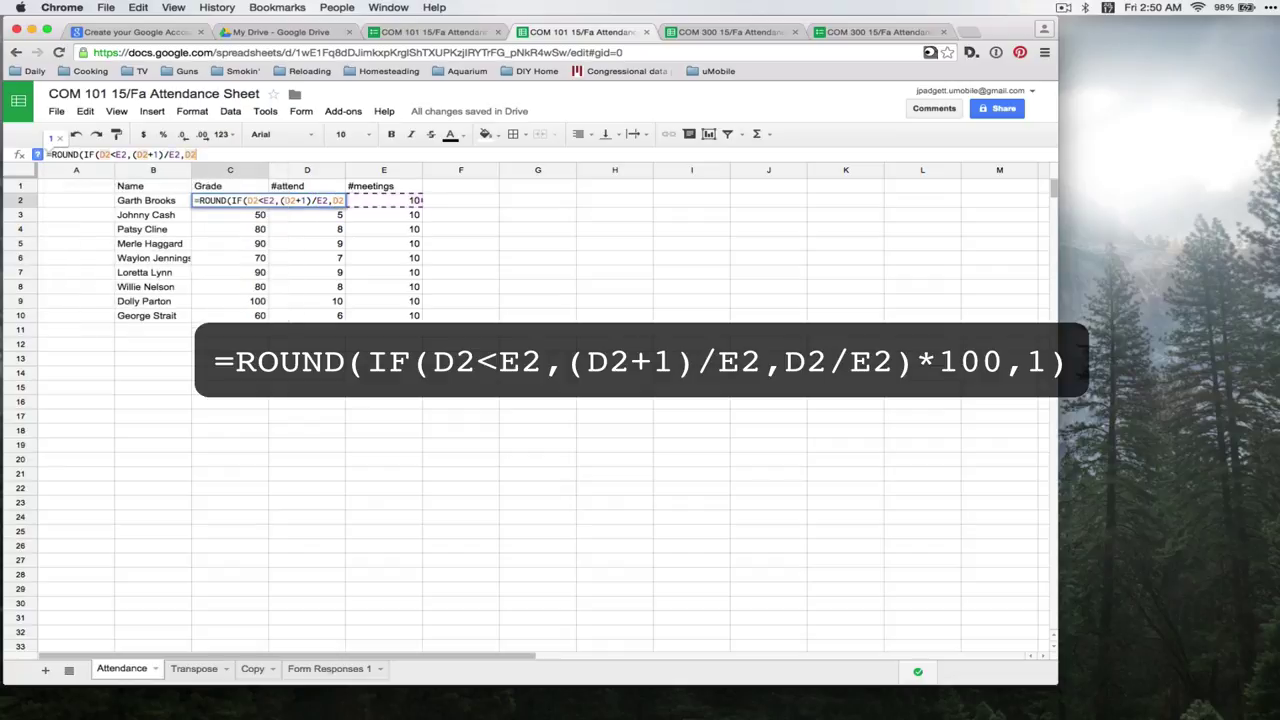
text(/E2)
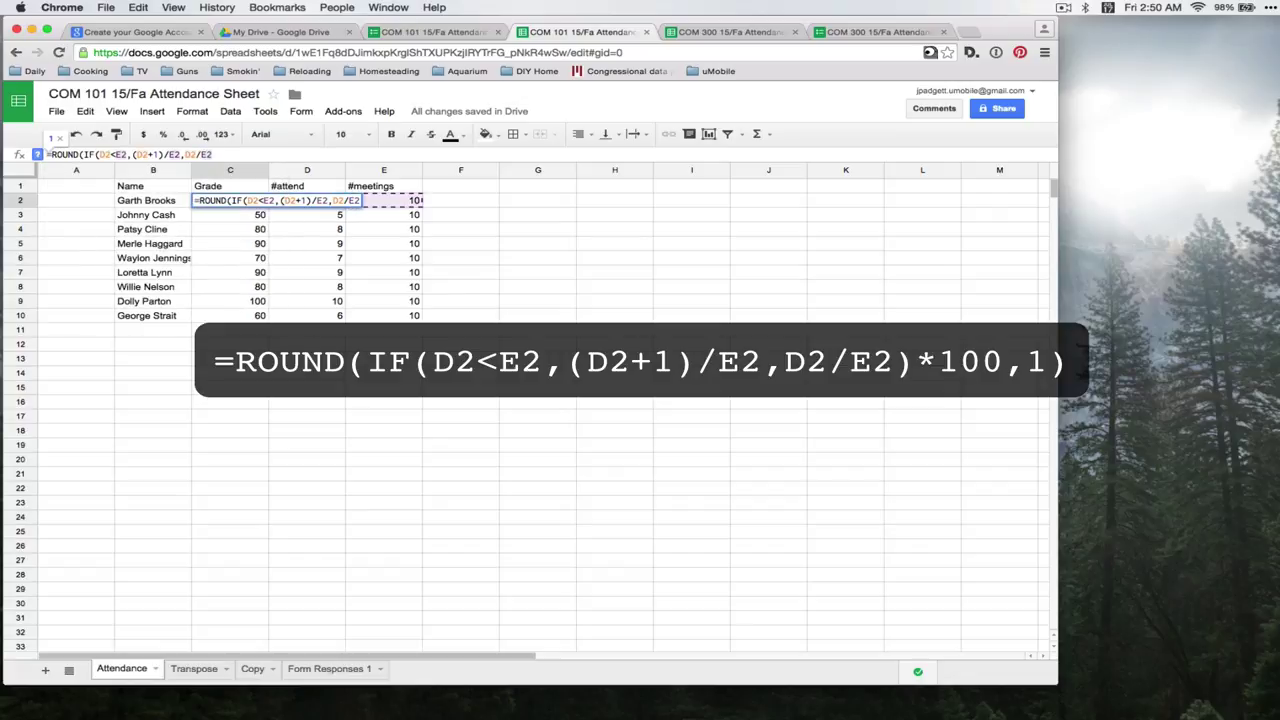
text()*100)
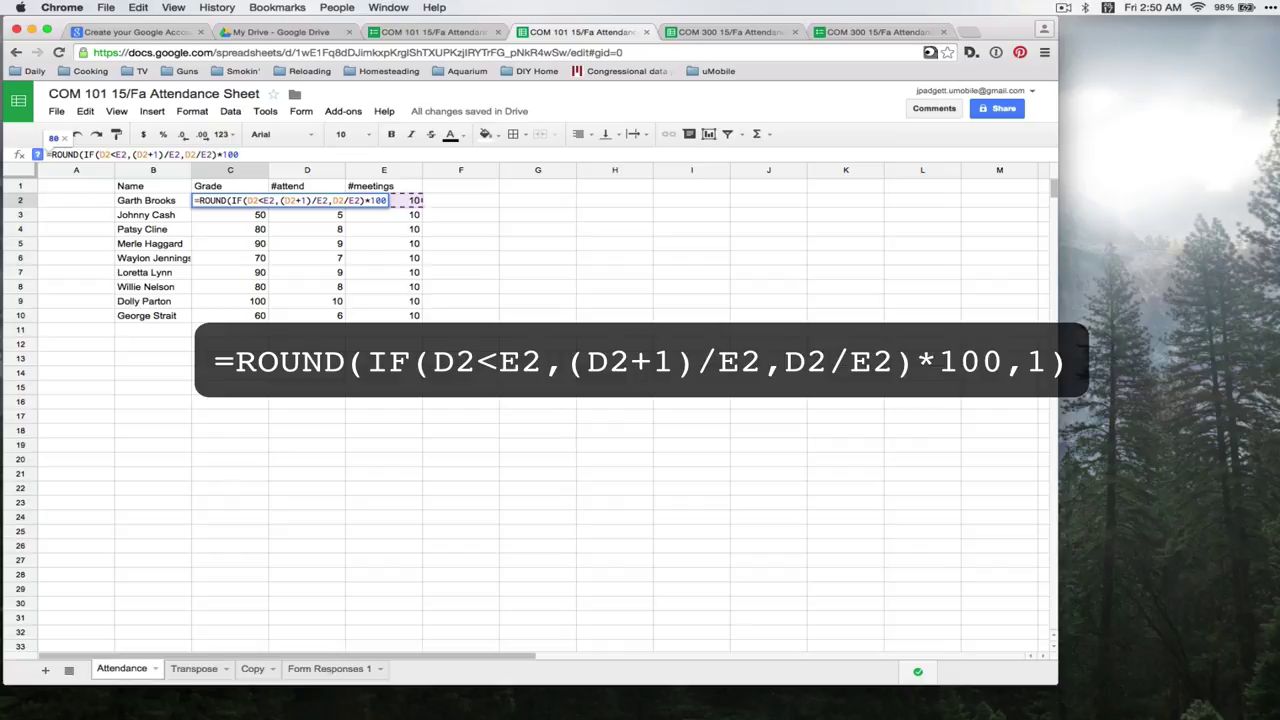
text(,1)
key(Return)
key(Up)
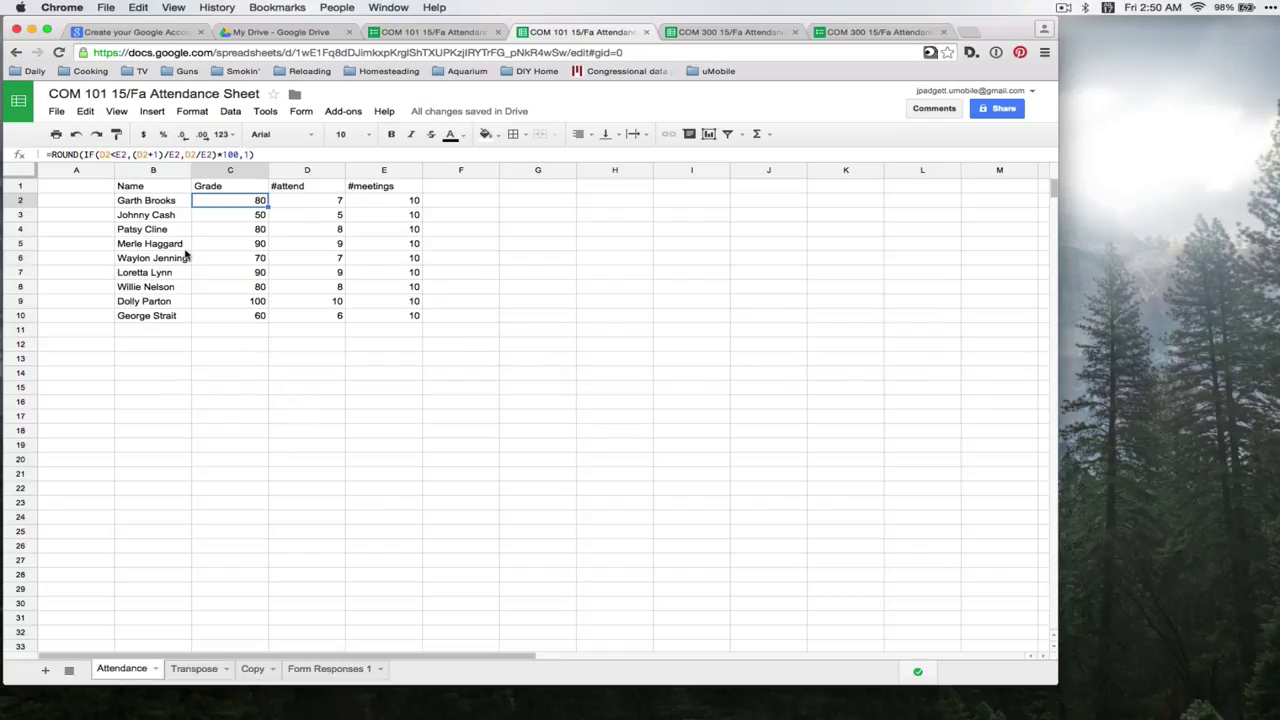
drag(268, 206, 268, 319)
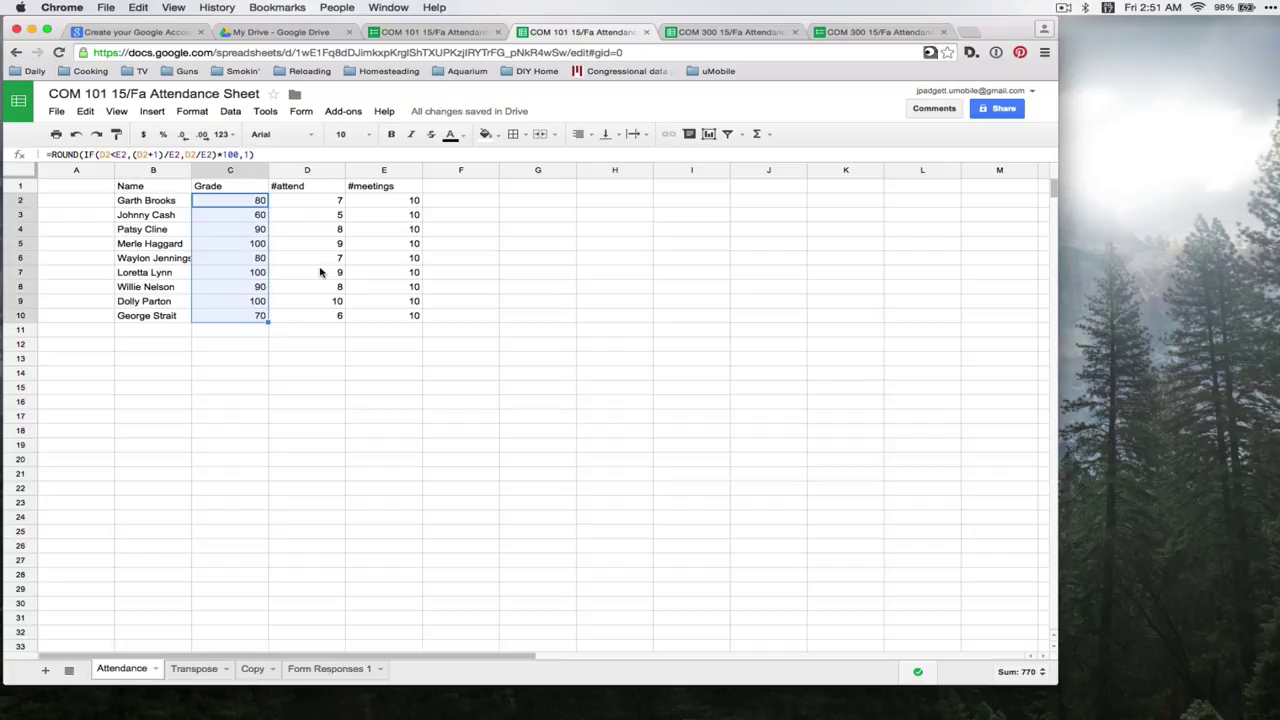